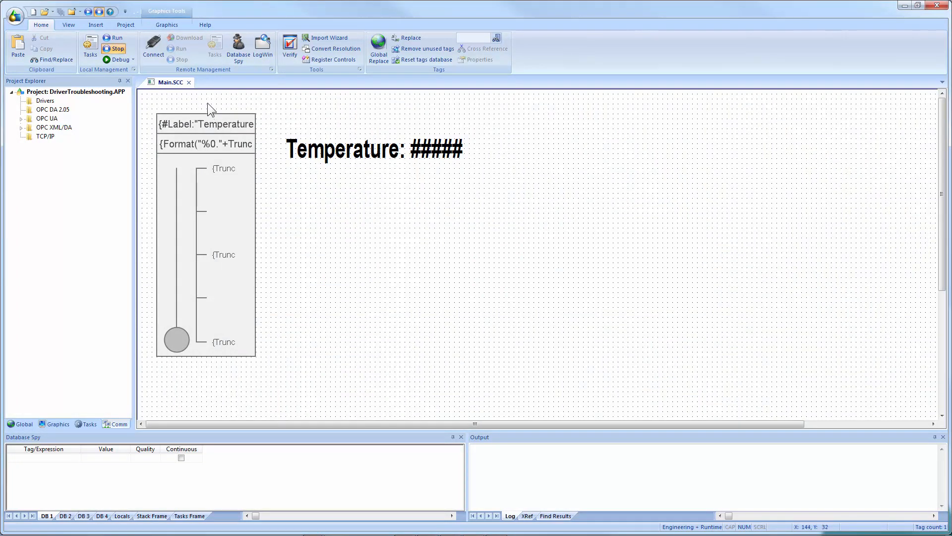
Open the communication drivers list and open the documentation for the MOTCP Modbus TCP/IP driver.
{"action": "left_click", "coordinate": [204, 25]}
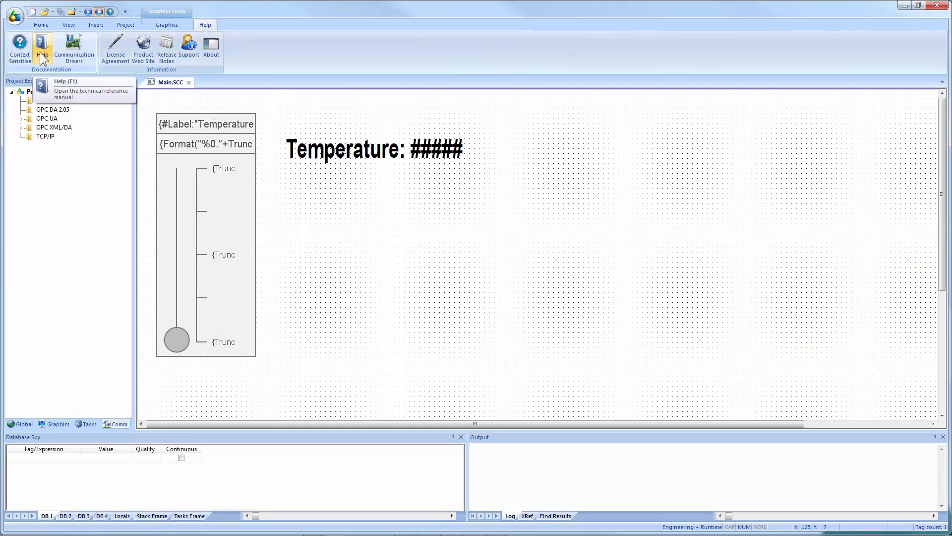
{"action": "left_click", "coordinate": [76, 56]}
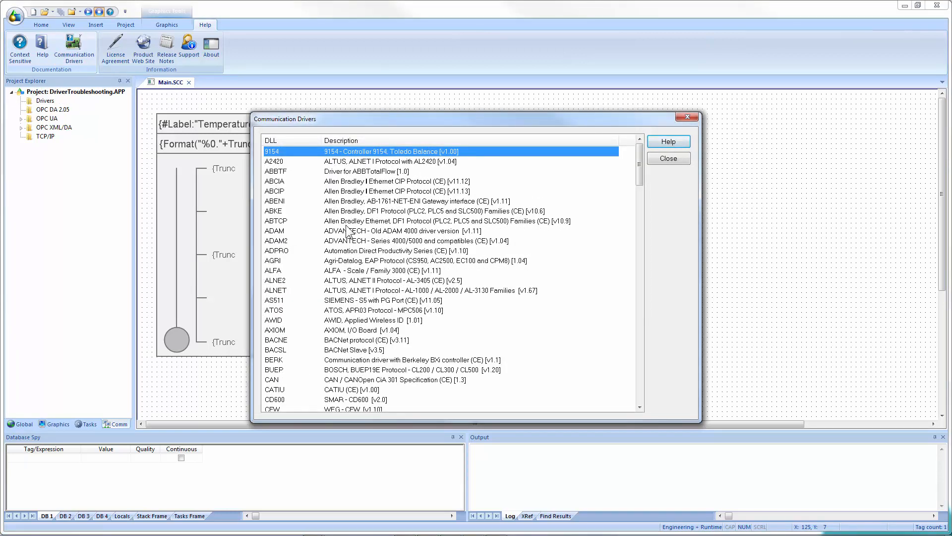
{"action": "left_click", "coordinate": [339, 191]}
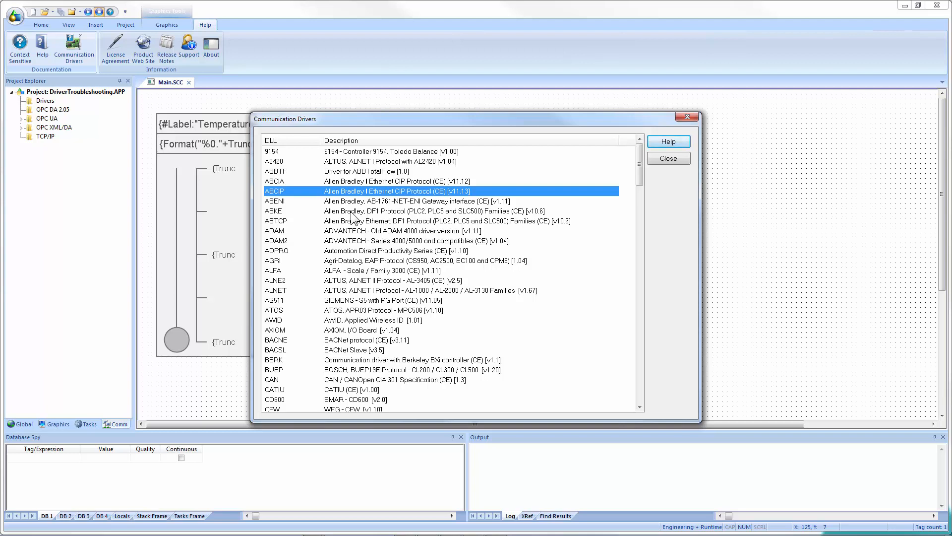
{"action": "type", "text": "mot"}
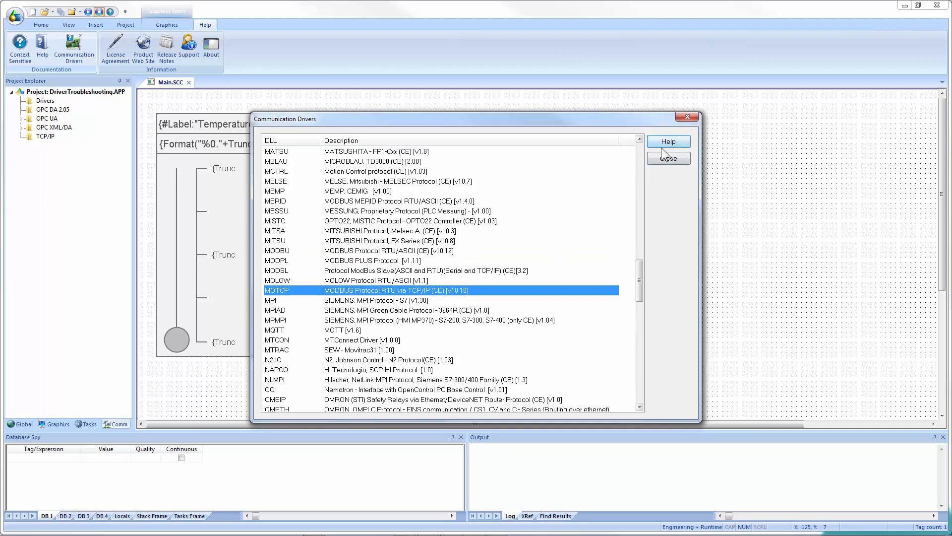
{"action": "double_click", "coordinate": [409, 289]}
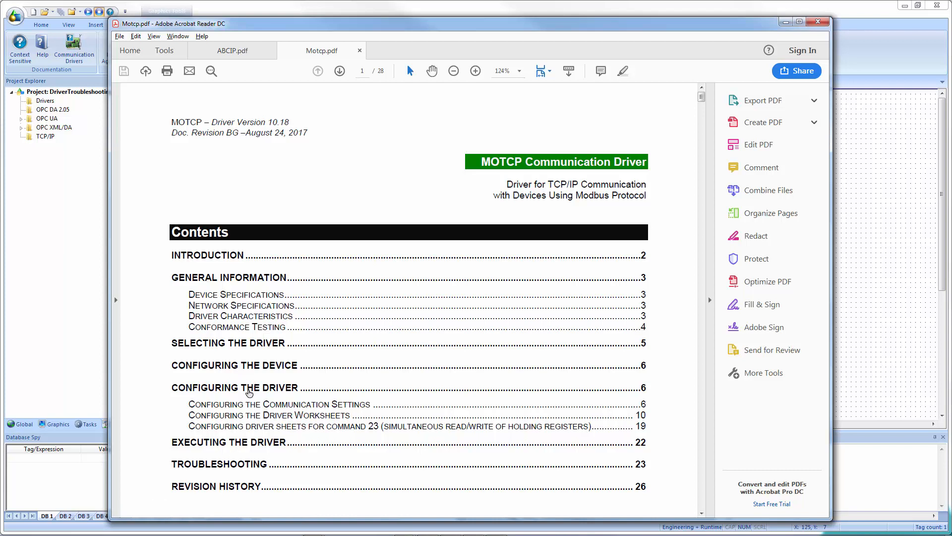
Jump to the Configuring the Driver Worksheets section and highlight the MAIN DRIVER SHEET heading.
{"action": "left_click", "coordinate": [237, 421]}
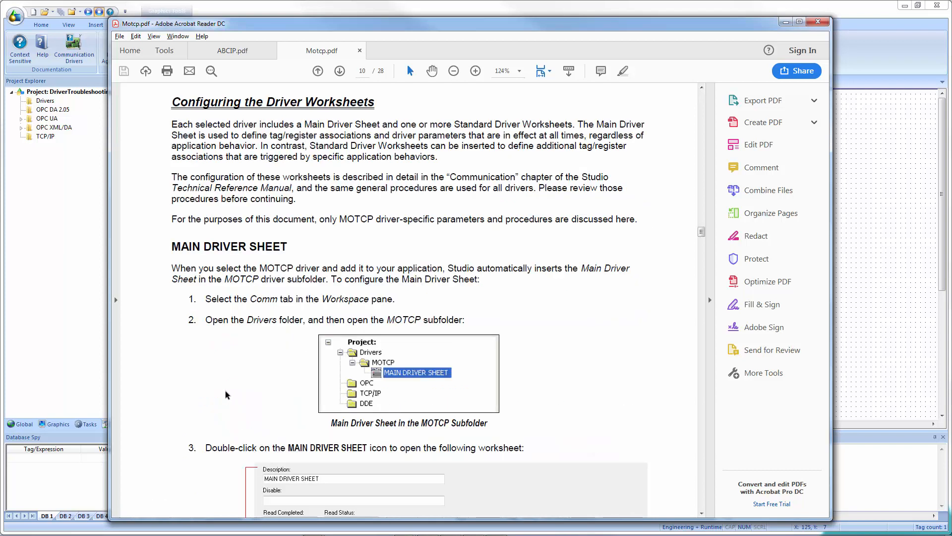
{"action": "left_click_drag", "start_coordinate": [172, 247], "coordinate": [261, 247]}
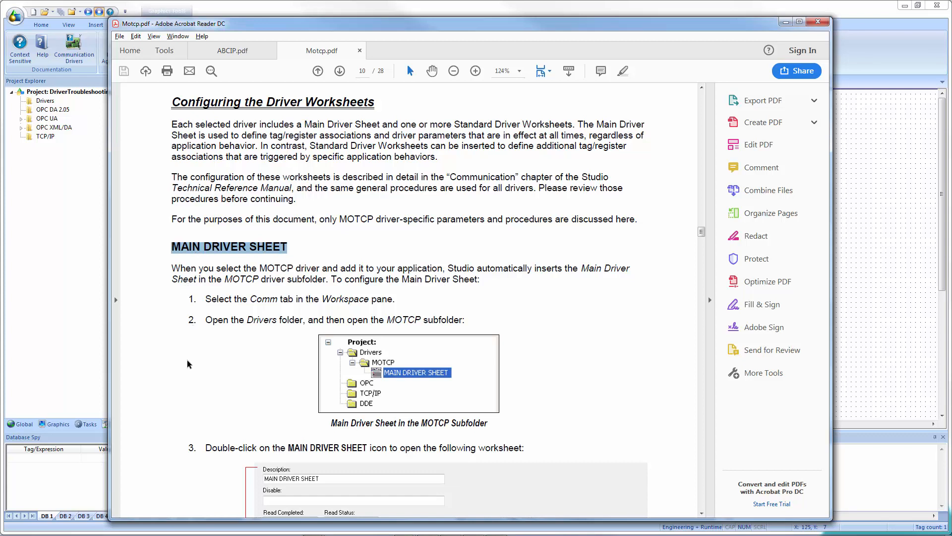
{"action": "left_click", "coordinate": [206, 258]}
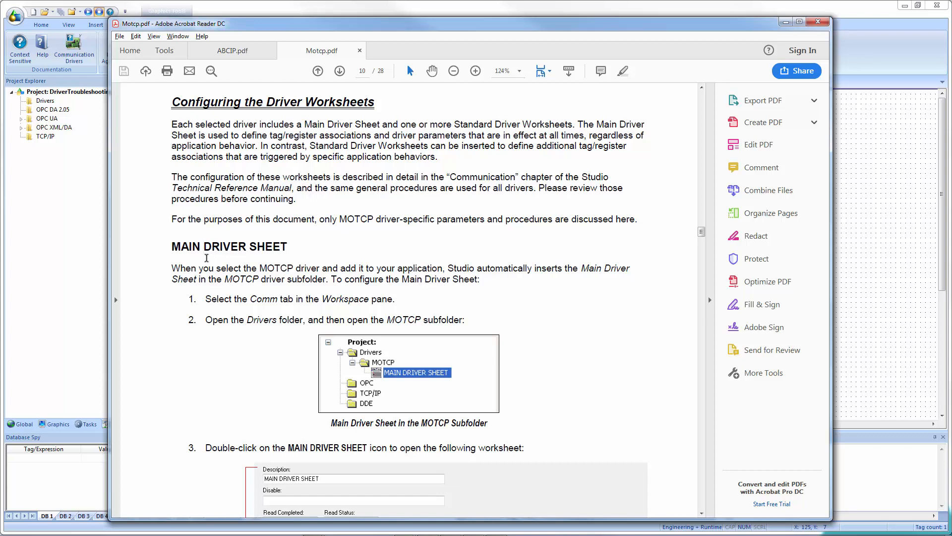
Review the Main Driver Sheet example and the Station field syntax of IP address, port number and PLC ID.
{"action": "scroll", "coordinate": [209, 338], "scroll_direction": "down", "scroll_amount": 5}
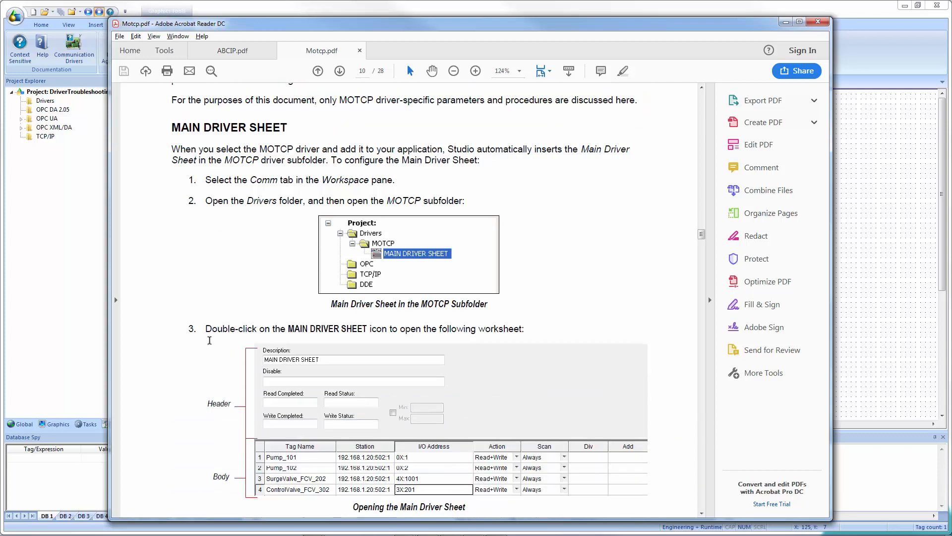
{"action": "scroll", "coordinate": [209, 340], "scroll_direction": "down", "scroll_amount": 6}
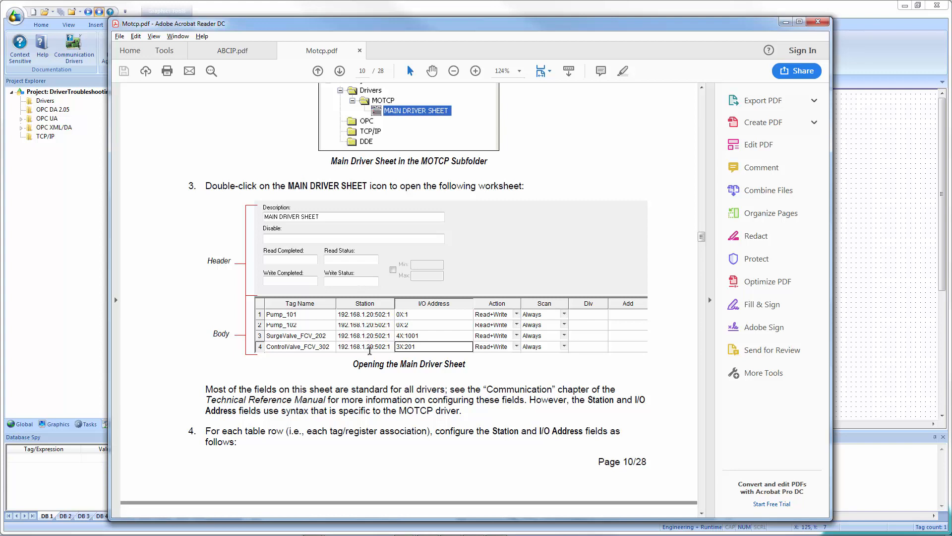
{"action": "left_click", "coordinate": [348, 368]}
{"action": "scroll", "coordinate": [342, 320], "scroll_direction": "down", "scroll_amount": 5}
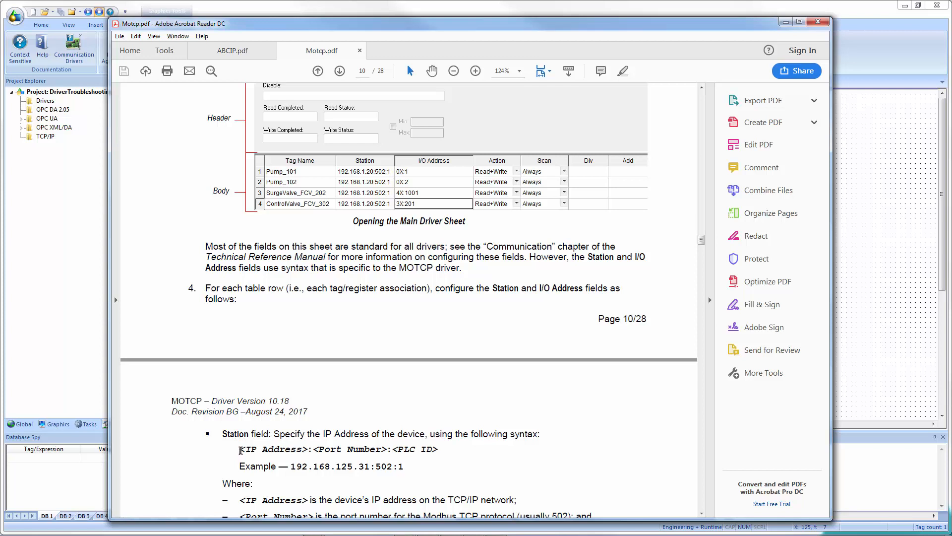
{"action": "left_click_drag", "start_coordinate": [240, 450], "coordinate": [303, 448]}
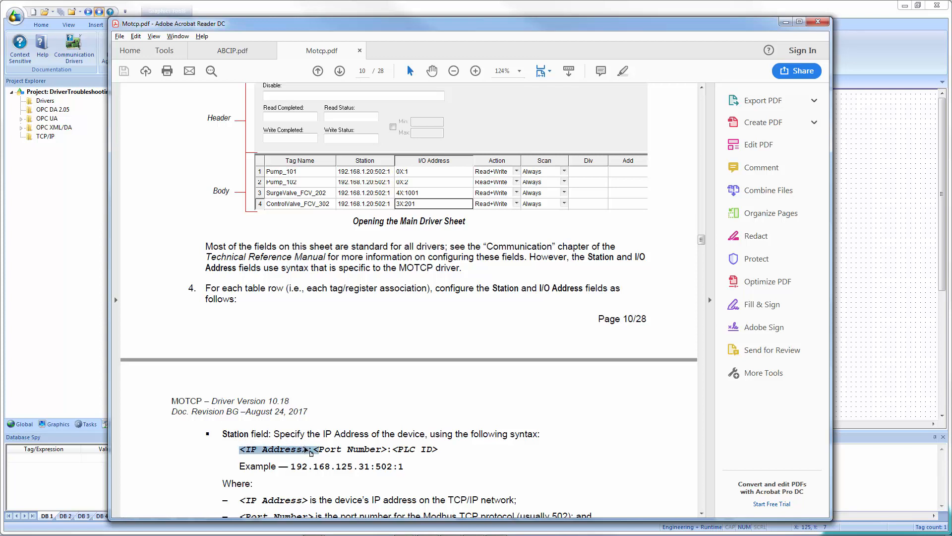
{"action": "left_click", "coordinate": [309, 453]}
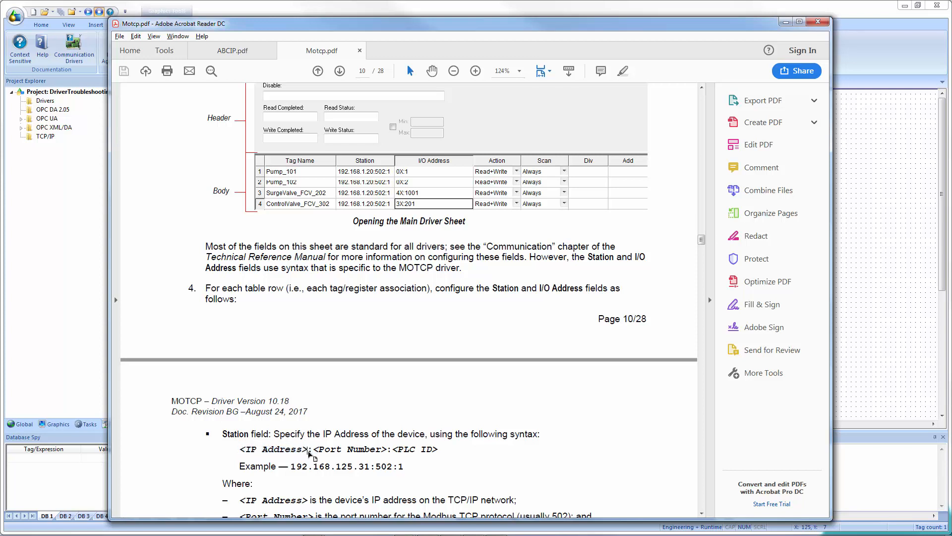
{"action": "left_click_drag", "start_coordinate": [313, 449], "coordinate": [383, 446]}
{"action": "left_click", "coordinate": [376, 455]}
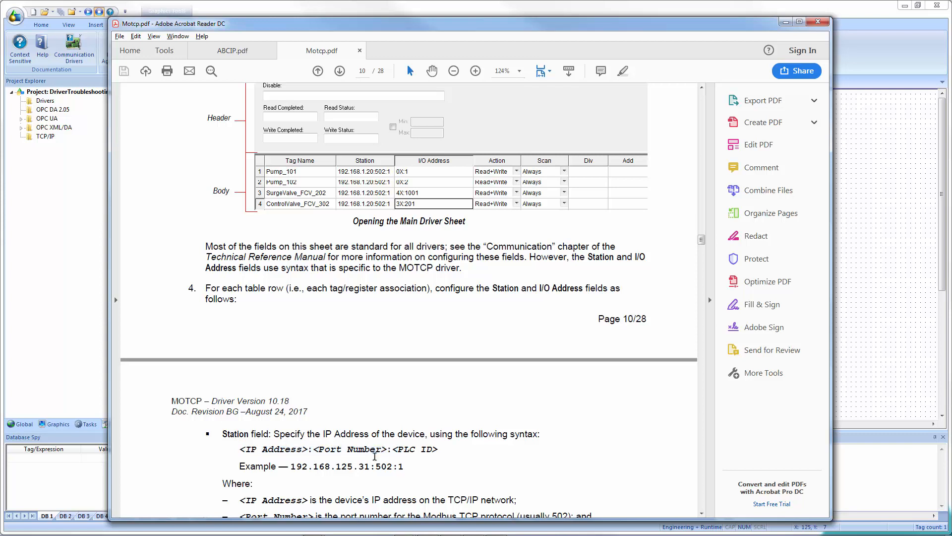
{"action": "double_click", "coordinate": [309, 449]}
{"action": "scroll", "coordinate": [387, 478], "scroll_direction": "down", "scroll_amount": 1}
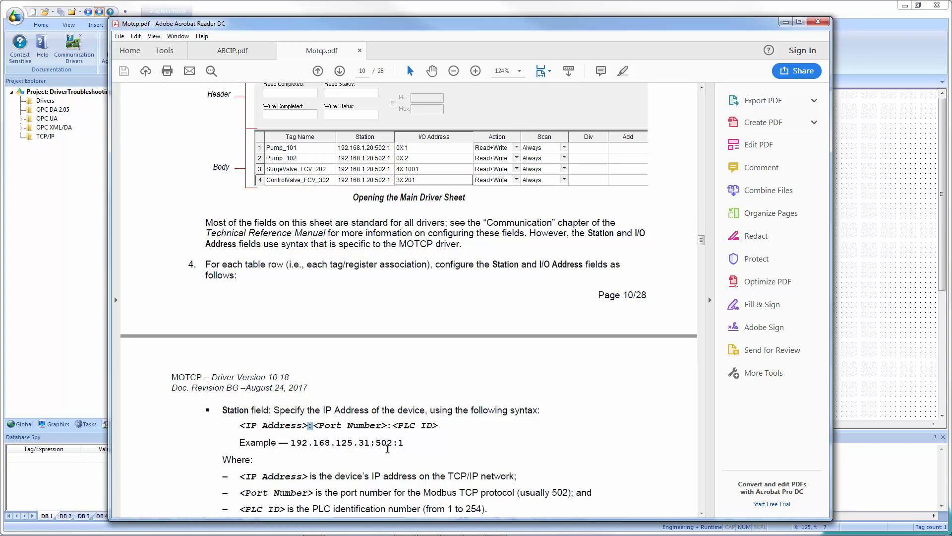
{"action": "left_click", "coordinate": [436, 423]}
{"action": "left_click_drag", "start_coordinate": [436, 422], "coordinate": [397, 425]}
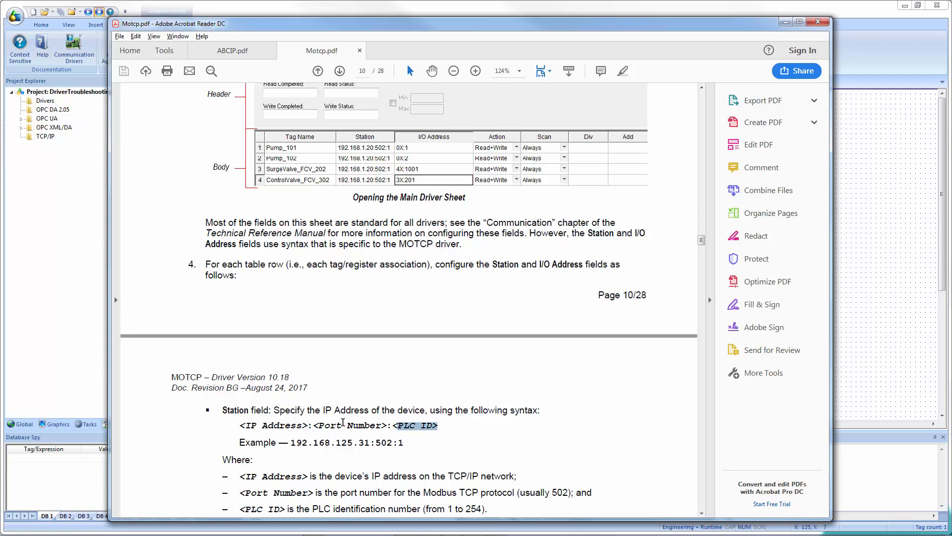
Scroll through the I/O Address syntax, Standard Driver Worksheet section and the data type table of the MOTCP manual.
{"action": "scroll", "coordinate": [342, 424], "scroll_direction": "up", "scroll_amount": 1}
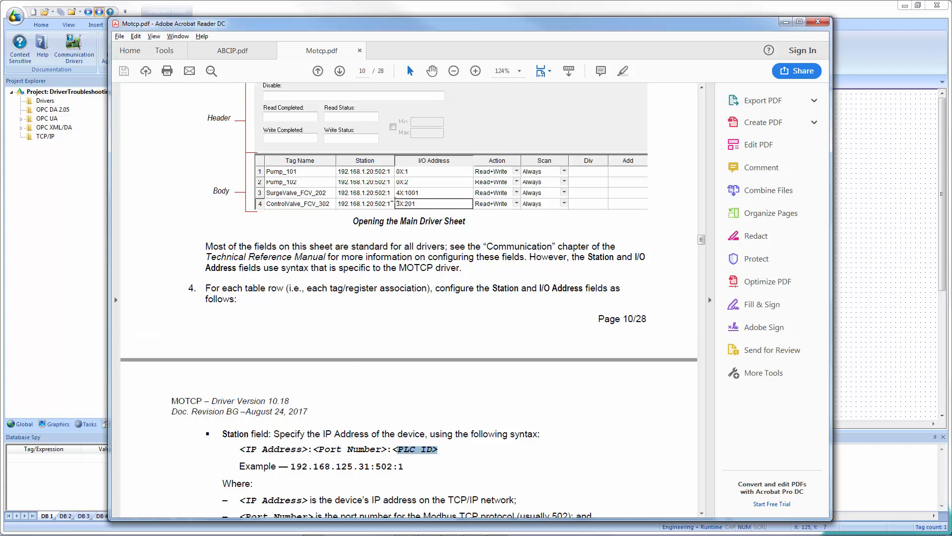
{"action": "scroll", "coordinate": [418, 223], "scroll_direction": "down", "scroll_amount": 4}
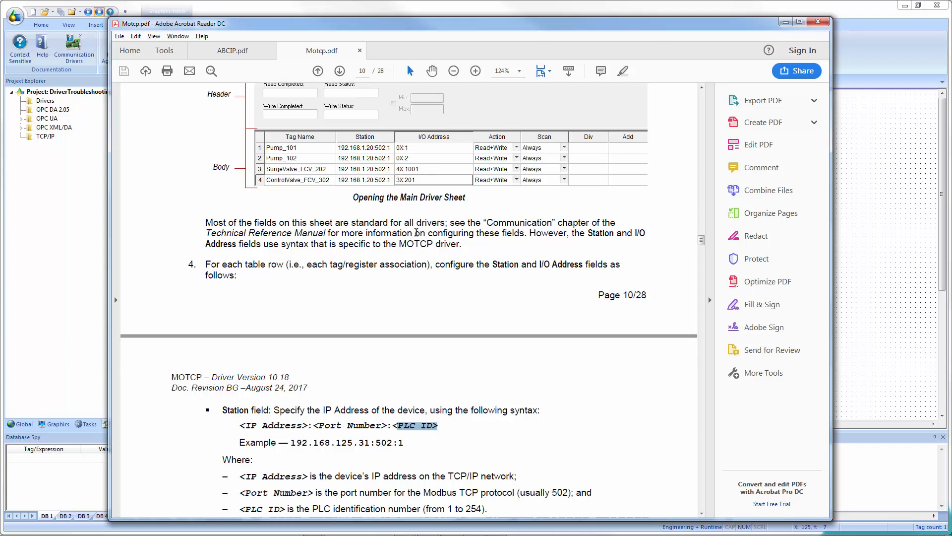
{"action": "scroll", "coordinate": [416, 236], "scroll_direction": "down", "scroll_amount": 20}
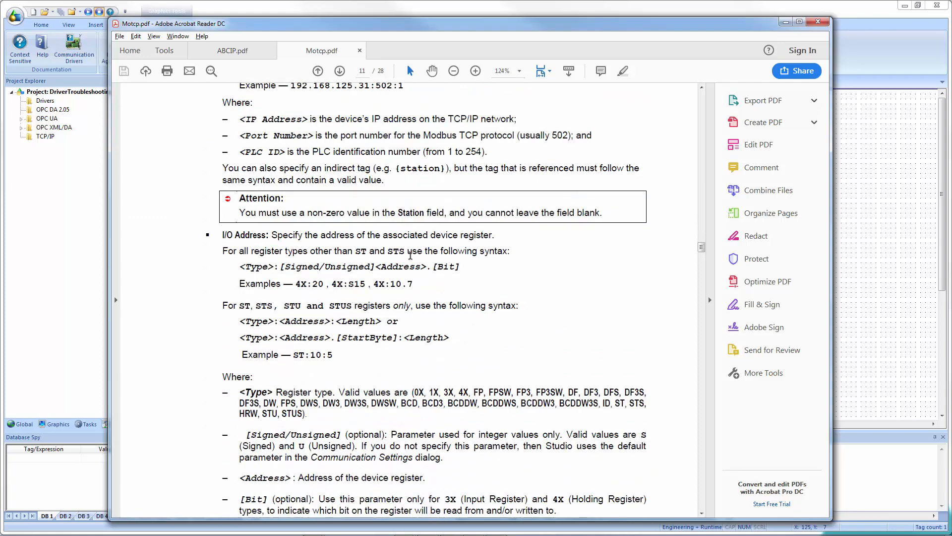
{"action": "scroll", "coordinate": [411, 253], "scroll_direction": "down", "scroll_amount": 20}
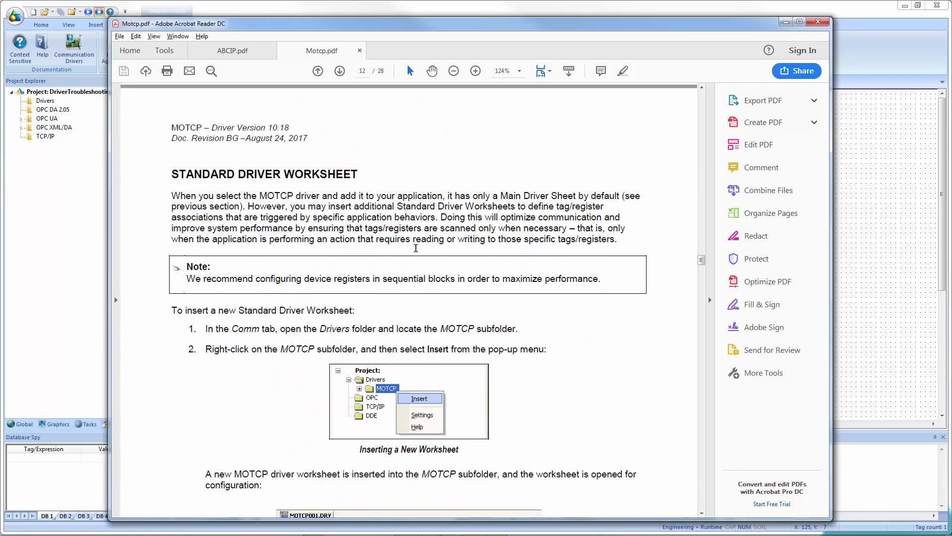
{"action": "scroll", "coordinate": [345, 281], "scroll_direction": "down", "scroll_amount": 17}
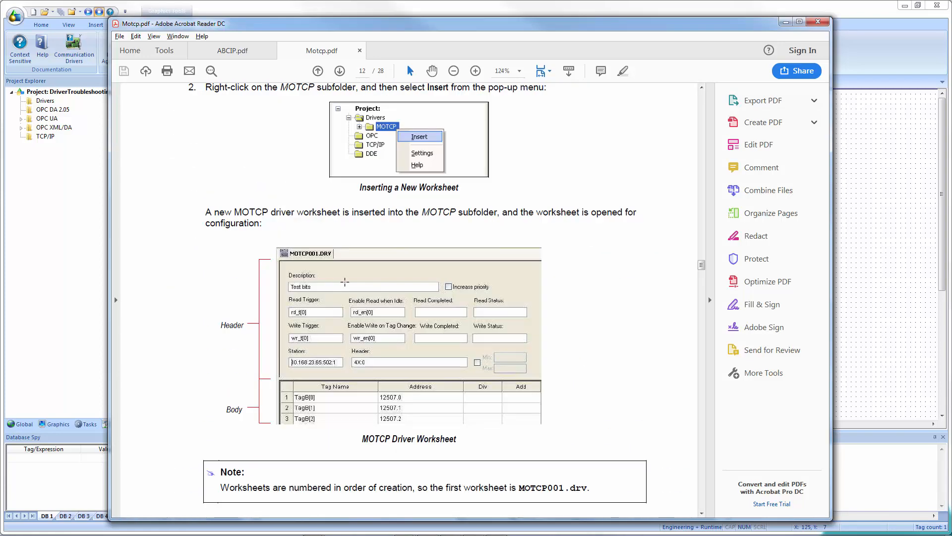
{"action": "scroll", "coordinate": [345, 282], "scroll_direction": "down", "scroll_amount": 12}
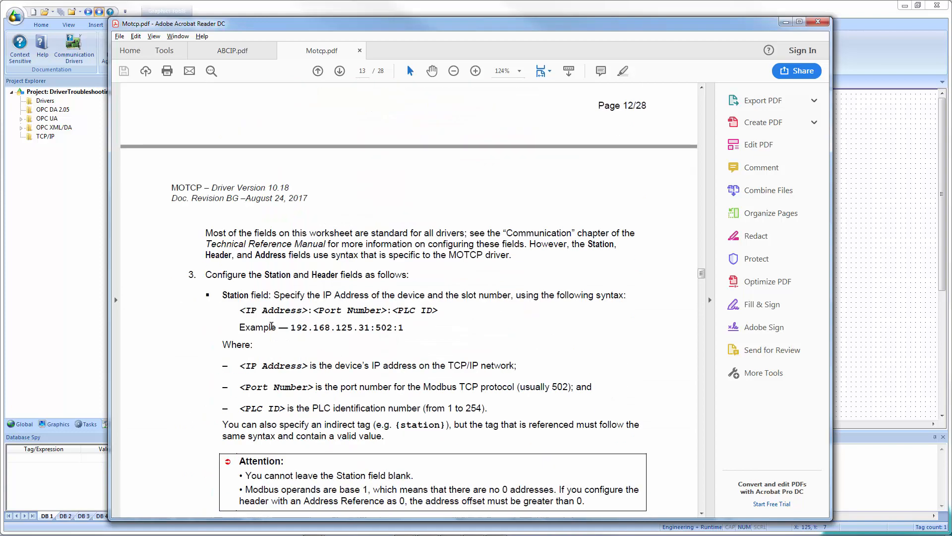
{"action": "scroll", "coordinate": [300, 367], "scroll_direction": "down", "scroll_amount": 19}
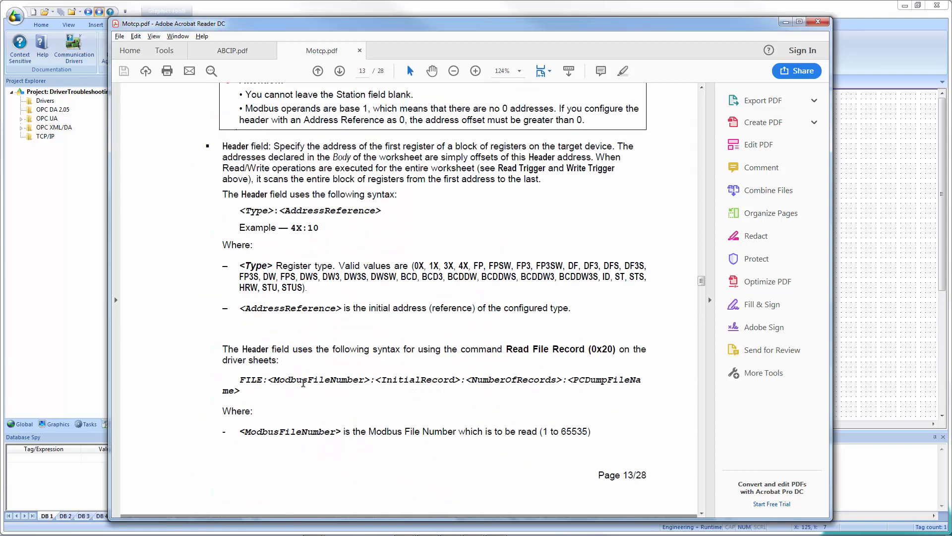
{"action": "scroll", "coordinate": [306, 379], "scroll_direction": "down", "scroll_amount": 20}
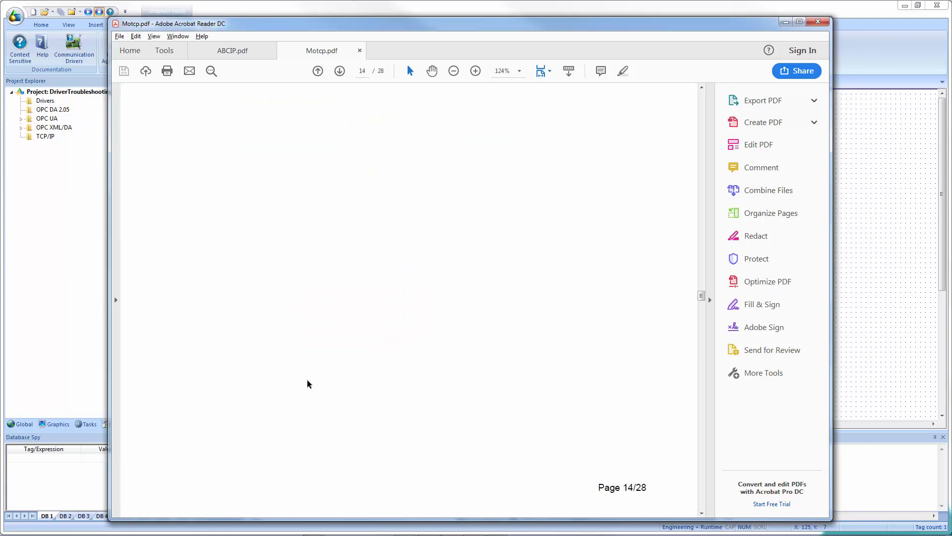
{"action": "scroll", "coordinate": [308, 380], "scroll_direction": "down", "scroll_amount": 6}
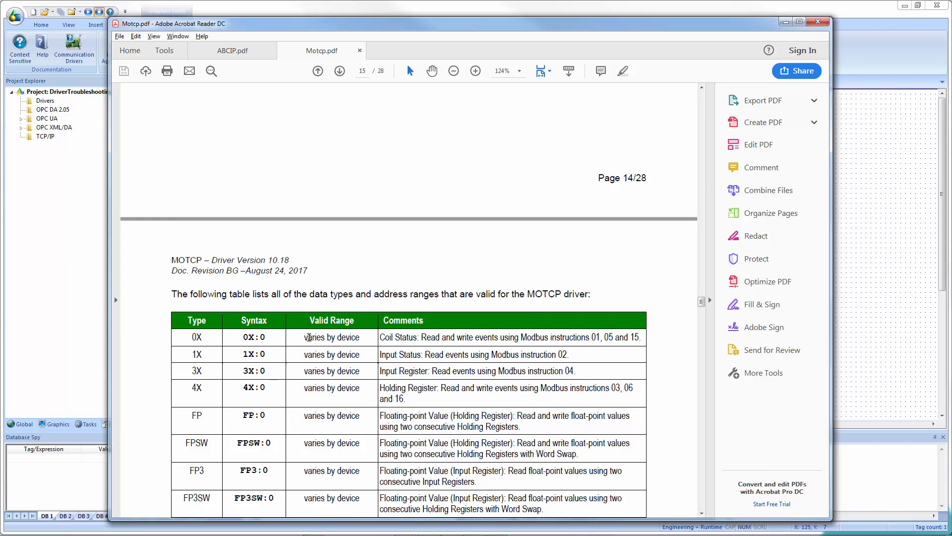
{"action": "scroll", "coordinate": [308, 340], "scroll_direction": "down", "scroll_amount": 1}
{"action": "scroll", "coordinate": [308, 339], "scroll_direction": "down", "scroll_amount": 1}
{"action": "scroll", "coordinate": [308, 339], "scroll_direction": "down", "scroll_amount": 1}
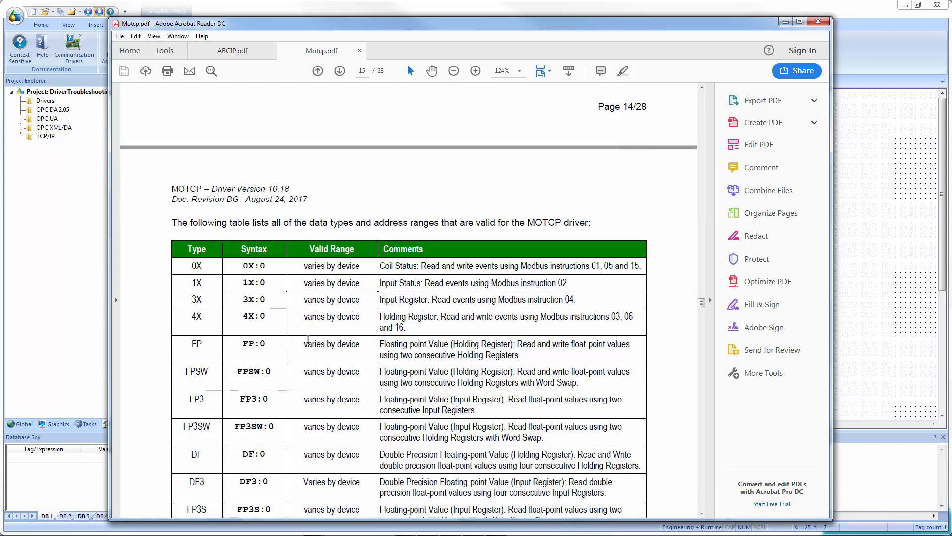
{"action": "scroll", "coordinate": [308, 339], "scroll_direction": "up", "scroll_amount": 2}
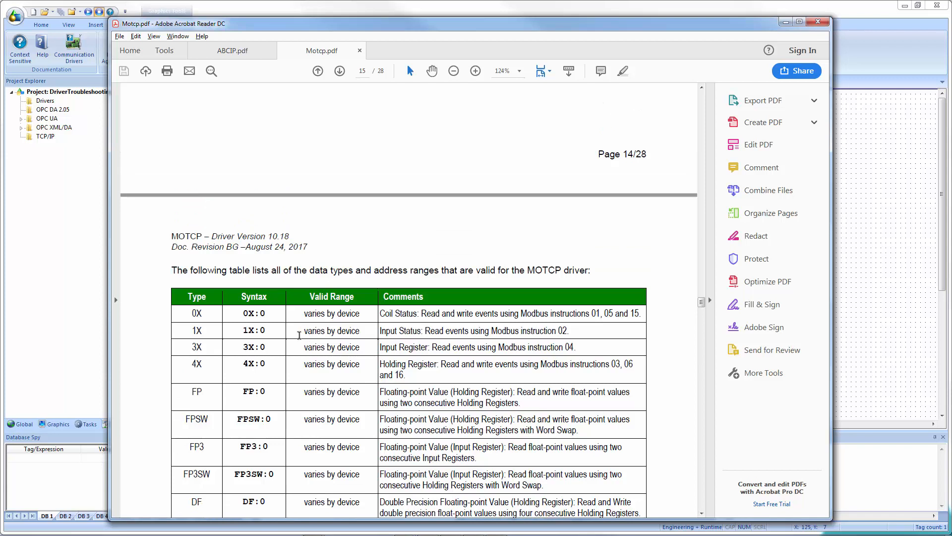
{"action": "scroll", "coordinate": [276, 315], "scroll_direction": "up", "scroll_amount": 9}
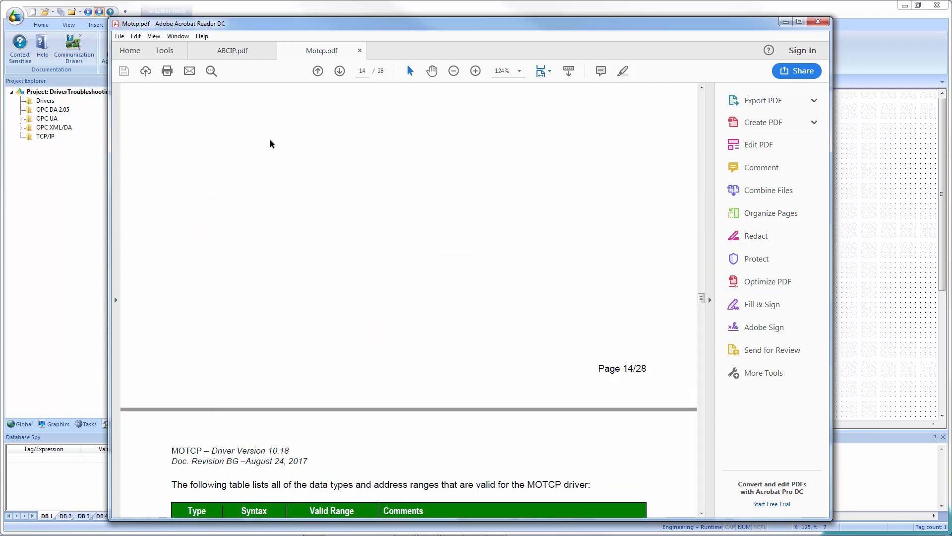
Switch to the ABCIP manual and examine the Station field syntax for ControlLogix and MicroLogix devices.
{"action": "left_click", "coordinate": [233, 56]}
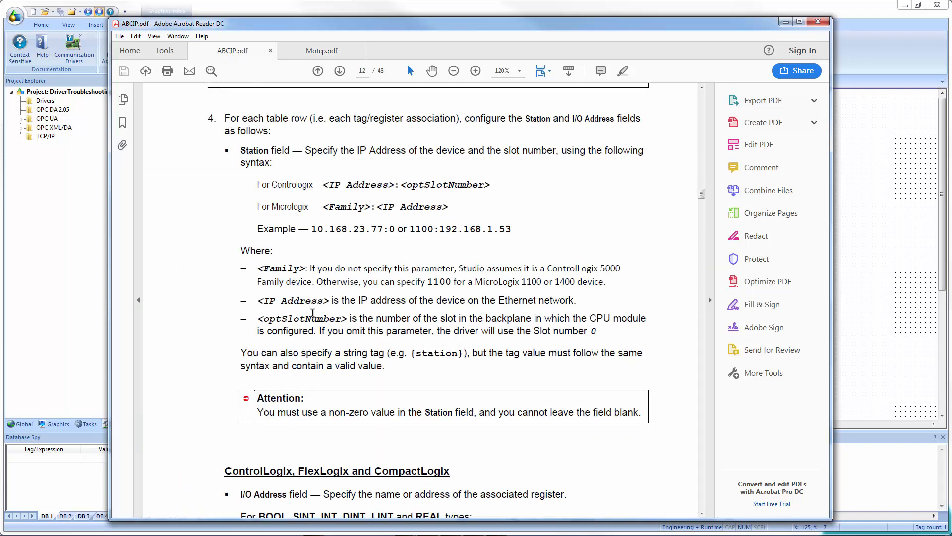
{"action": "scroll", "coordinate": [331, 290], "scroll_direction": "up", "scroll_amount": 3}
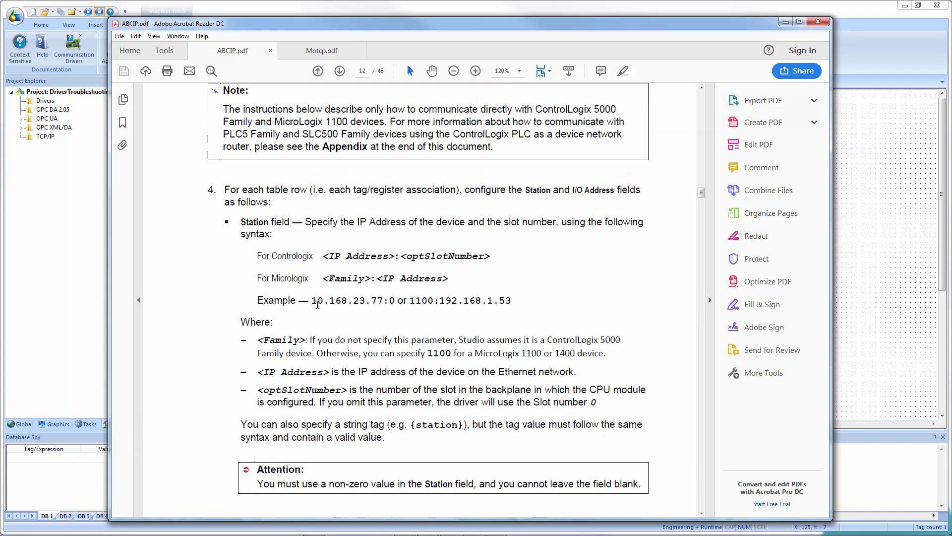
{"action": "left_click_drag", "start_coordinate": [329, 256], "coordinate": [484, 256]}
{"action": "scroll", "coordinate": [326, 306], "scroll_direction": "down", "scroll_amount": 1}
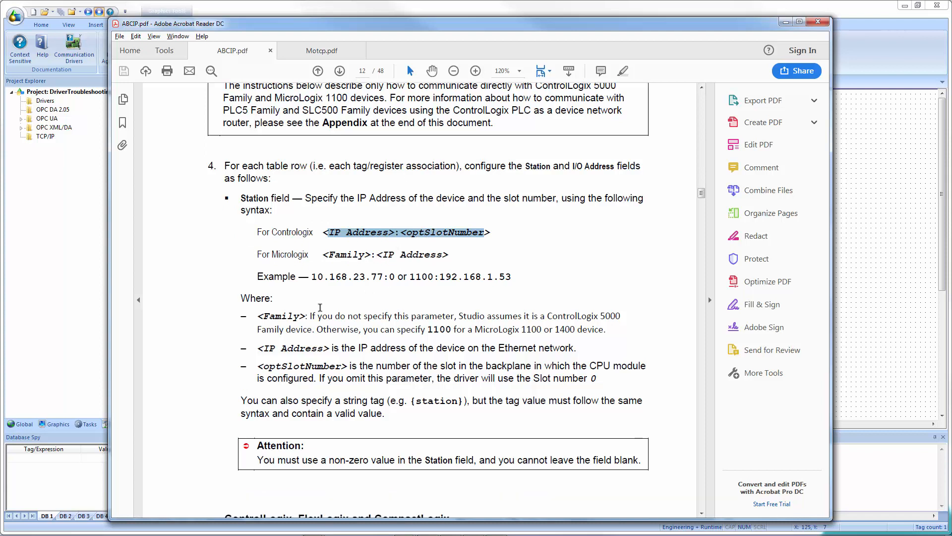
{"action": "left_click_drag", "start_coordinate": [323, 255], "coordinate": [374, 255]}
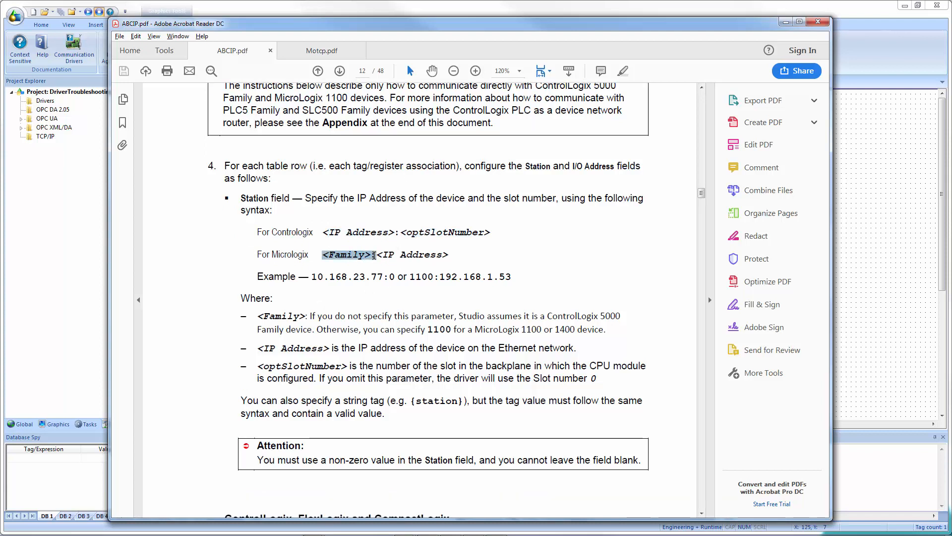
{"action": "left_click_drag", "start_coordinate": [374, 255], "coordinate": [376, 255]}
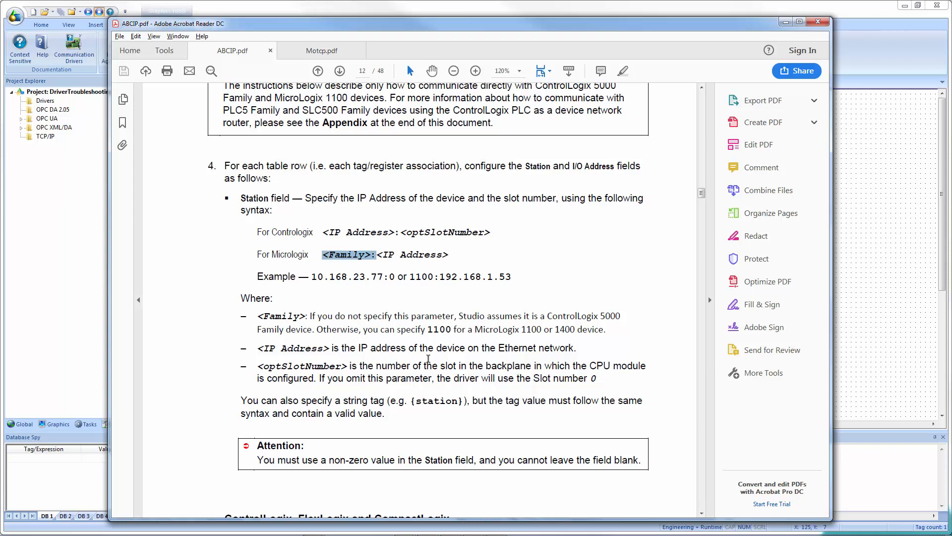
{"action": "left_click_drag", "start_coordinate": [428, 330], "coordinate": [452, 329]}
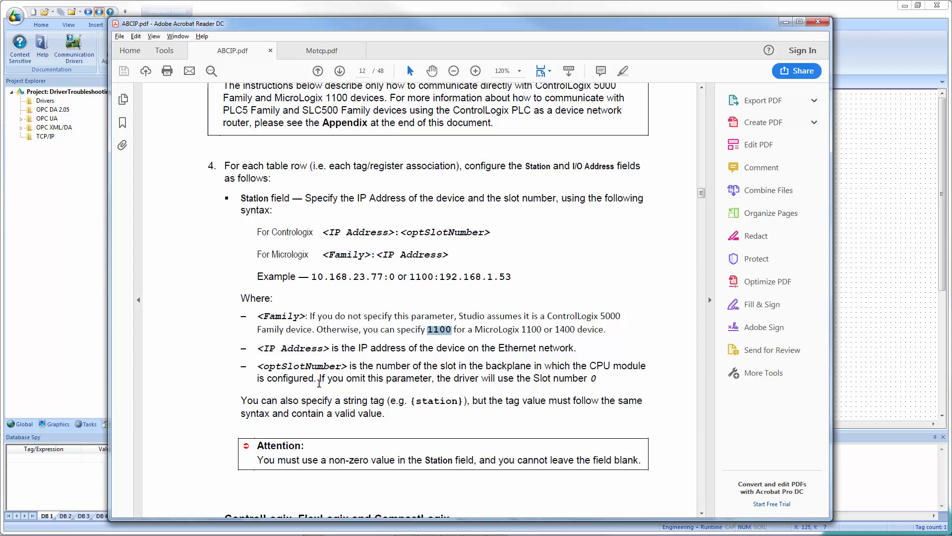
{"action": "left_click", "coordinate": [312, 255]}
{"action": "left_click_drag", "start_coordinate": [342, 257], "coordinate": [381, 256]}
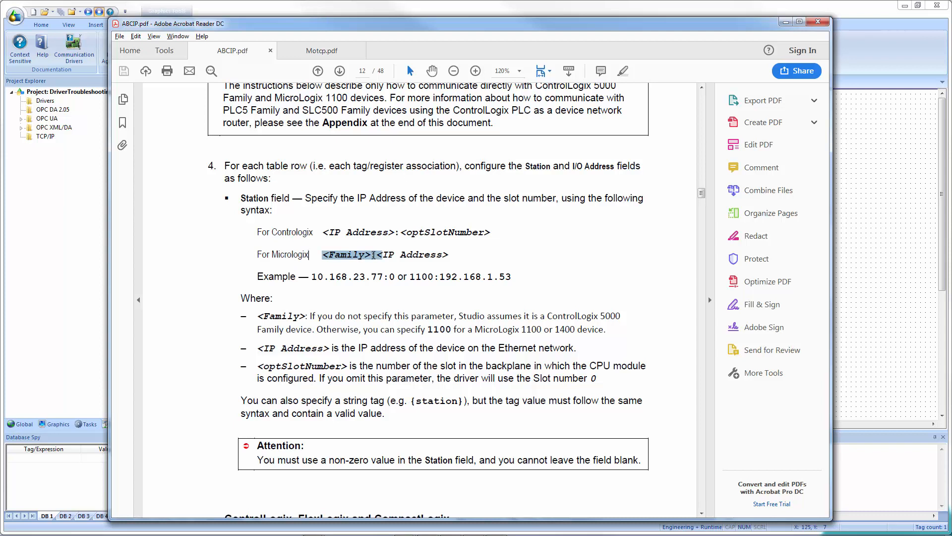
{"action": "left_click", "coordinate": [455, 257]}
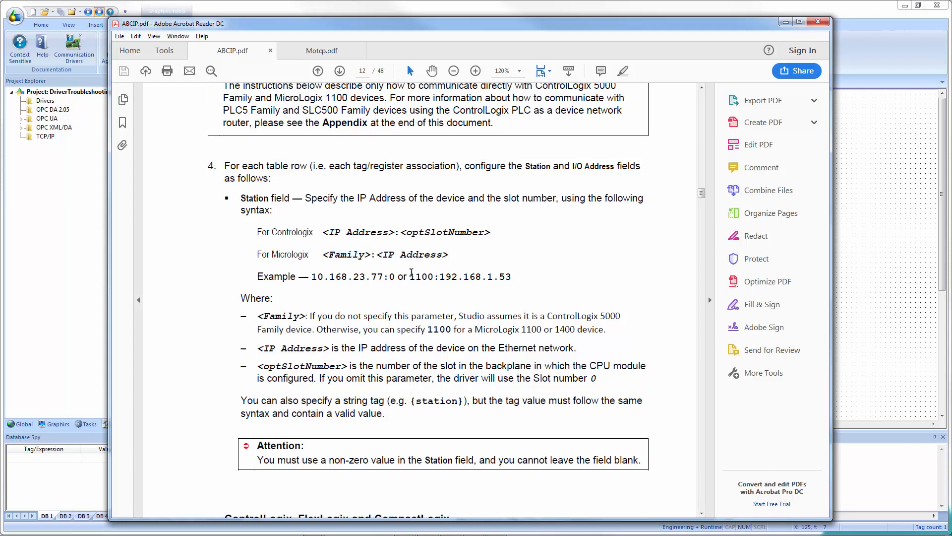
Highlight the MicroLogix Station example and the ControlLogix I/O Address syntax in the ABCIP manual.
{"action": "left_click_drag", "start_coordinate": [416, 276], "coordinate": [517, 277]}
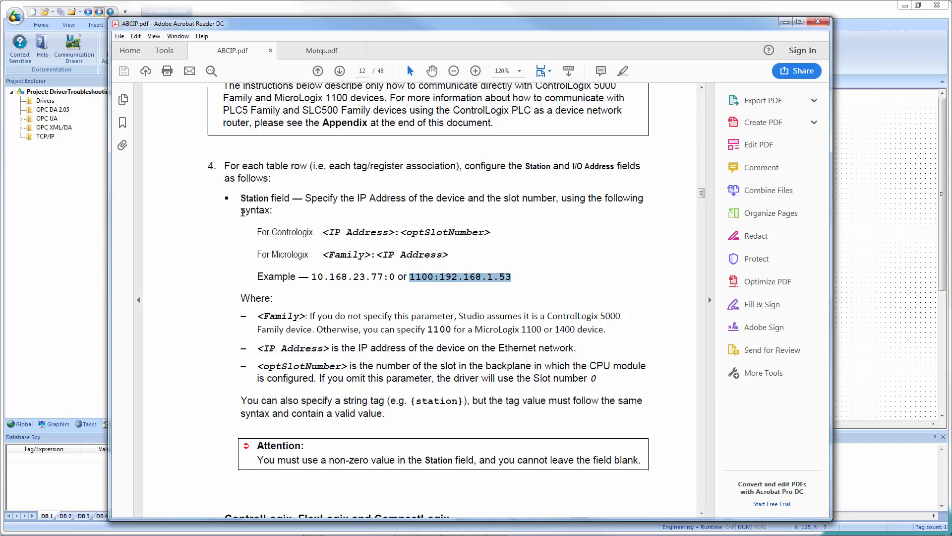
{"action": "scroll", "coordinate": [243, 212], "scroll_direction": "down", "scroll_amount": 8}
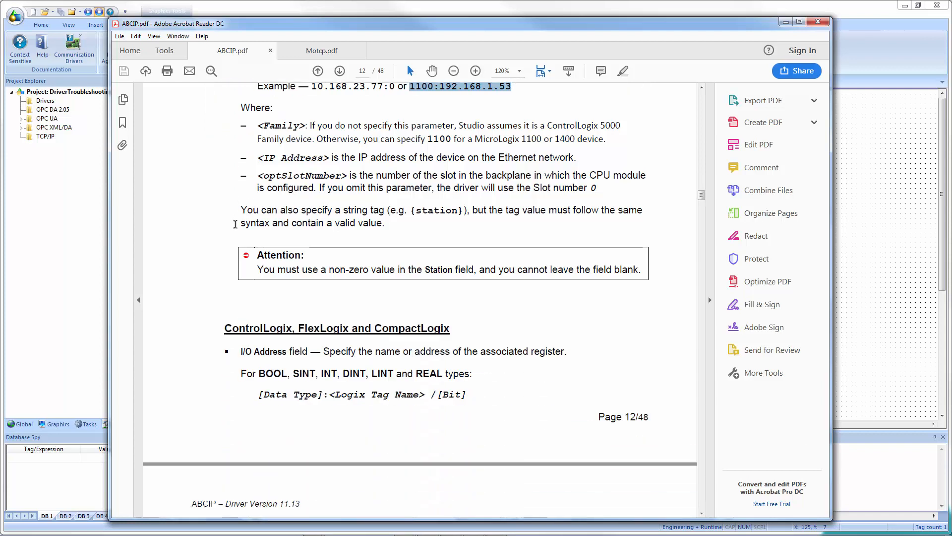
{"action": "scroll", "coordinate": [236, 225], "scroll_direction": "down", "scroll_amount": 3}
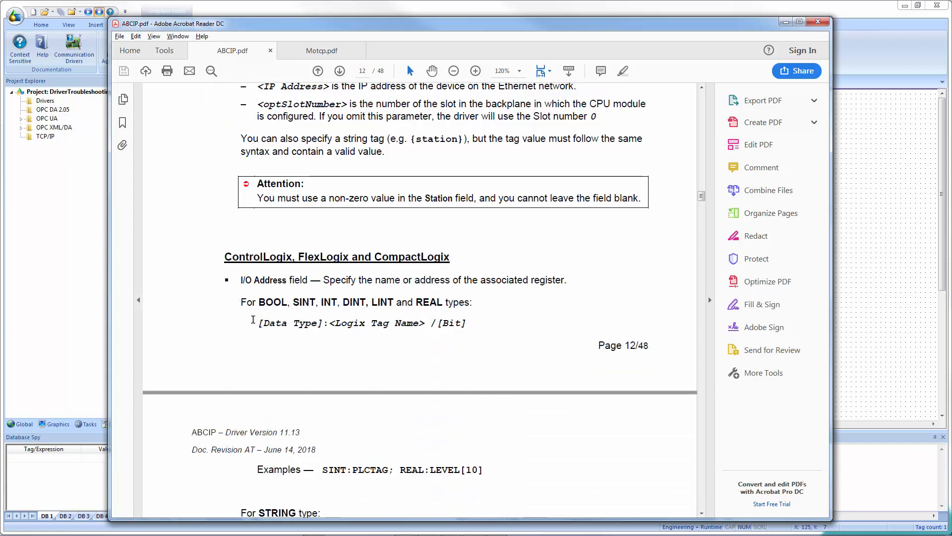
{"action": "scroll", "coordinate": [253, 319], "scroll_direction": "down", "scroll_amount": 1}
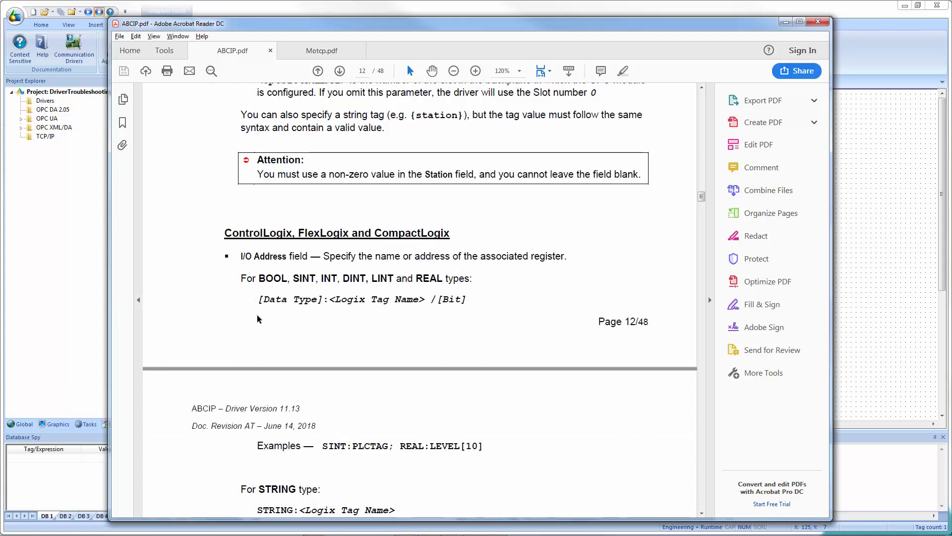
{"action": "left_click_drag", "start_coordinate": [329, 300], "coordinate": [420, 304]}
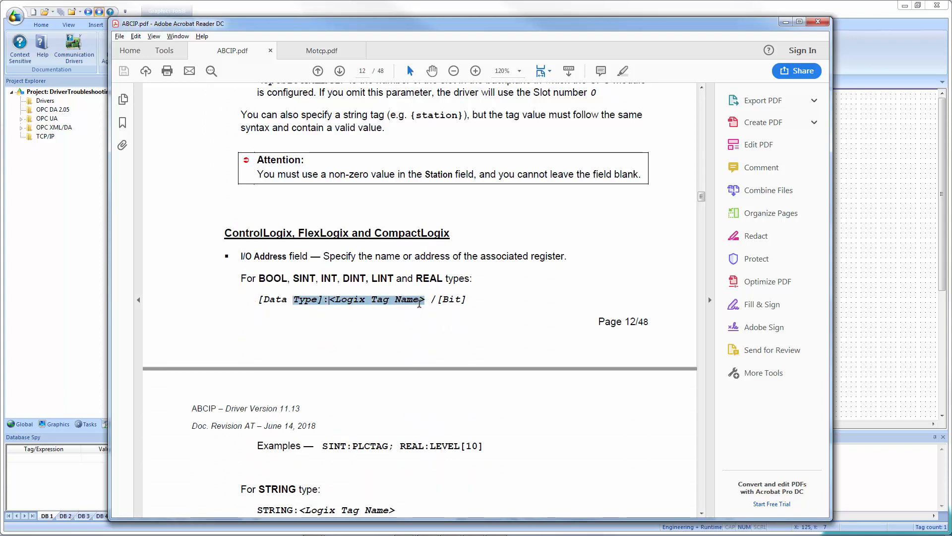
{"action": "left_click", "coordinate": [305, 312]}
{"action": "left_click_drag", "start_coordinate": [329, 299], "coordinate": [257, 299]}
Scroll through the ABCIP I/O Address examples for STRING and PROGRAM tags and back to the Main Driver Sheet.
{"action": "scroll", "coordinate": [314, 359], "scroll_direction": "down", "scroll_amount": 4}
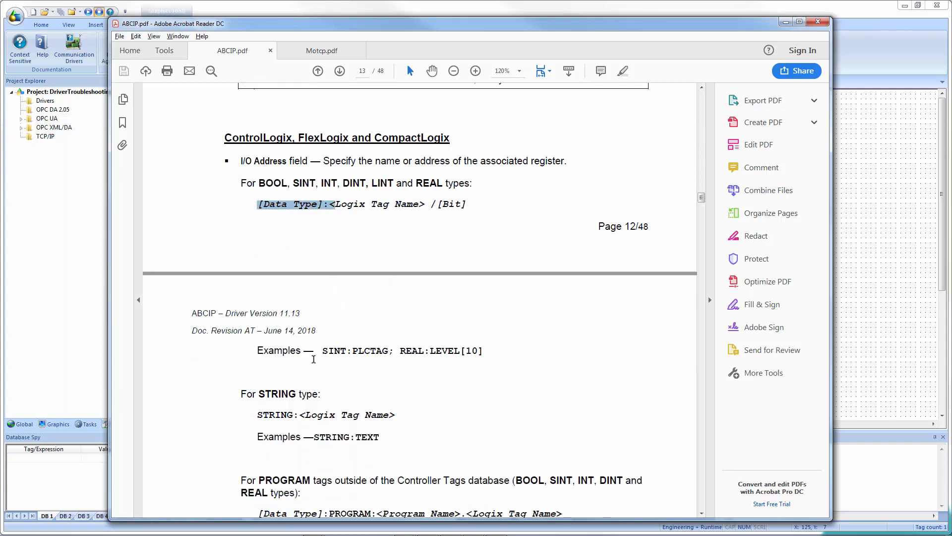
{"action": "left_click_drag", "start_coordinate": [321, 350], "coordinate": [353, 350]}
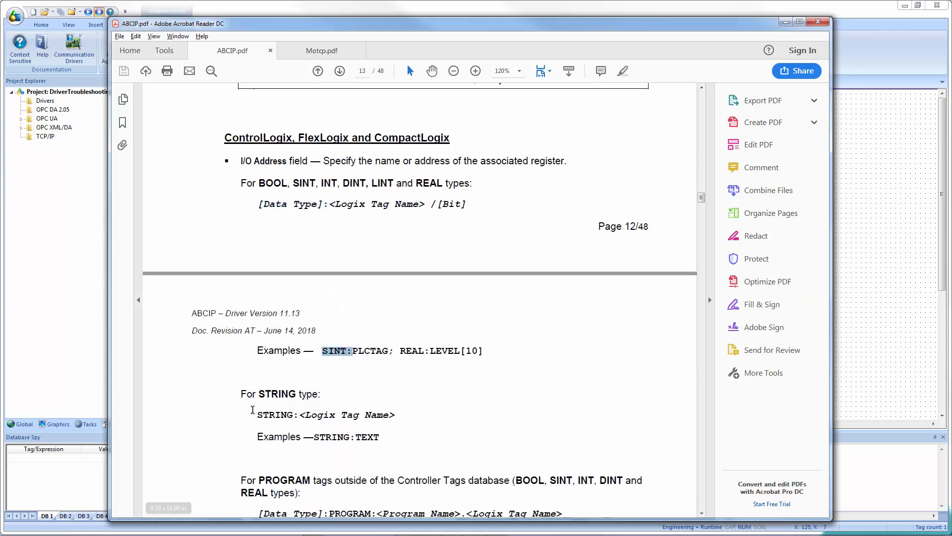
{"action": "scroll", "coordinate": [252, 410], "scroll_direction": "down", "scroll_amount": 9}
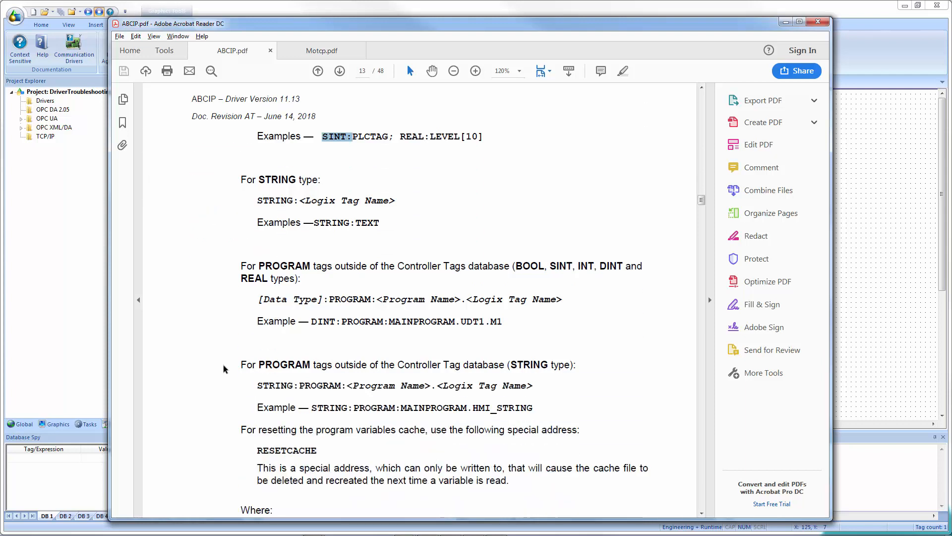
{"action": "scroll", "coordinate": [224, 368], "scroll_direction": "down", "scroll_amount": 1}
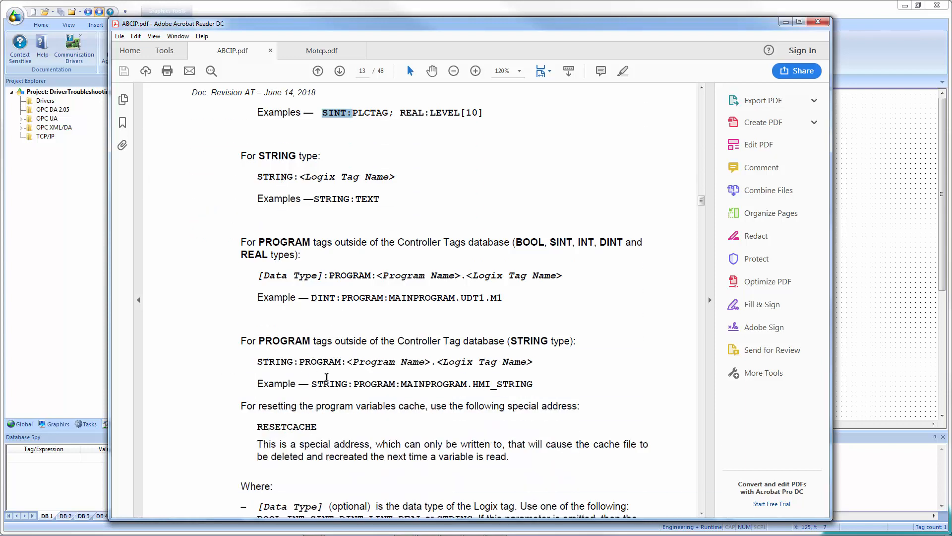
{"action": "scroll", "coordinate": [326, 377], "scroll_direction": "down", "scroll_amount": 4}
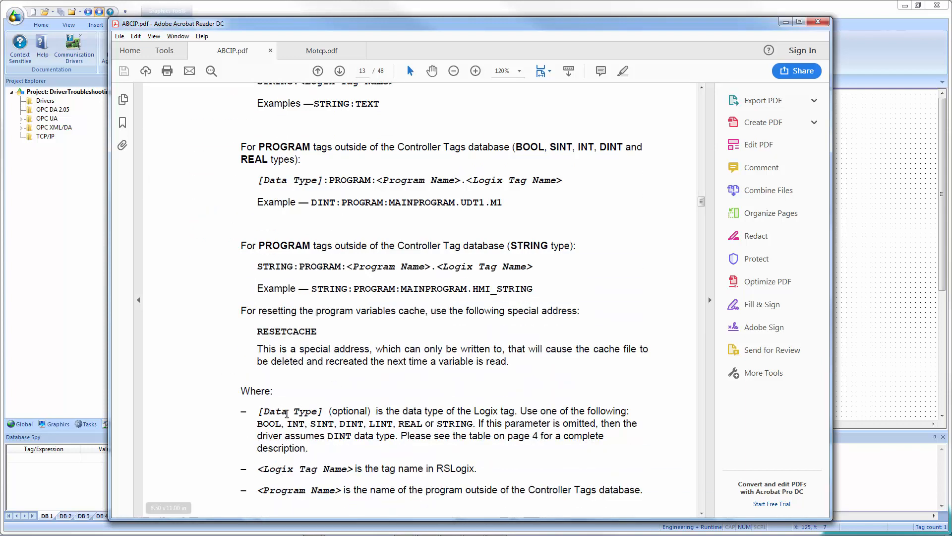
{"action": "scroll", "coordinate": [287, 413], "scroll_direction": "down", "scroll_amount": 2}
{"action": "scroll", "coordinate": [320, 379], "scroll_direction": "up", "scroll_amount": 16}
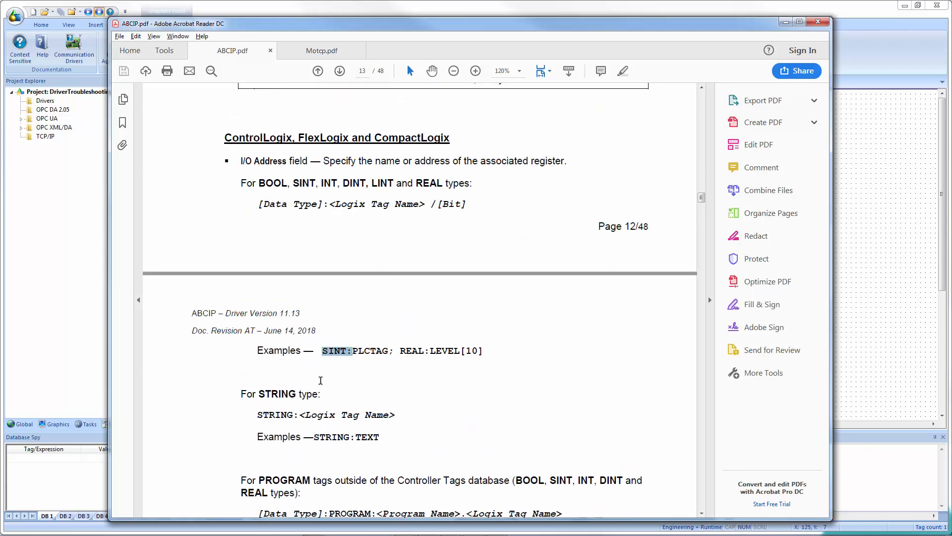
{"action": "scroll", "coordinate": [320, 380], "scroll_direction": "up", "scroll_amount": 20}
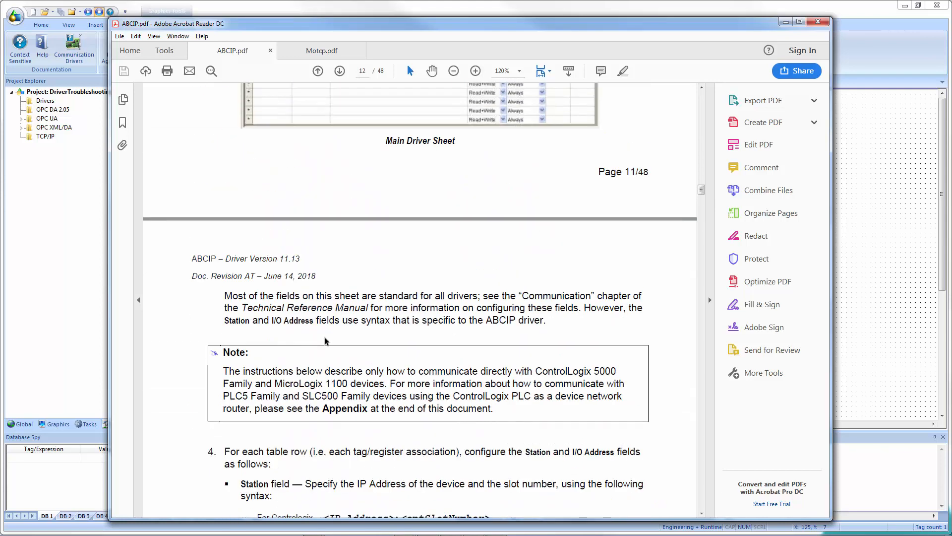
{"action": "scroll", "coordinate": [326, 341], "scroll_direction": "up", "scroll_amount": 6}
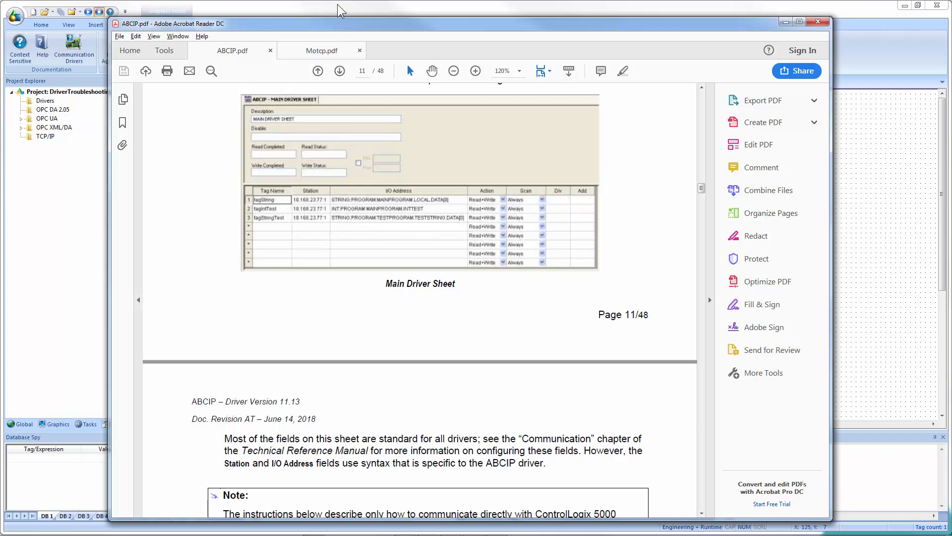
Switch back to the project and close the Communication Drivers list.
{"action": "key", "text": "alt+Tab"}
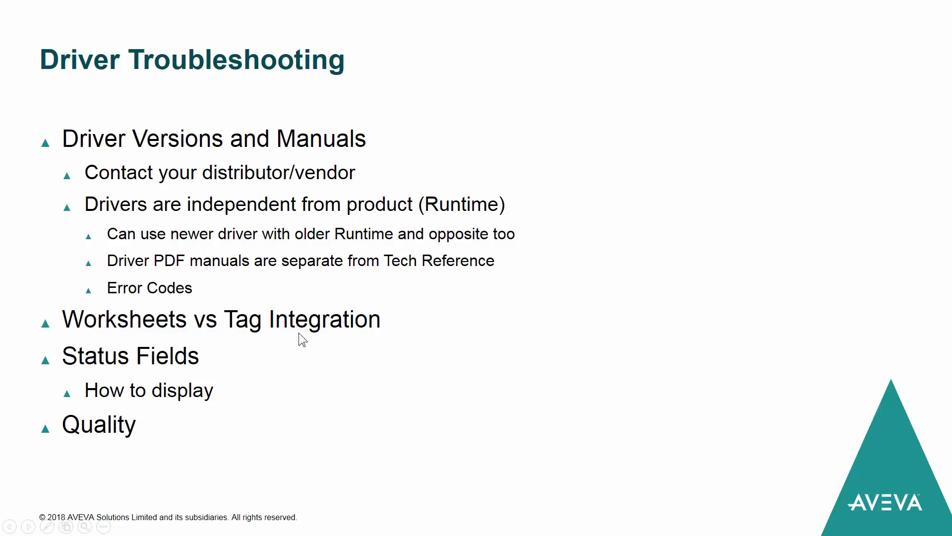
{"action": "key", "text": "alt+Tab"}
{"action": "key", "text": "alt+Tab"}
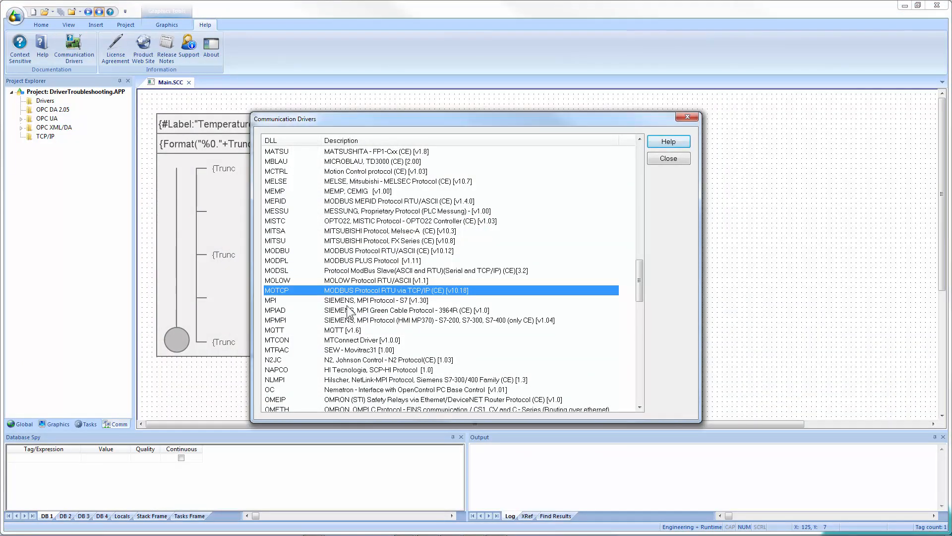
{"action": "left_click", "coordinate": [653, 160]}
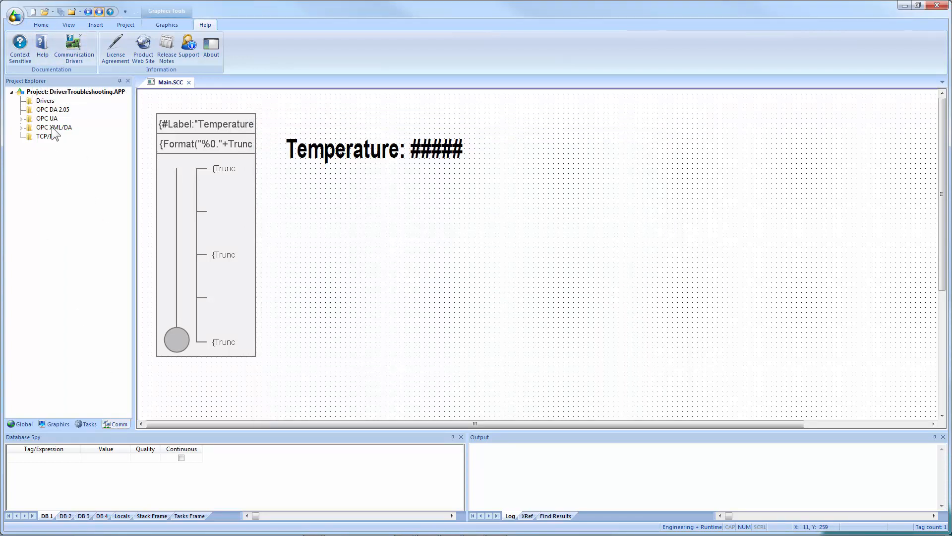
Add the MOTCP Modbus TCP/IP driver to the project's Drivers.
{"action": "right_click", "coordinate": [44, 100]}
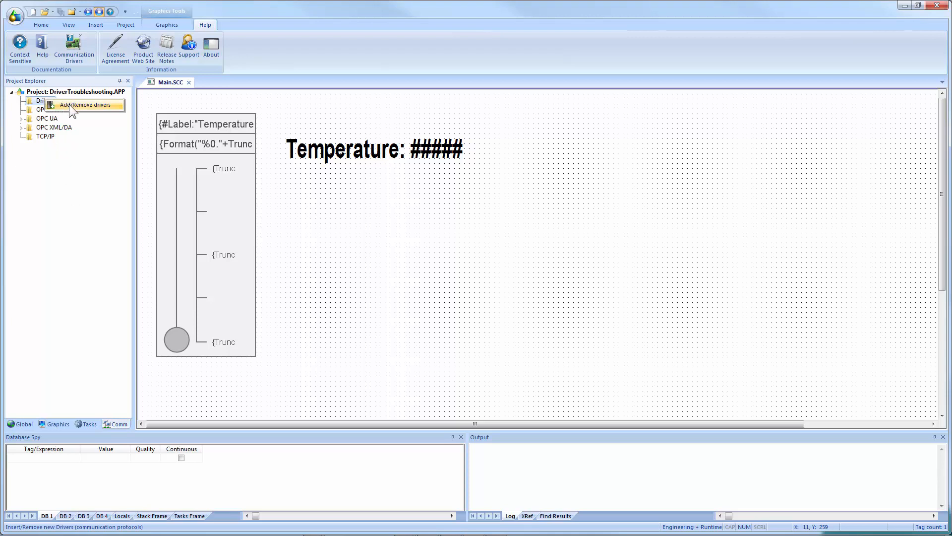
{"action": "left_click", "coordinate": [70, 106]}
{"action": "key", "text": "m"}
{"action": "key", "text": "o"}
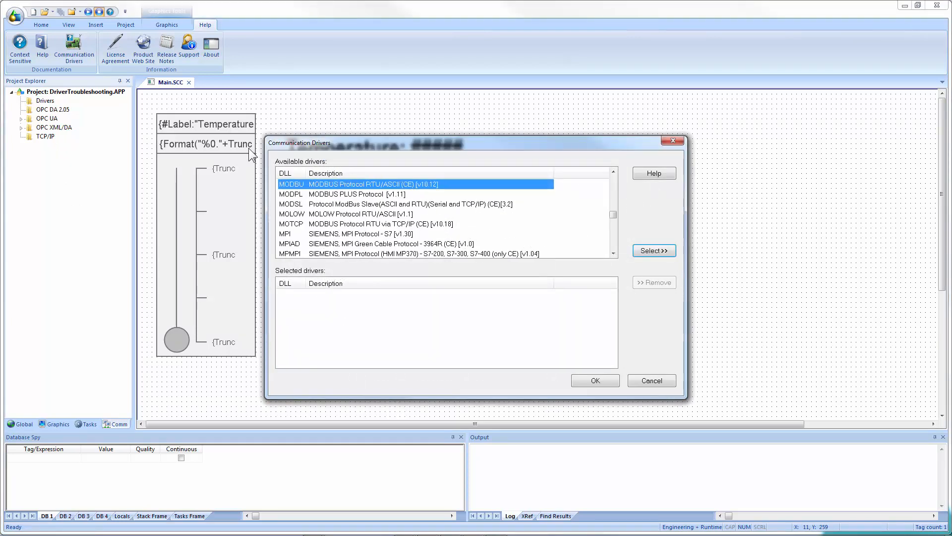
{"action": "key", "text": "Down"}
{"action": "key", "text": "Down"}
{"action": "key", "text": "Down"}
{"action": "key", "text": "Down"}
{"action": "key", "text": "Return"}
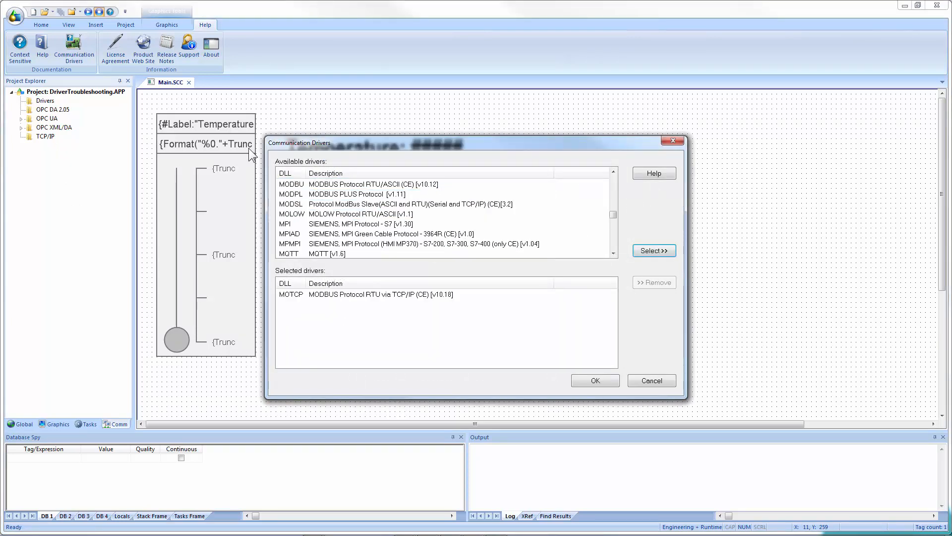
{"action": "left_click", "coordinate": [606, 378]}
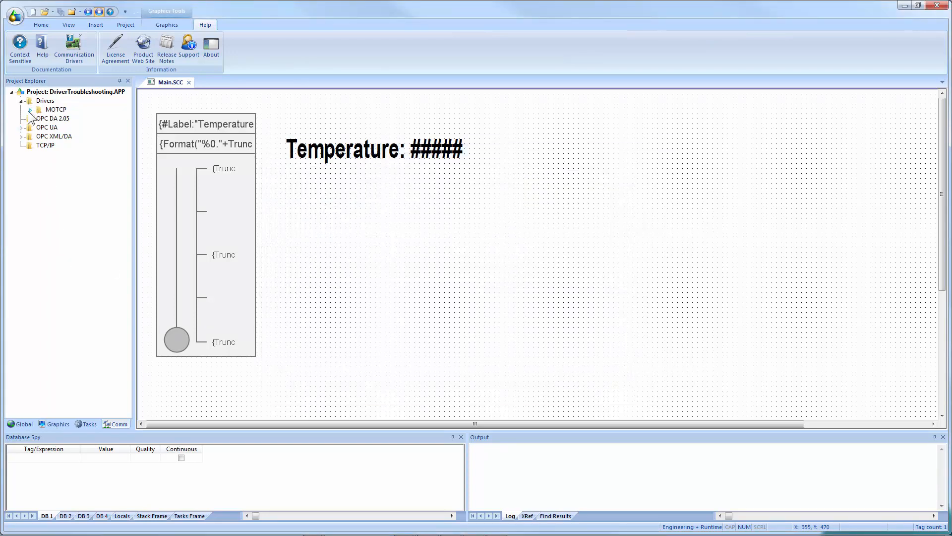
Review the MOTCP driver settings and its advanced settings, cancelling both without changes.
{"action": "left_click", "coordinate": [30, 110]}
{"action": "left_click", "coordinate": [53, 111]}
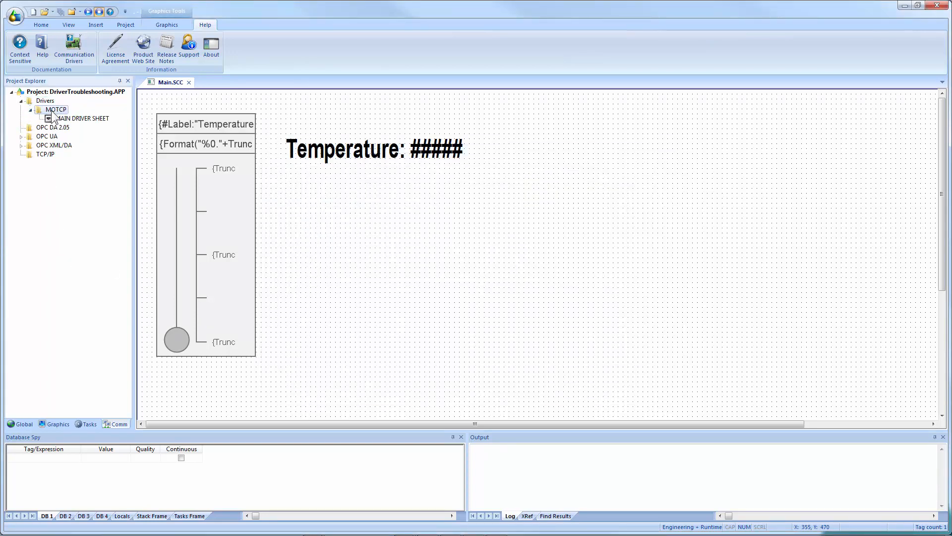
{"action": "right_click", "coordinate": [52, 113]}
{"action": "left_click", "coordinate": [64, 131]}
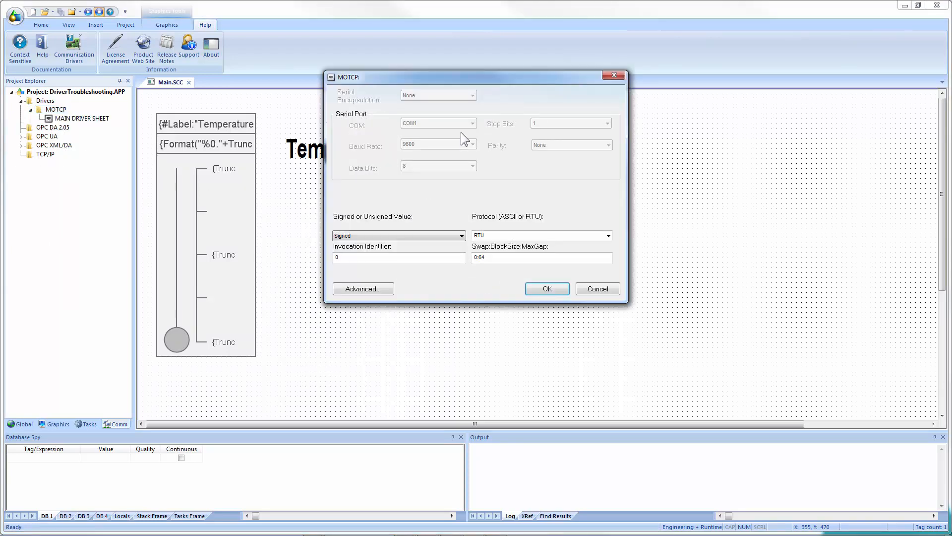
{"action": "left_click", "coordinate": [389, 291]}
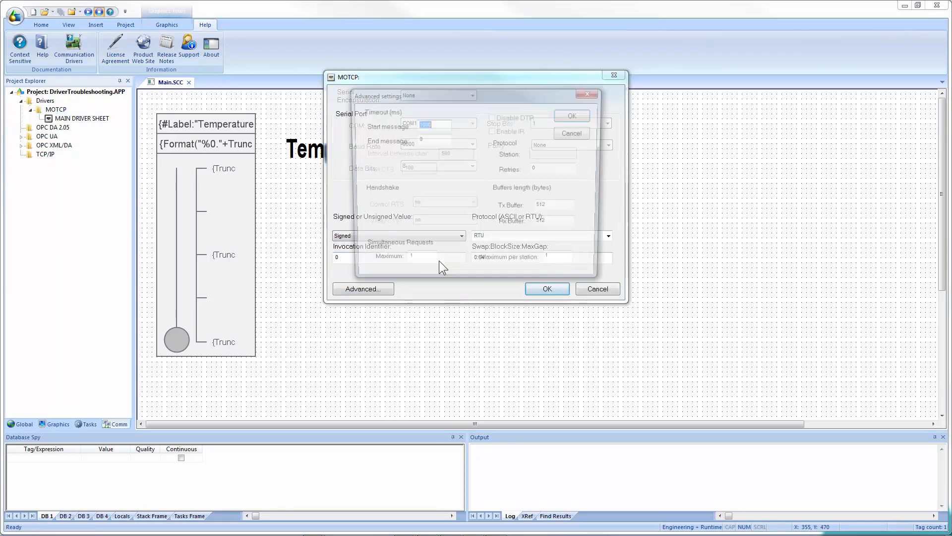
{"action": "left_click", "coordinate": [575, 134]}
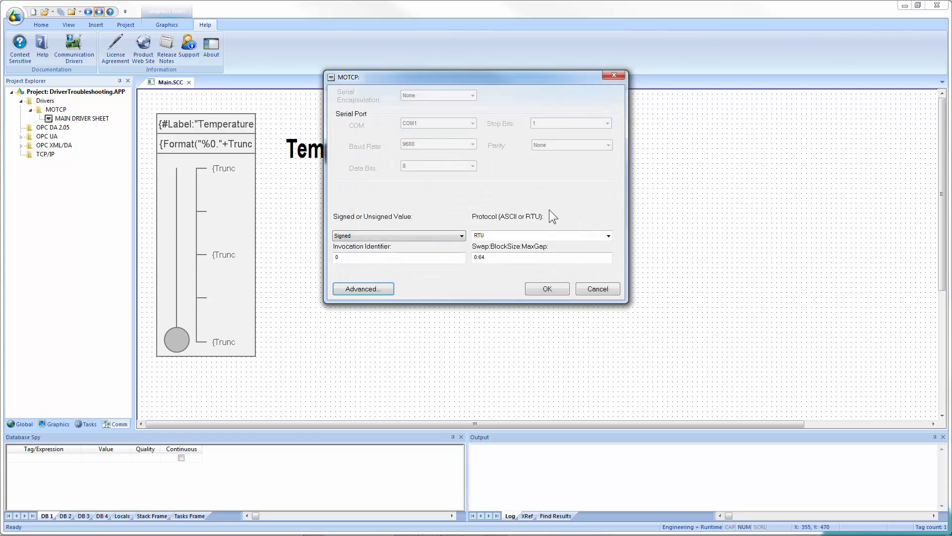
{"action": "left_click", "coordinate": [594, 289]}
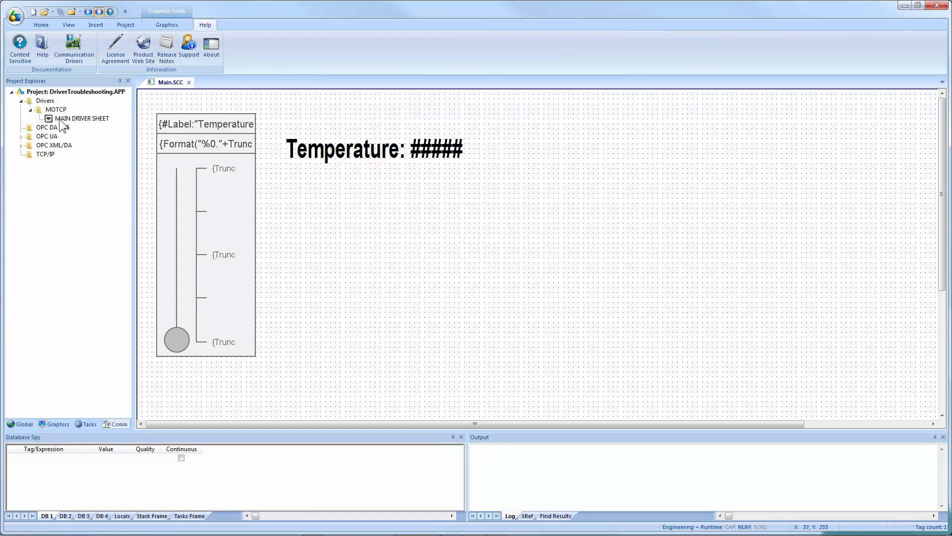
Open the MOTCP main driver sheet and assign the Temperature tag to the first row.
{"action": "left_click", "coordinate": [60, 119]}
{"action": "double_click", "coordinate": [60, 120]}
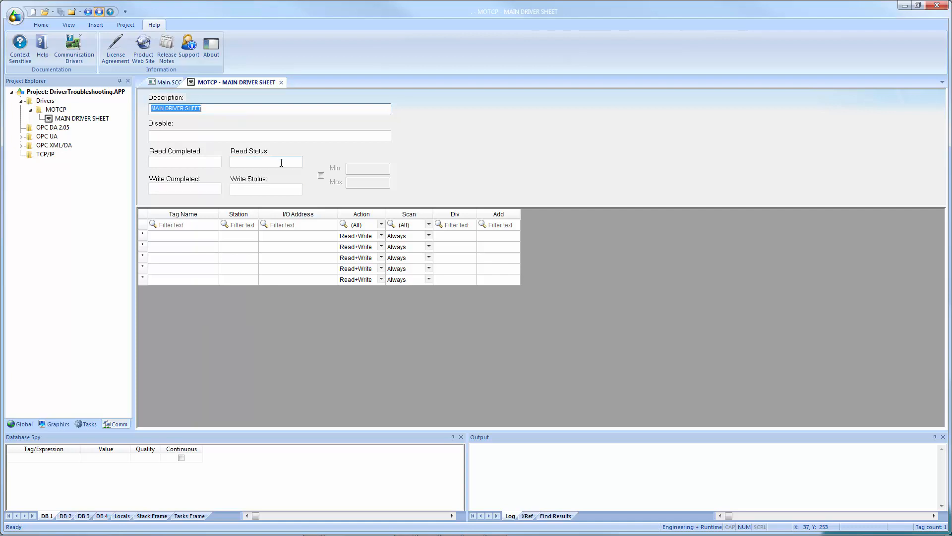
{"action": "left_click", "coordinate": [198, 236]}
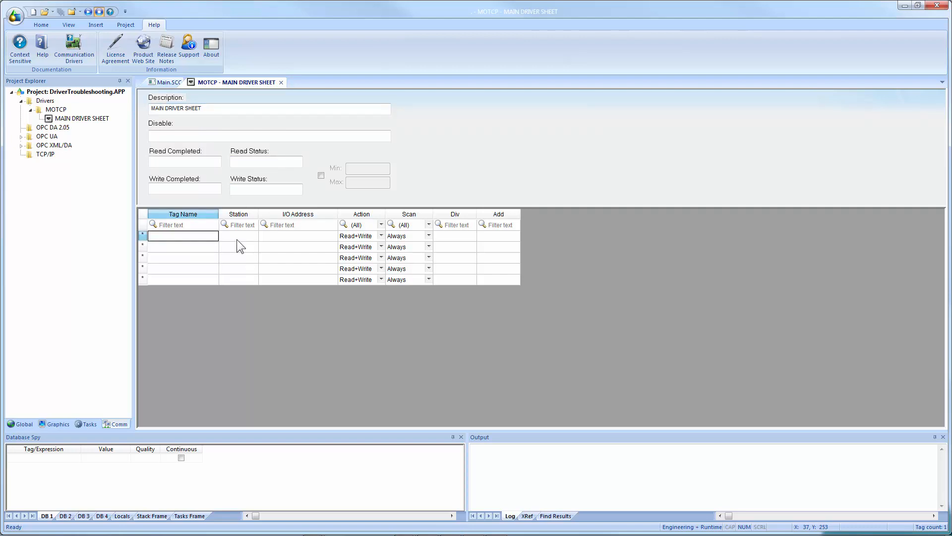
{"action": "left_click", "coordinate": [236, 239]}
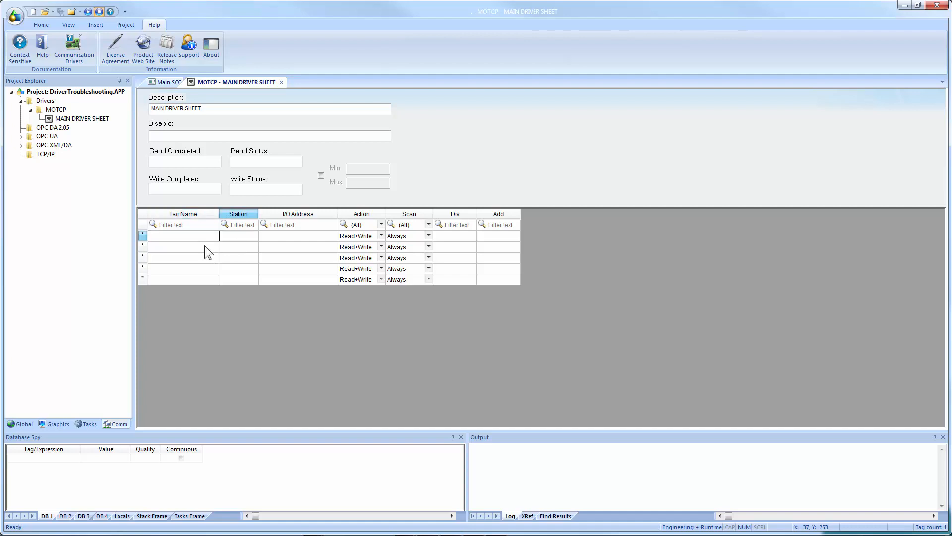
{"action": "double_click", "coordinate": [206, 237]}
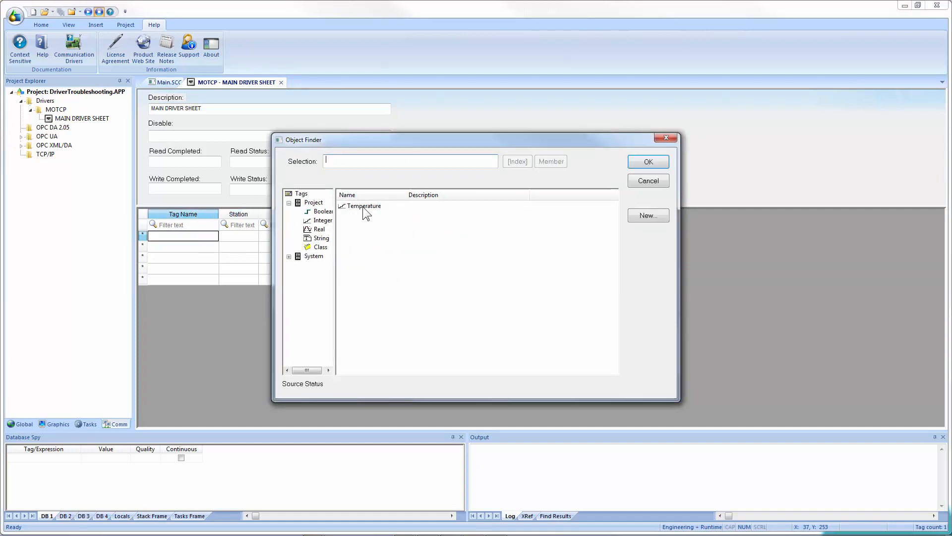
{"action": "double_click", "coordinate": [365, 206]}
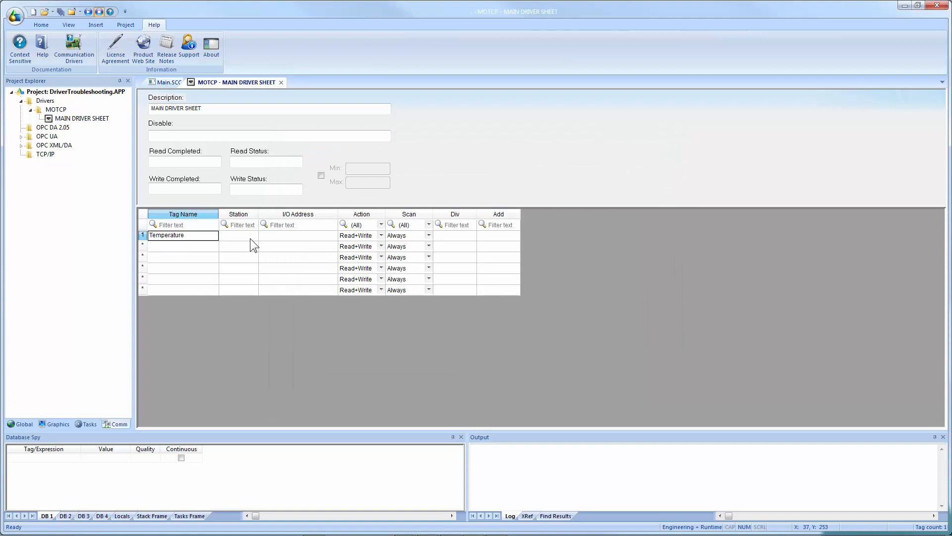
Set the Temperature row's Station to 127.0.0.1:502:1.
{"action": "left_click", "coordinate": [250, 237]}
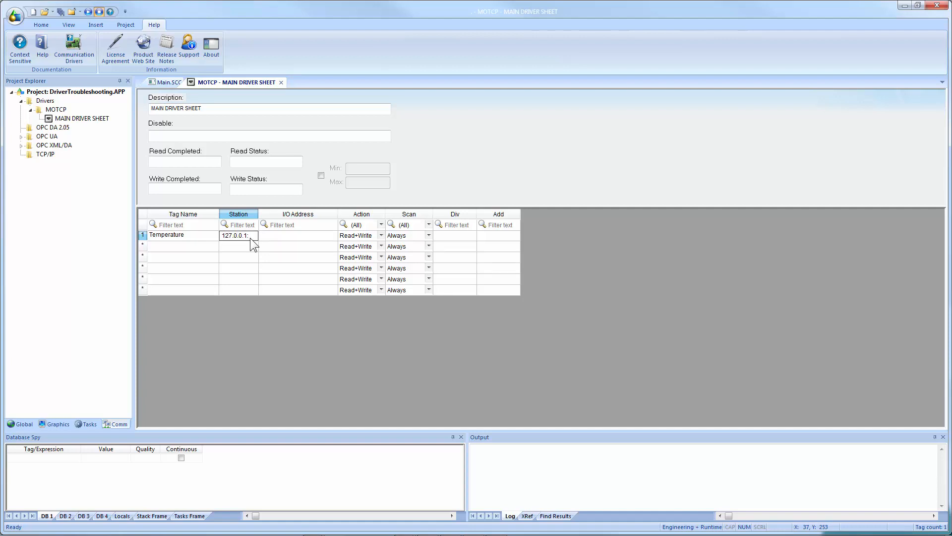
{"action": "type", "text": "502:1"}
{"action": "key", "text": "Return"}
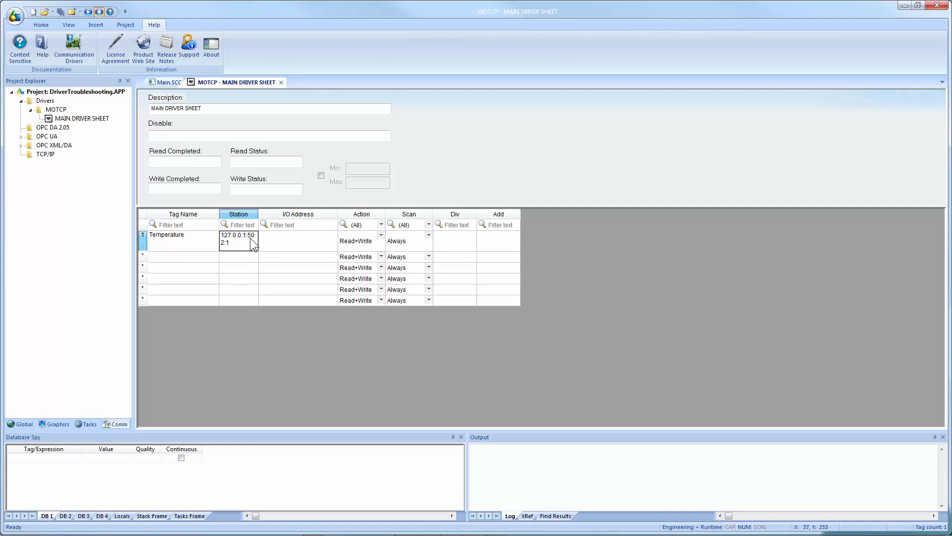
Set the Temperature row's I/O Address to 4x:1, then close the driver sheet saving changes.
{"action": "left_click", "coordinate": [296, 238]}
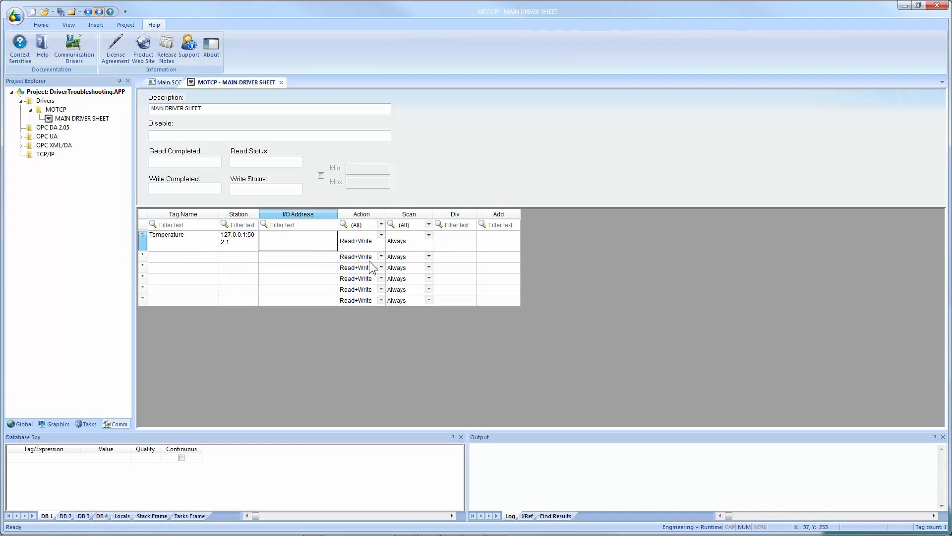
{"action": "type", "text": "4x:1"}
{"action": "key", "text": "Return"}
{"action": "left_click", "coordinate": [282, 82]}
{"action": "left_click", "coordinate": [435, 308]}
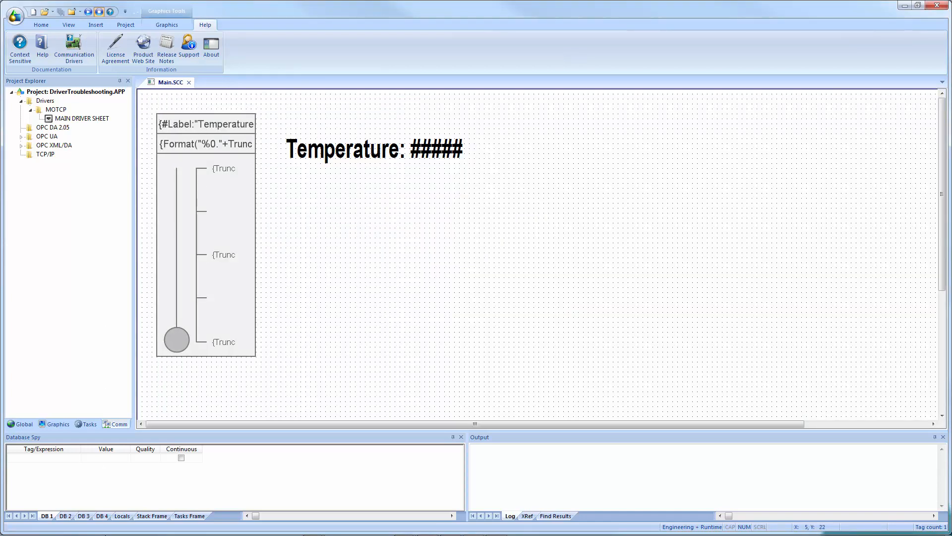
Launch the mod_RSsim Modbus simulator and dismiss its licence notice.
{"action": "mouse_move", "coordinate": [50, 531]}
{"action": "left_click", "coordinate": [13, 521]}
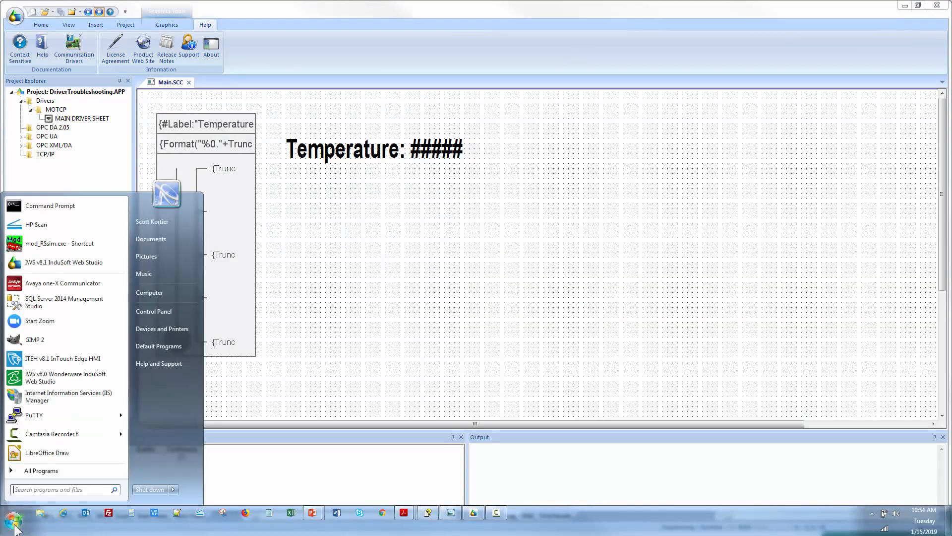
{"action": "left_click", "coordinate": [24, 248]}
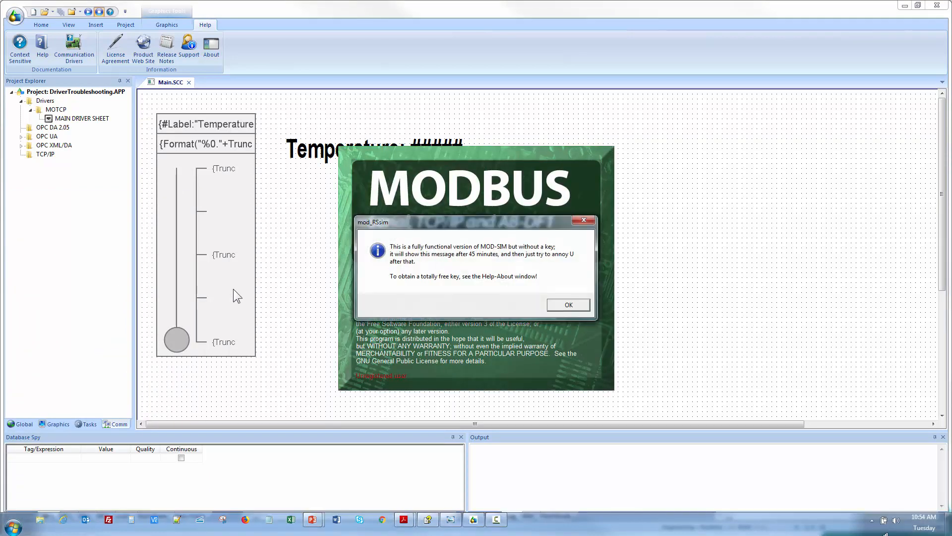
{"action": "left_click", "coordinate": [560, 305]}
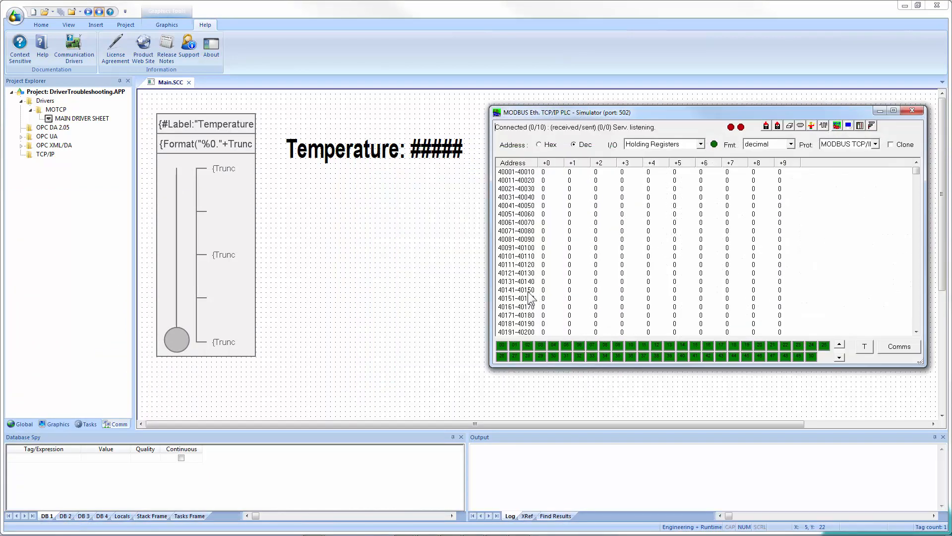
Move the simulator window up and set it to stay Always on Top.
{"action": "left_click_drag", "start_coordinate": [586, 113], "coordinate": [566, 68]}
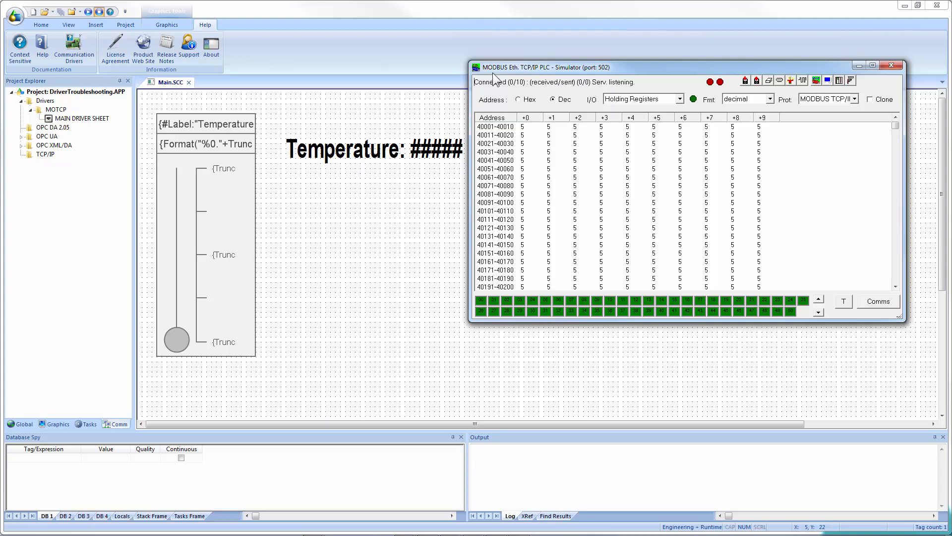
{"action": "right_click", "coordinate": [492, 73]}
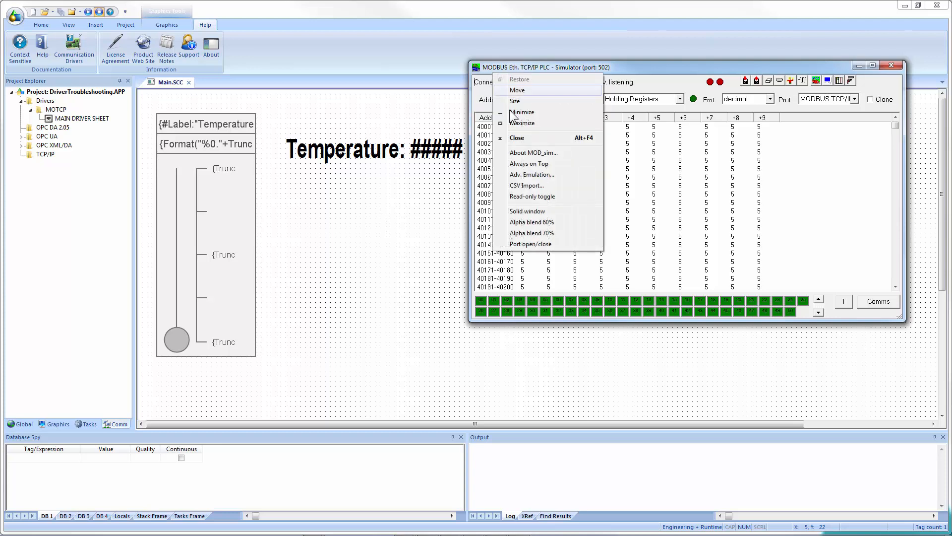
{"action": "left_click", "coordinate": [521, 164]}
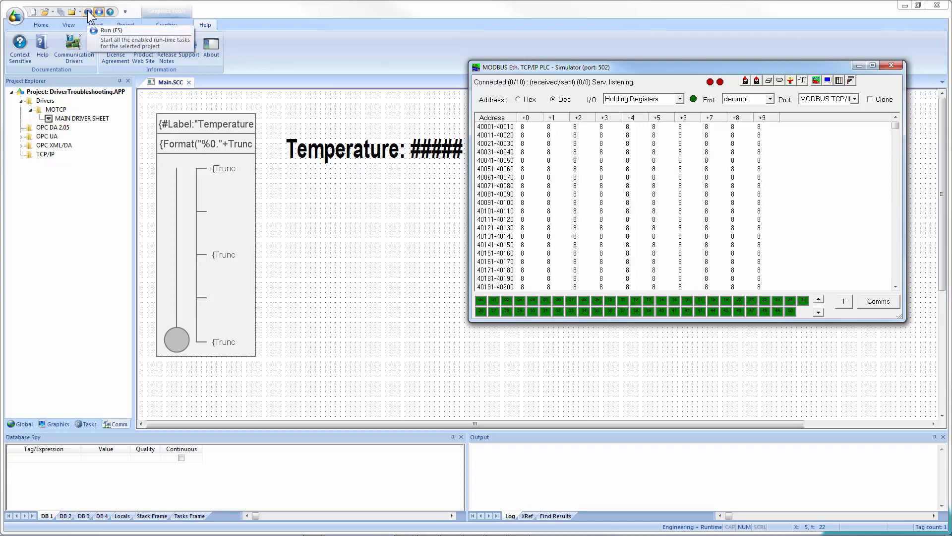
Run the project and switch between the runtime temperature display and the development environment.
{"action": "left_click", "coordinate": [89, 14]}
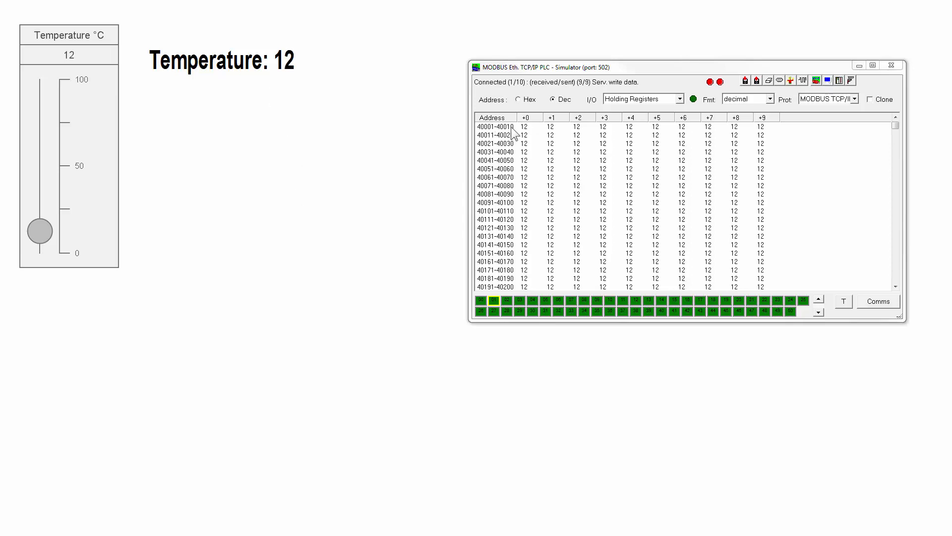
{"action": "key", "text": "alt+Tab"}
{"action": "key", "text": "alt+Tab"}
{"action": "key", "text": "alt+Tab"}
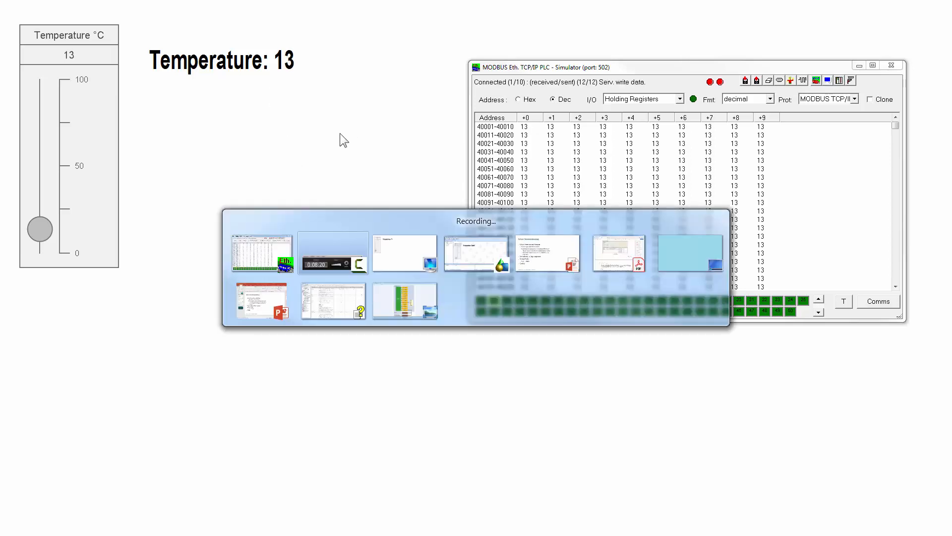
{"action": "key", "text": "alt+Tab"}
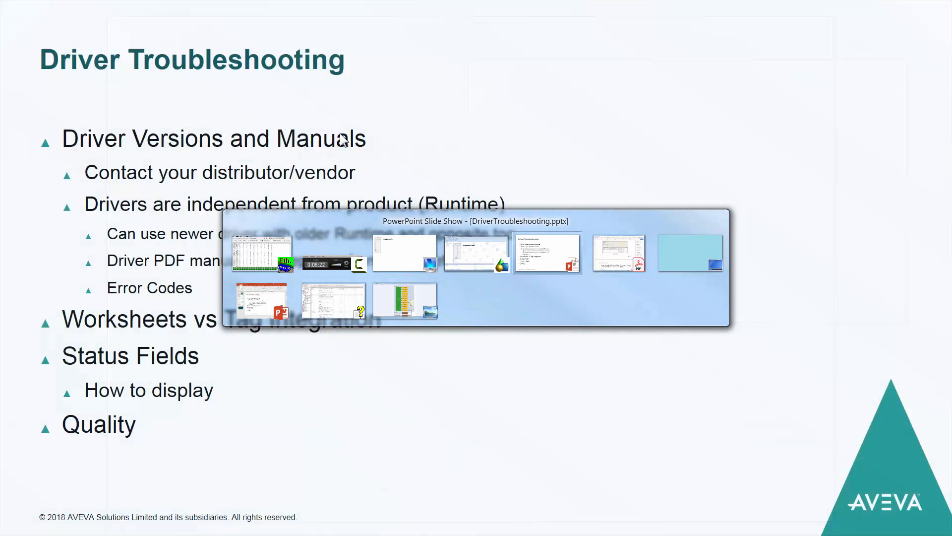
{"action": "key", "text": "alt+Tab"}
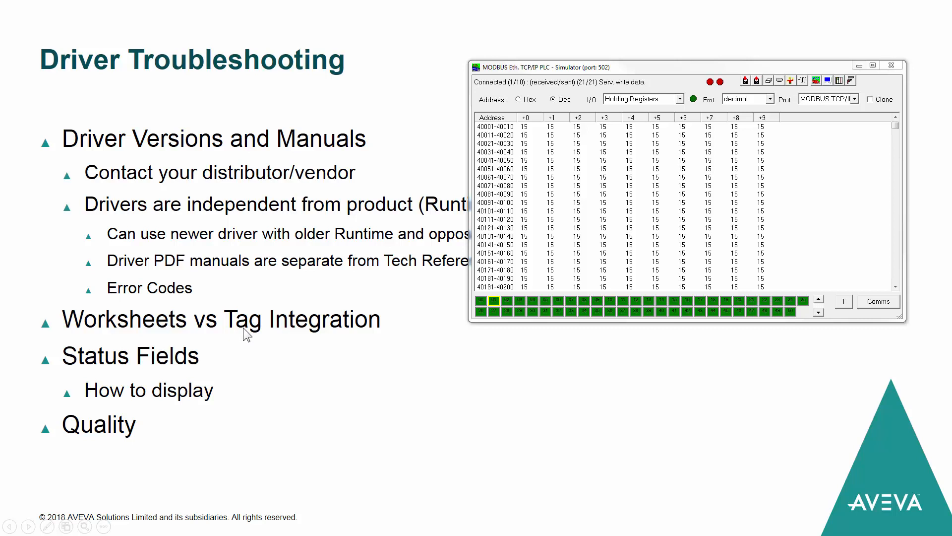
{"action": "key", "text": "alt+Tab"}
{"action": "key", "text": "alt+Tab"}
{"action": "key", "text": "alt+Tab"}
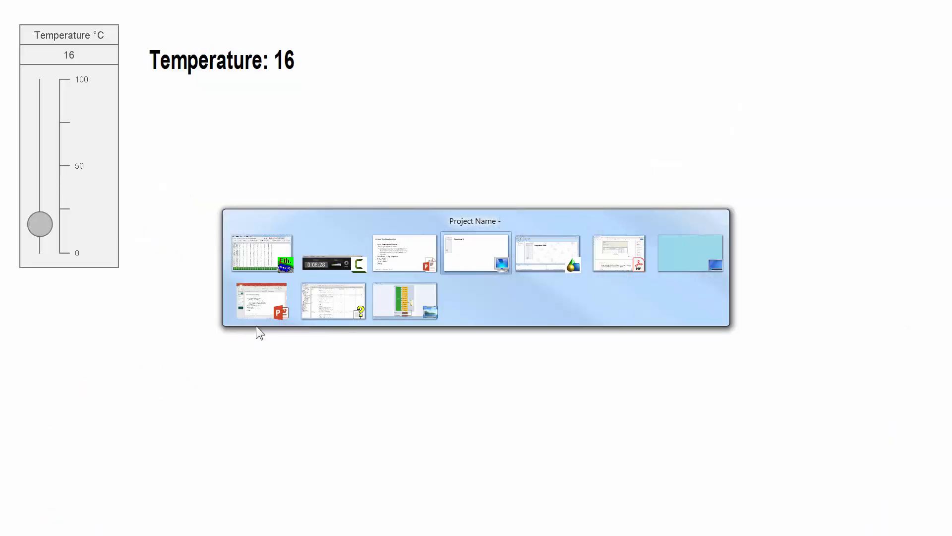
{"action": "key", "text": "alt+Tab"}
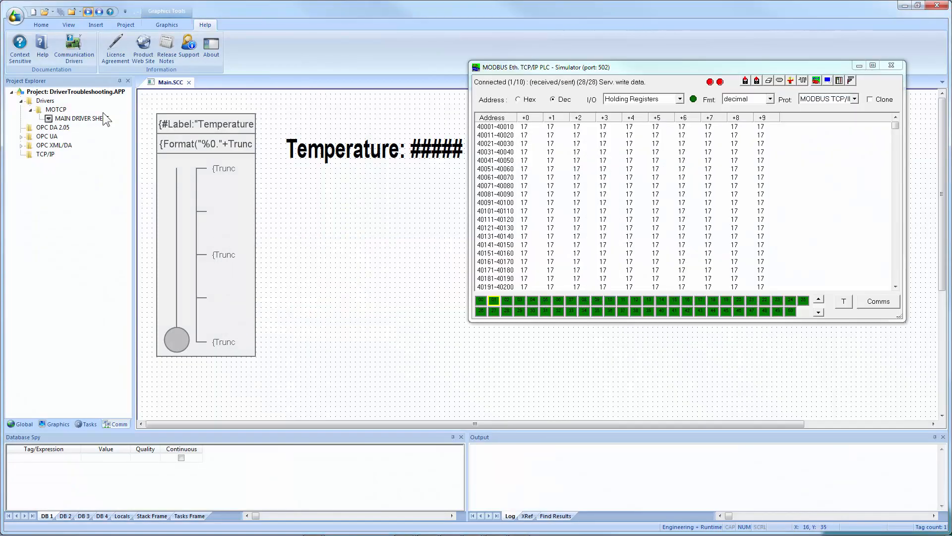
Open a new MOTCP standard driver worksheet from the project tree.
{"action": "left_click", "coordinate": [82, 118]}
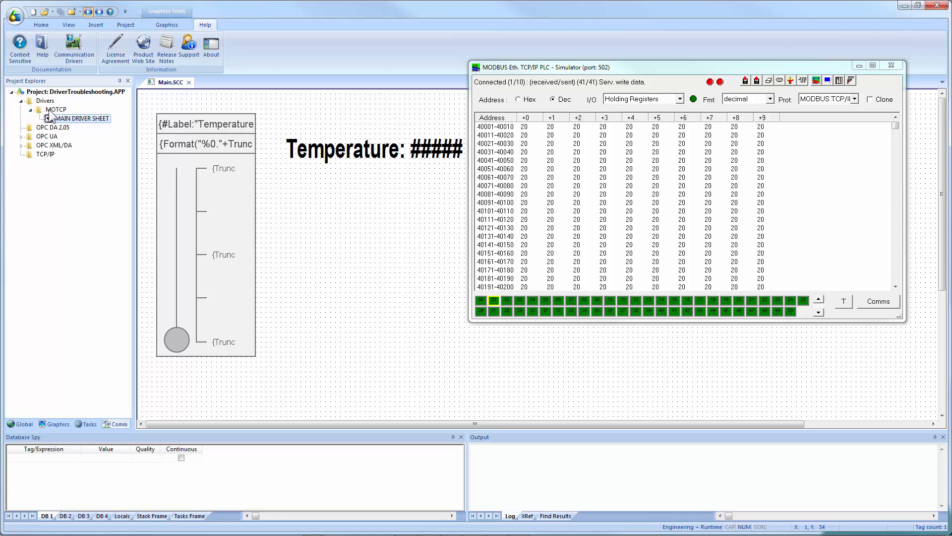
{"action": "right_click", "coordinate": [52, 110]}
{"action": "left_click", "coordinate": [69, 115]}
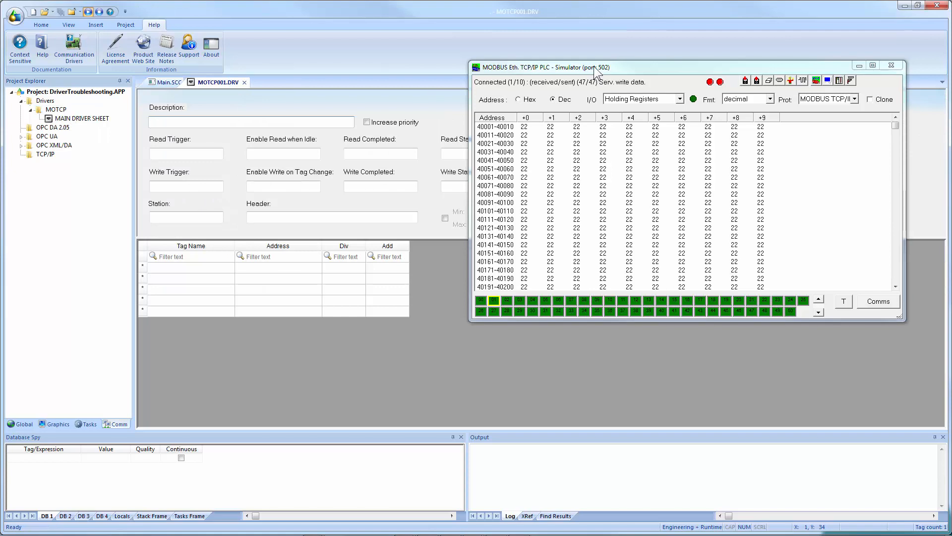
Move the simulator window aside and place the MOTCP001.DRV worksheet in a new vertical tab group.
{"action": "left_click_drag", "start_coordinate": [594, 67], "coordinate": [951, 96]}
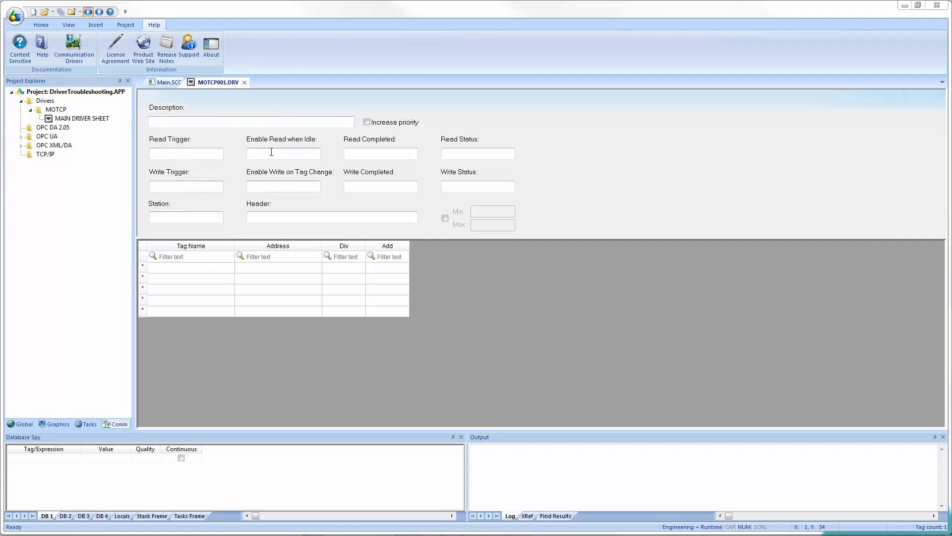
{"action": "left_click", "coordinate": [262, 185]}
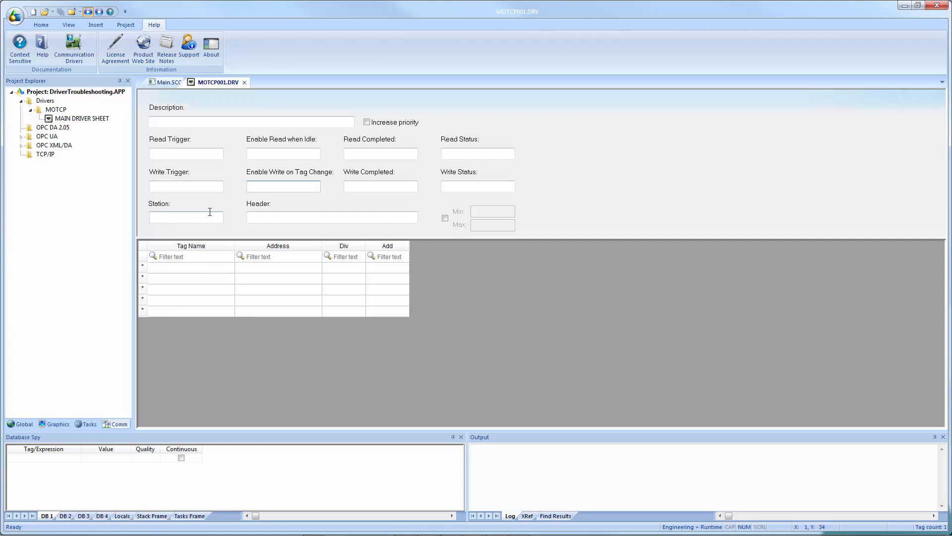
{"action": "right_click", "coordinate": [217, 86]}
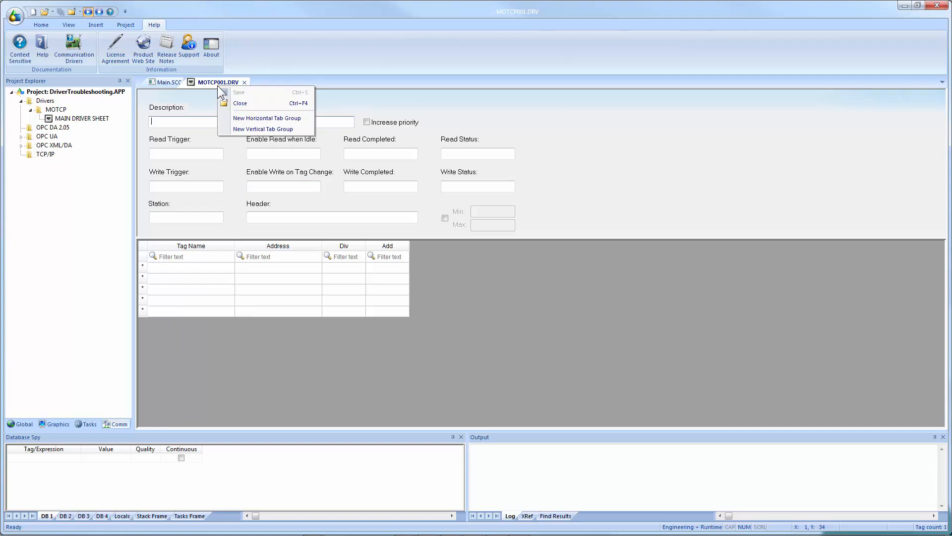
{"action": "left_click", "coordinate": [241, 130]}
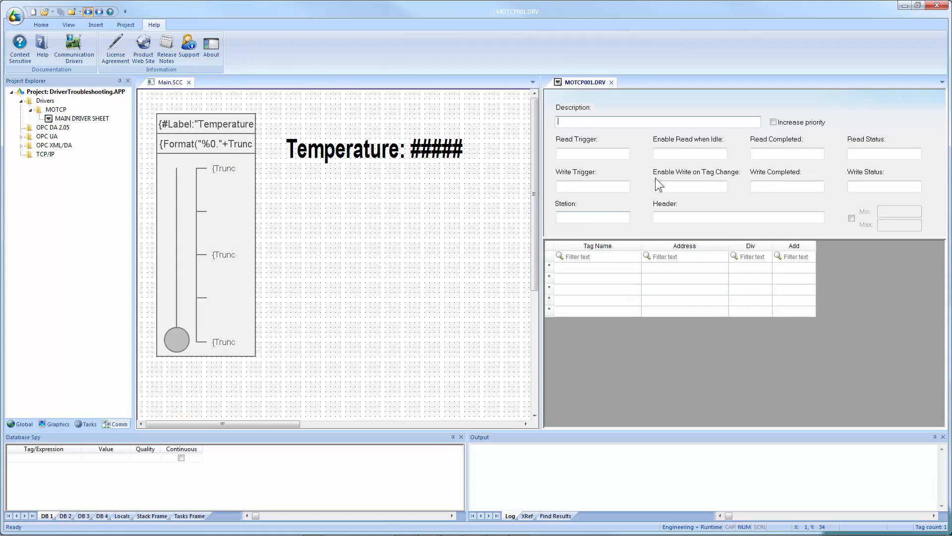
Open the MOTCP MAIN DRIVER SHEET and arrange it beside the MOTCP001.DRV worksheet.
{"action": "right_click", "coordinate": [59, 119]}
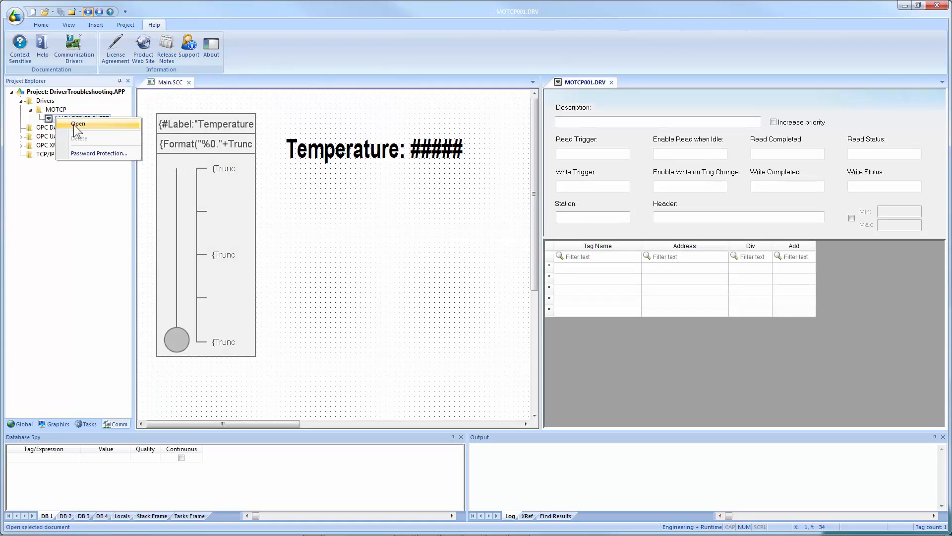
{"action": "left_click", "coordinate": [72, 130]}
{"action": "left_click_drag", "start_coordinate": [588, 83], "coordinate": [210, 85]}
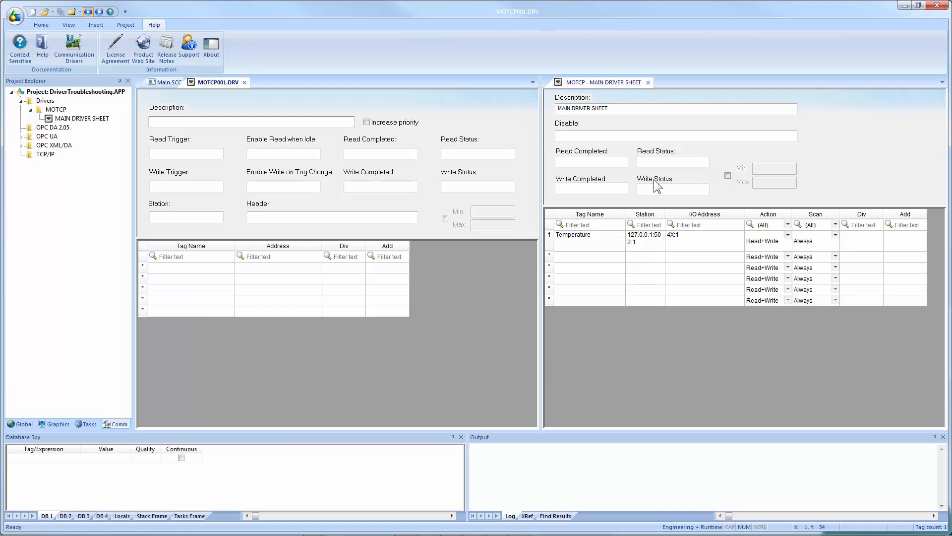
{"action": "left_click", "coordinate": [589, 139]}
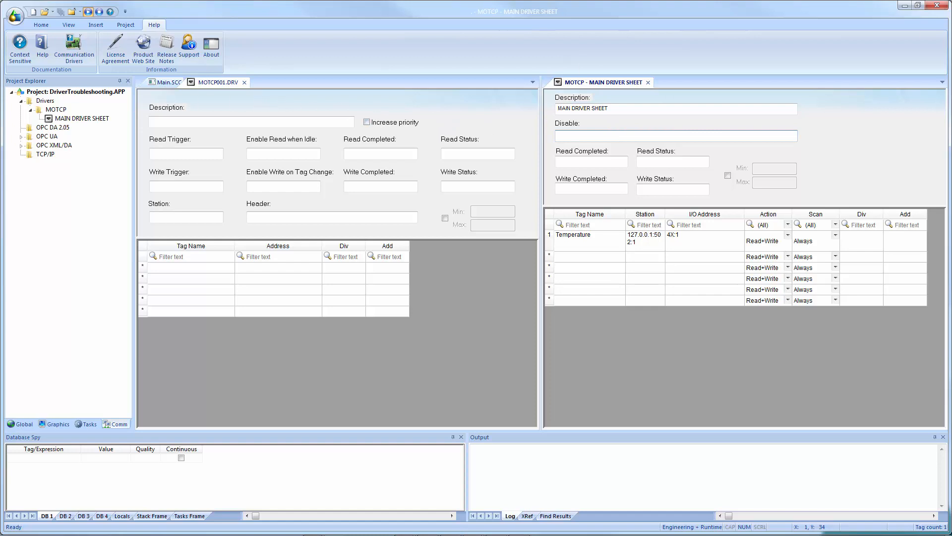
Bring the simulator back into view, switch to the runtime display, and close the simulator.
{"action": "left_click_drag", "start_coordinate": [951, 119], "coordinate": [411, 50]}
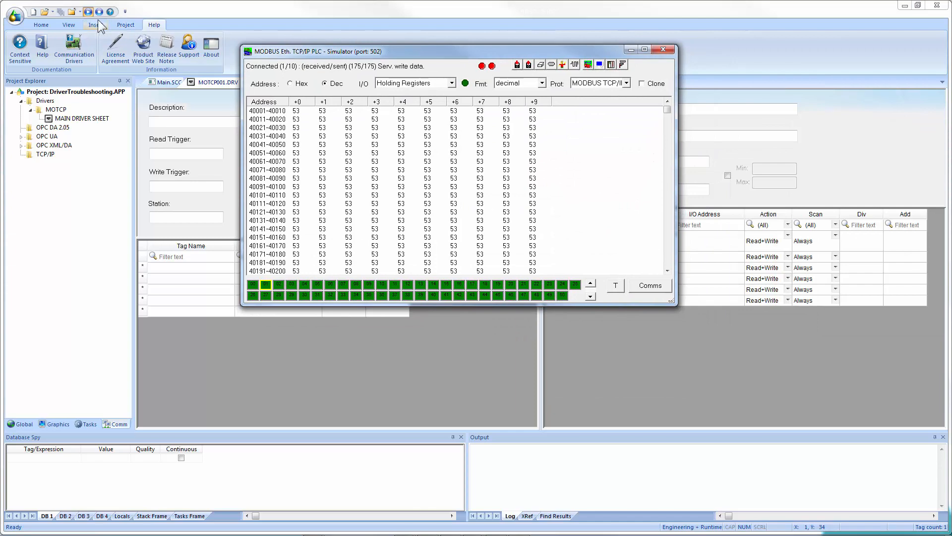
{"action": "key", "text": "alt+Tab"}
{"action": "key", "text": "alt+Tab"}
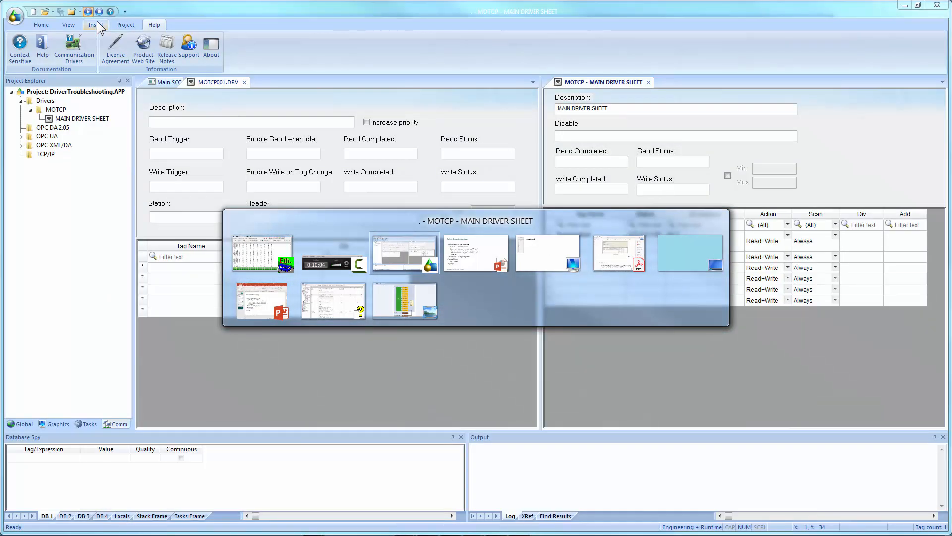
{"action": "key", "text": "alt+Tab"}
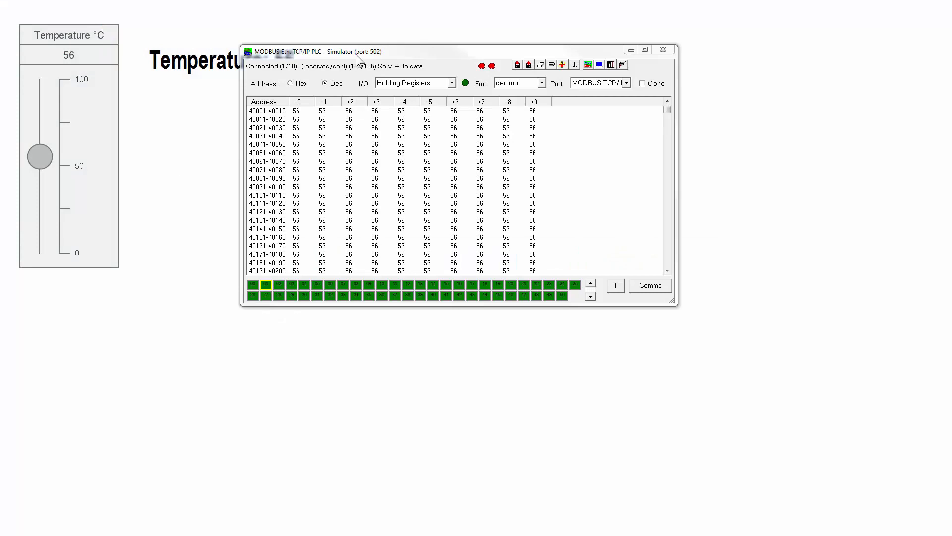
{"action": "left_click_drag", "start_coordinate": [354, 54], "coordinate": [519, 34]}
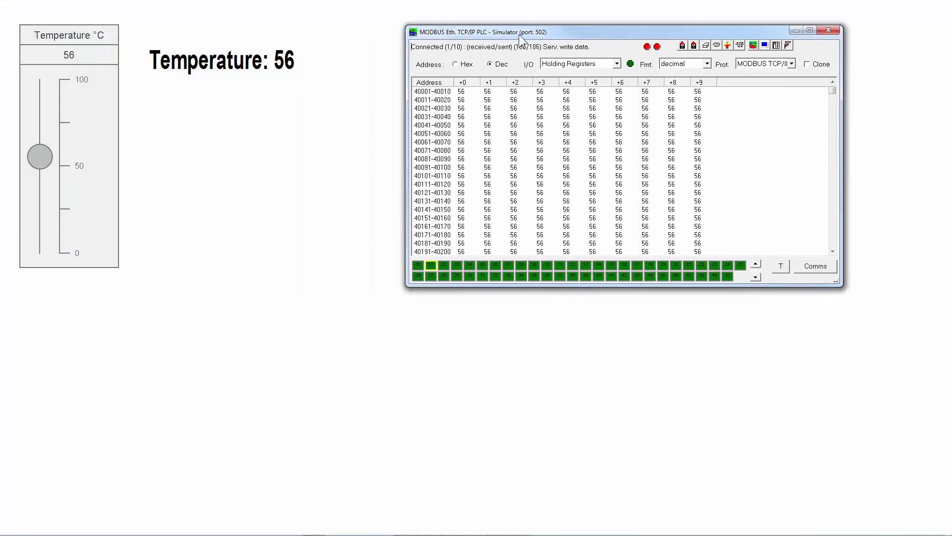
{"action": "left_click", "coordinate": [830, 31]}
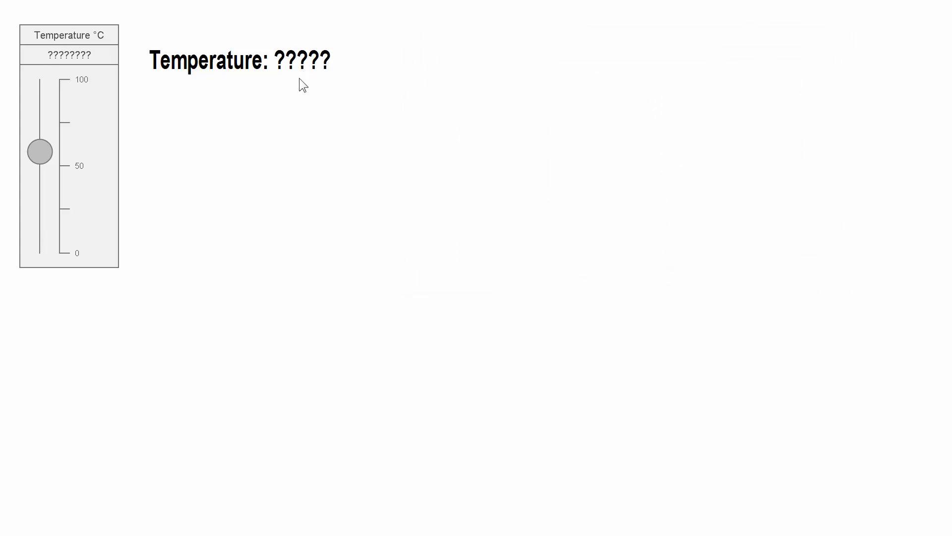
Open the project's Viewer settings to review them, then cancel without changes.
{"action": "key", "text": "alt+Tab"}
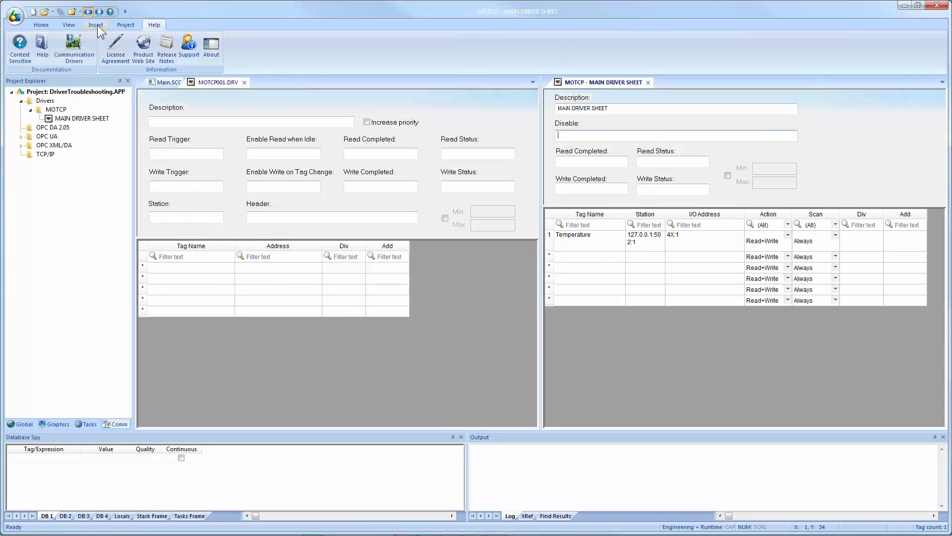
{"action": "left_click", "coordinate": [125, 25]}
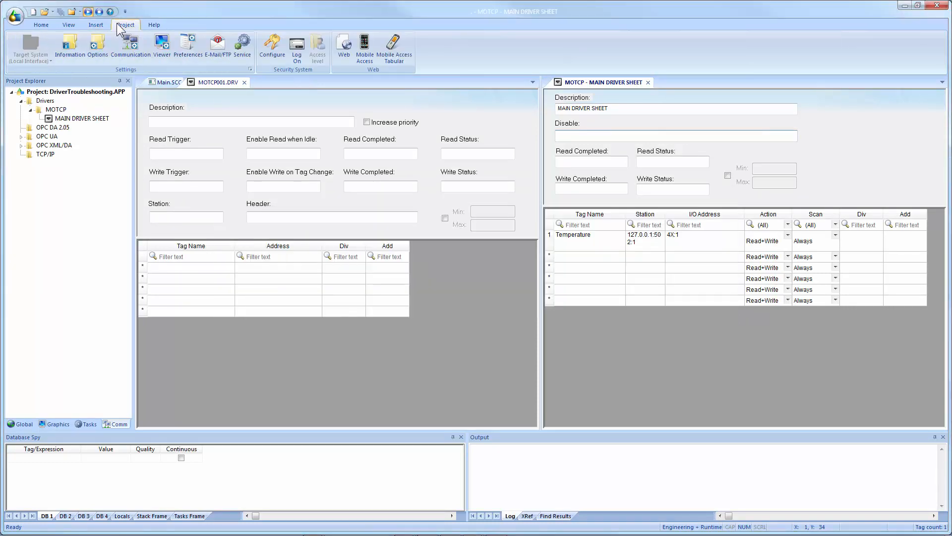
{"action": "left_click", "coordinate": [159, 50]}
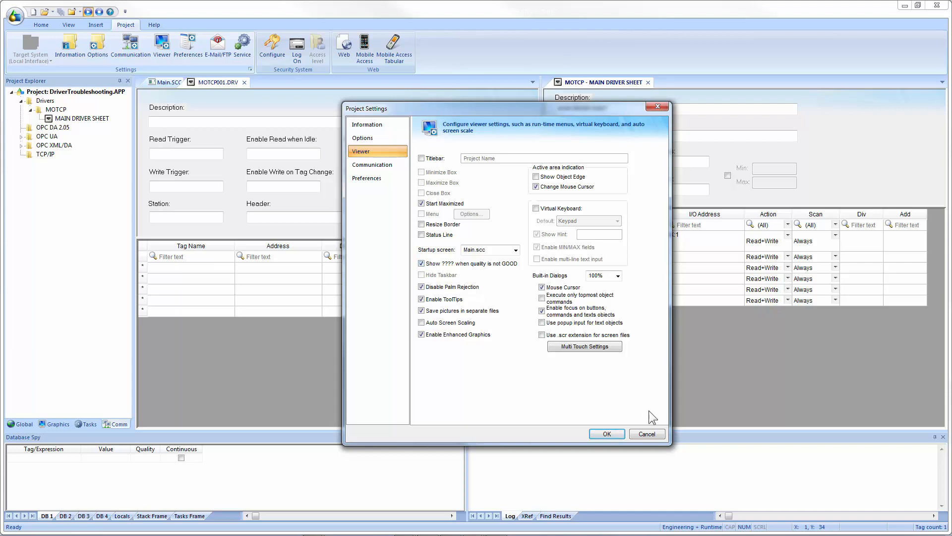
{"action": "left_click", "coordinate": [645, 433]}
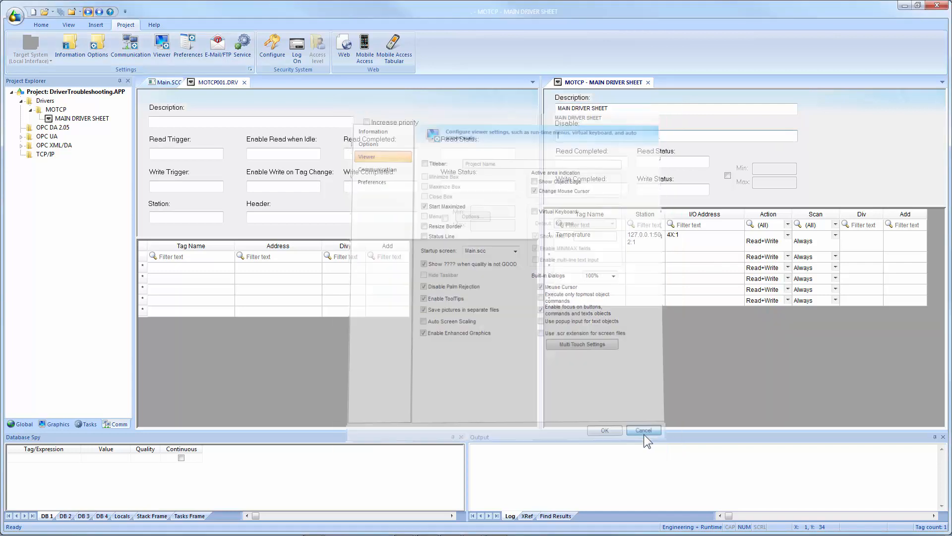
Open the Output window's log settings and enable logging of Field Read Commands.
{"action": "left_click", "coordinate": [540, 470]}
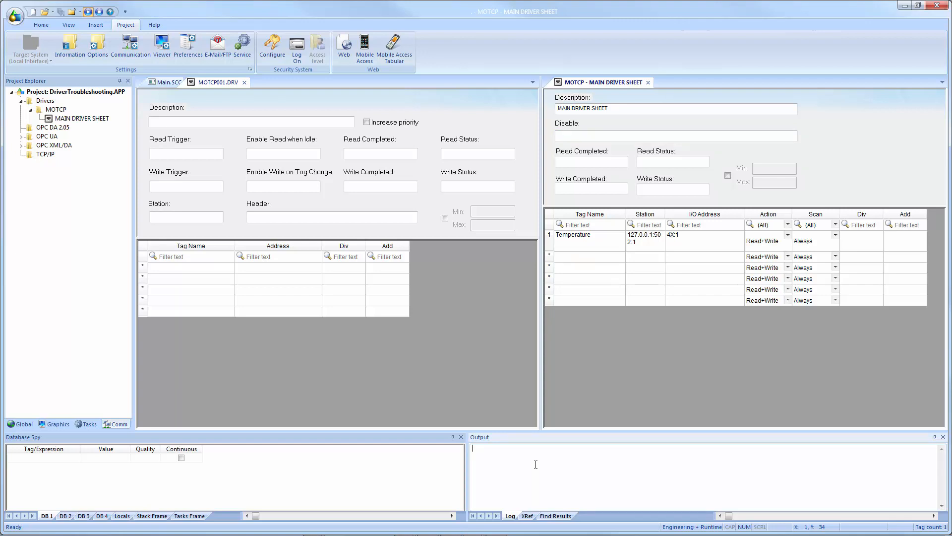
{"action": "right_click", "coordinate": [535, 464]}
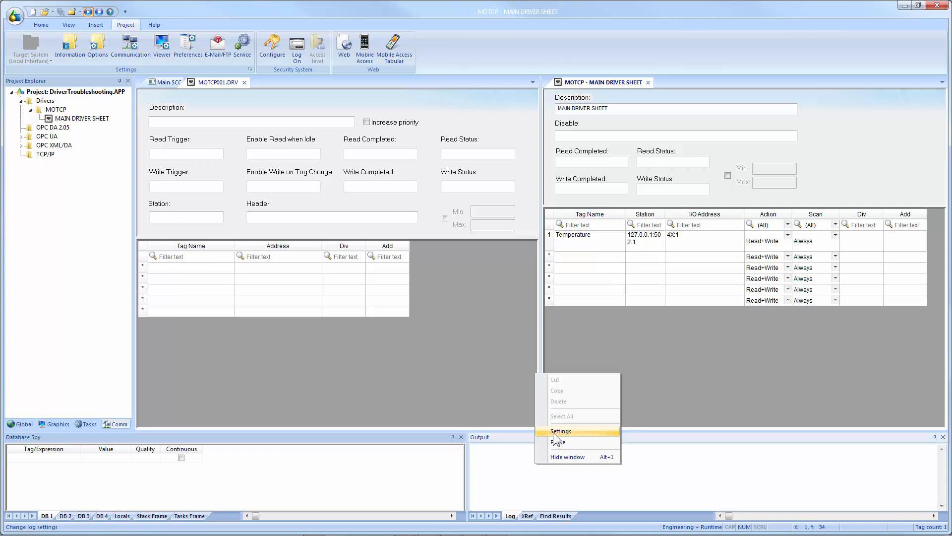
{"action": "left_click", "coordinate": [524, 461]}
{"action": "right_click", "coordinate": [523, 461]}
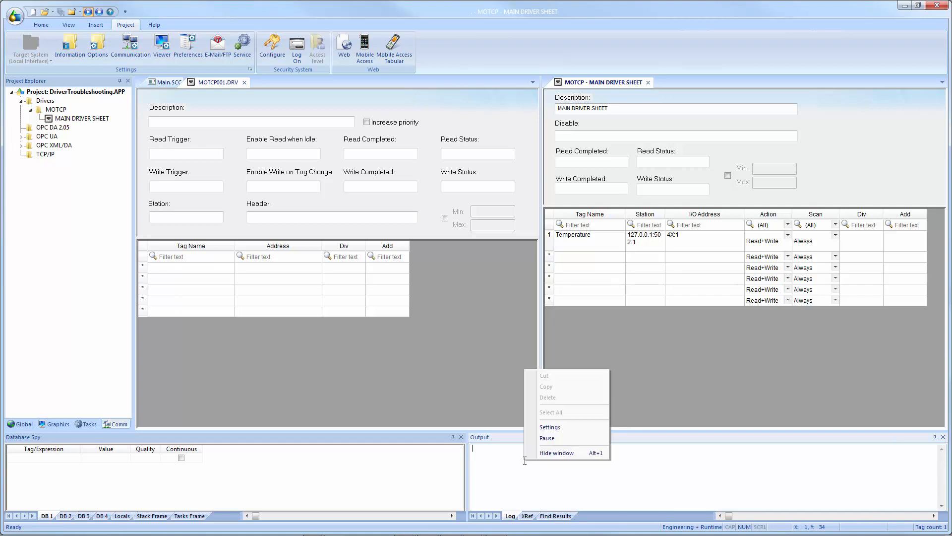
{"action": "left_click", "coordinate": [568, 428]}
{"action": "left_click", "coordinate": [428, 265]}
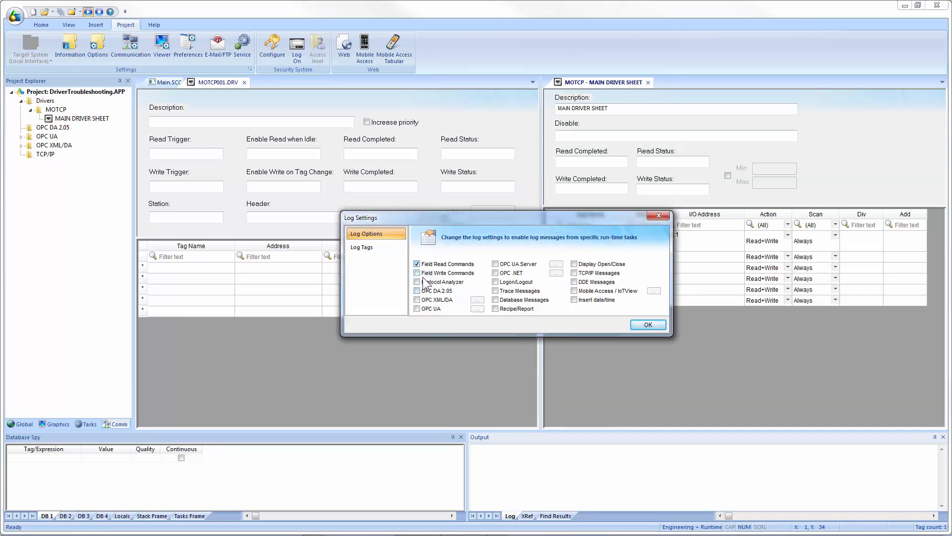
{"action": "left_click", "coordinate": [427, 274]}
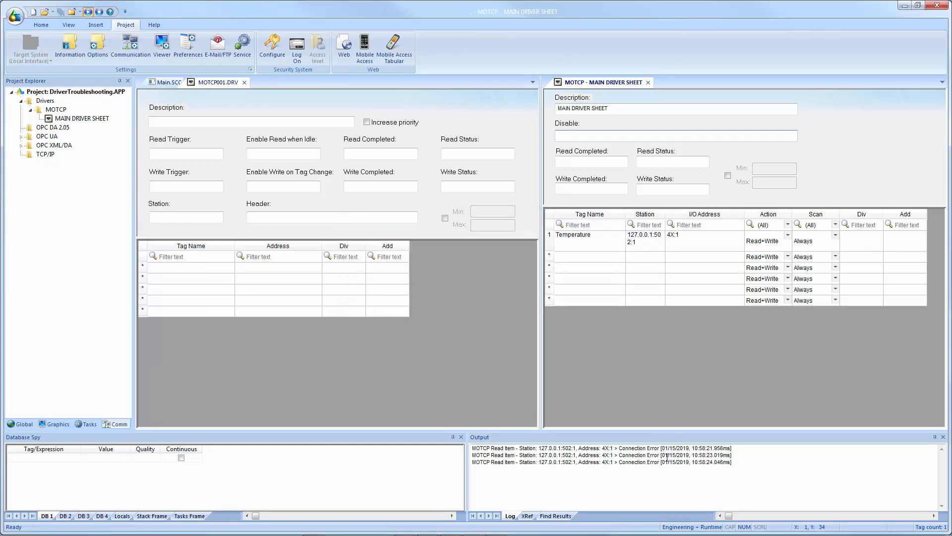
Pause the Output window's log.
{"action": "right_click", "coordinate": [755, 448]}
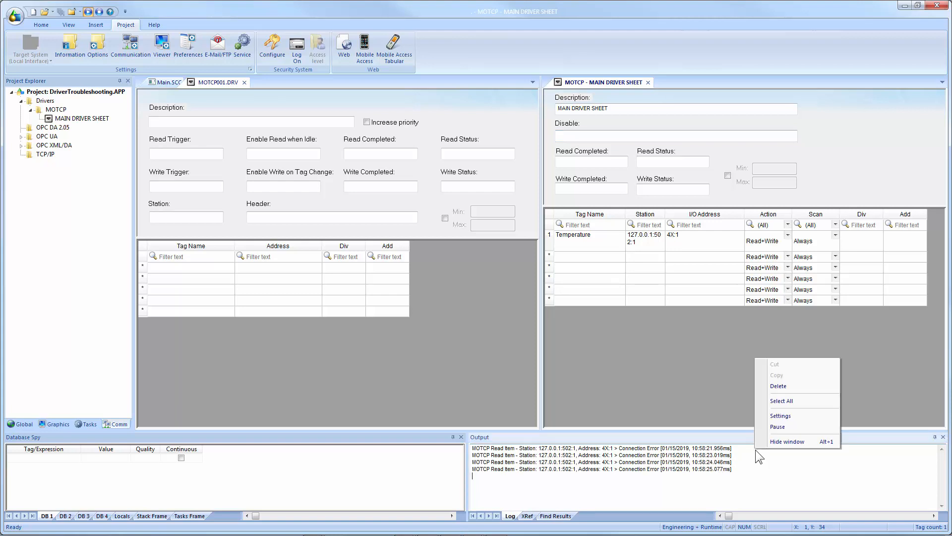
{"action": "left_click", "coordinate": [777, 427]}
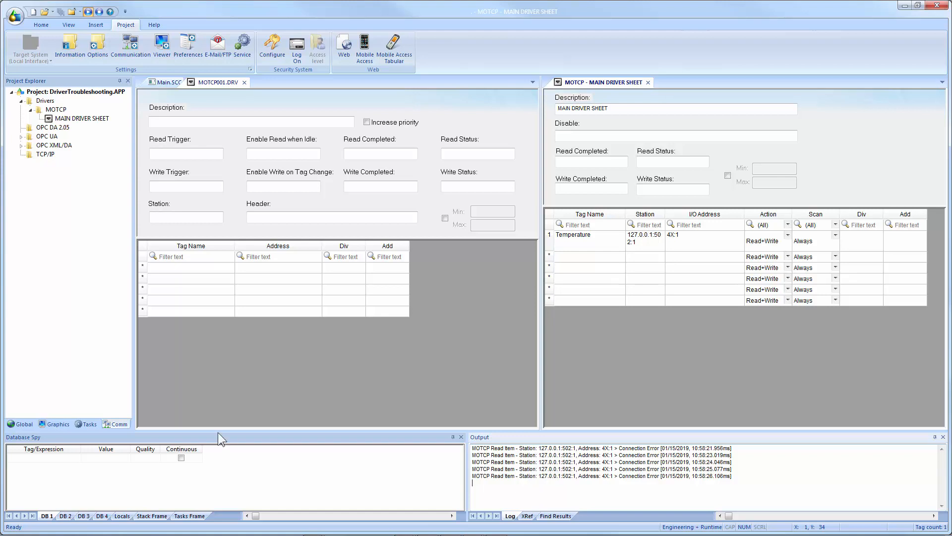
Insert the LogWin button from the system Buttons symbols onto the Main screen beside the Temperature text.
{"action": "left_click", "coordinate": [58, 425]}
{"action": "double_click", "coordinate": [38, 156]}
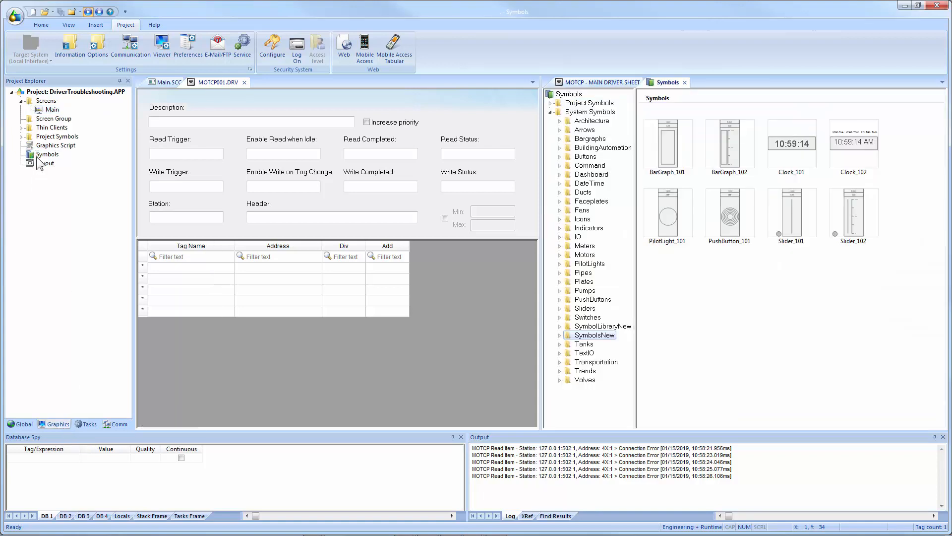
{"action": "left_click", "coordinate": [584, 157]}
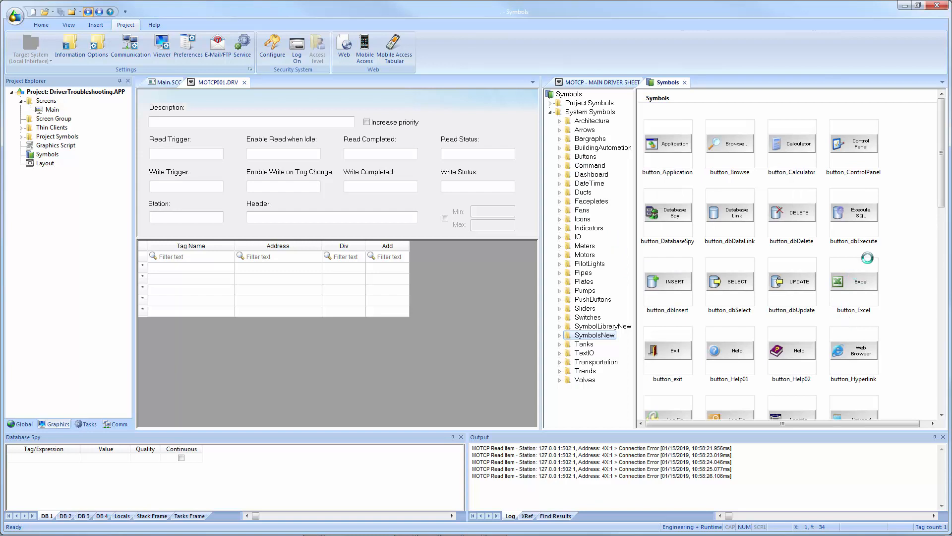
{"action": "left_click_drag", "start_coordinate": [946, 196], "coordinate": [948, 227]}
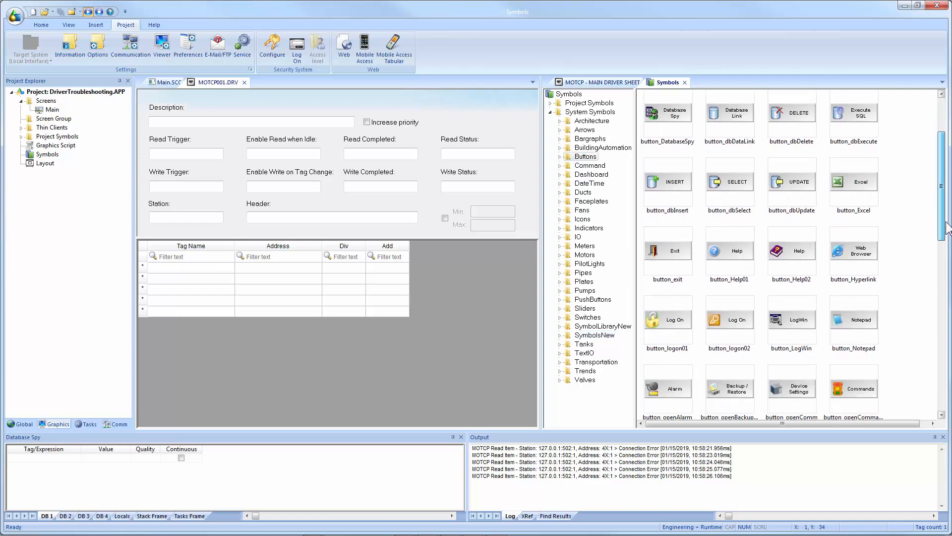
{"action": "double_click", "coordinate": [795, 322]}
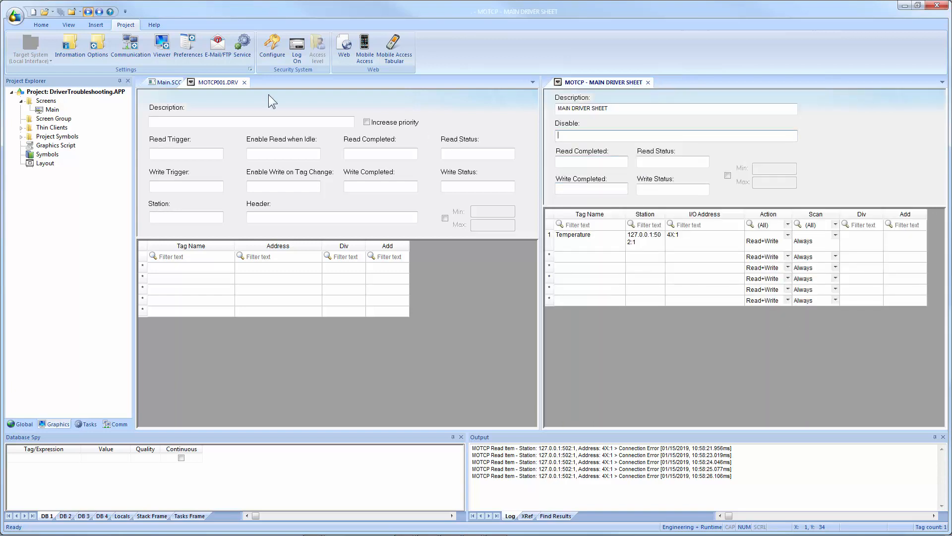
{"action": "left_click", "coordinate": [173, 82]}
{"action": "left_click", "coordinate": [353, 104]}
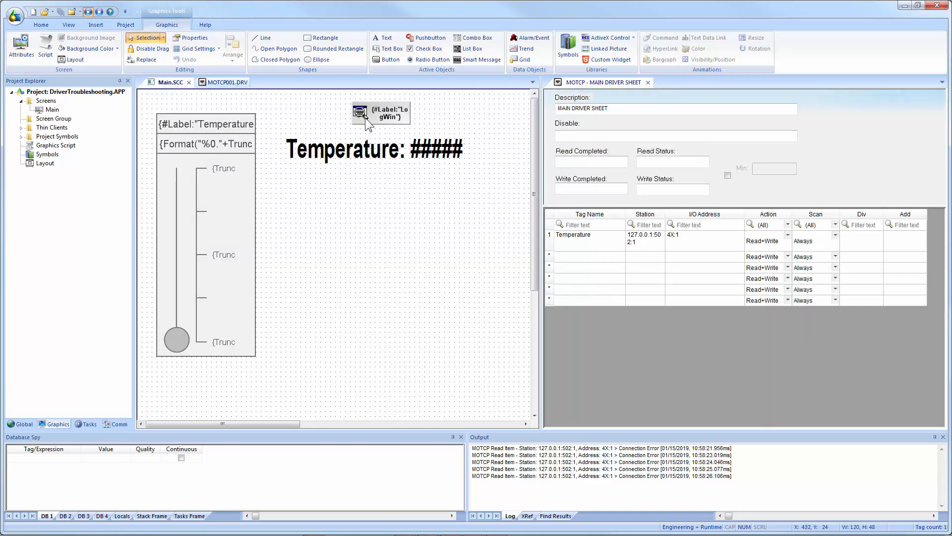
{"action": "left_click", "coordinate": [380, 114]}
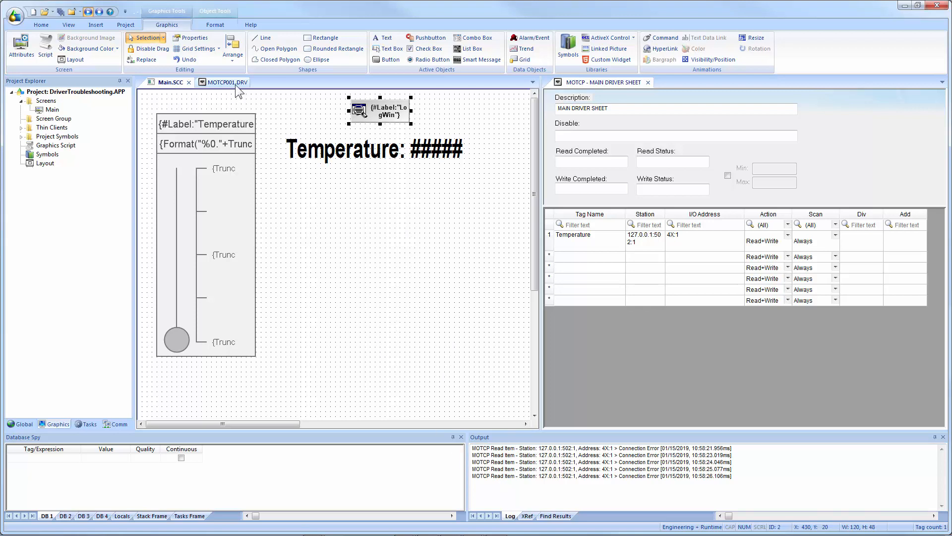
Close the MOTCP001.DRV worksheet and the MOTCP MAIN DRIVER SHEET.
{"action": "left_click", "coordinate": [231, 83]}
{"action": "left_click", "coordinate": [245, 82]}
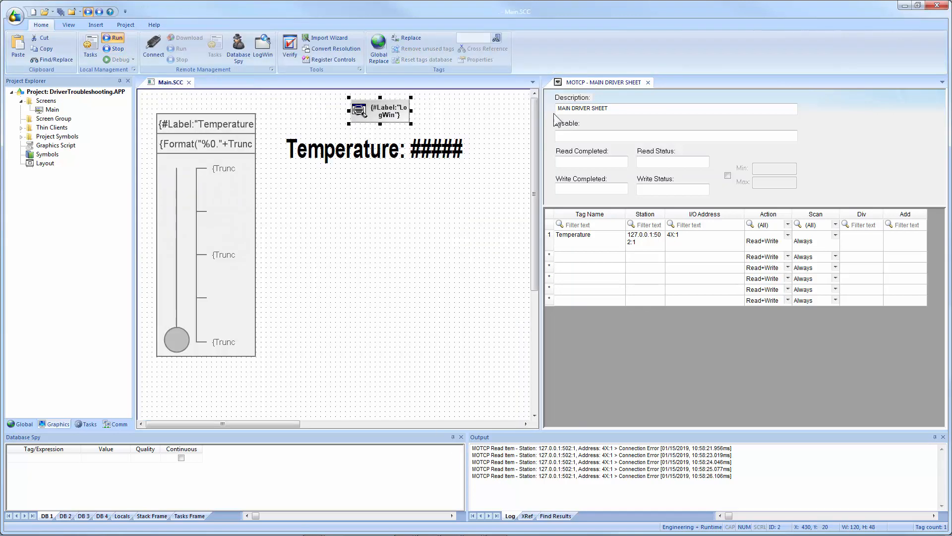
{"action": "left_click", "coordinate": [648, 82]}
{"action": "left_click", "coordinate": [468, 274]}
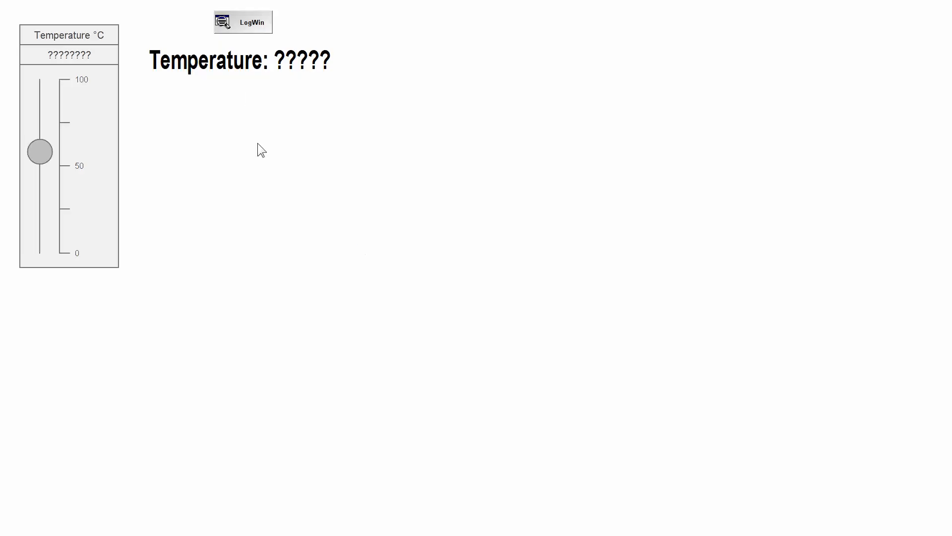
Open LogWin from the runtime screen, review its Log menu options, and close the LogWin window.
{"action": "left_click", "coordinate": [256, 24]}
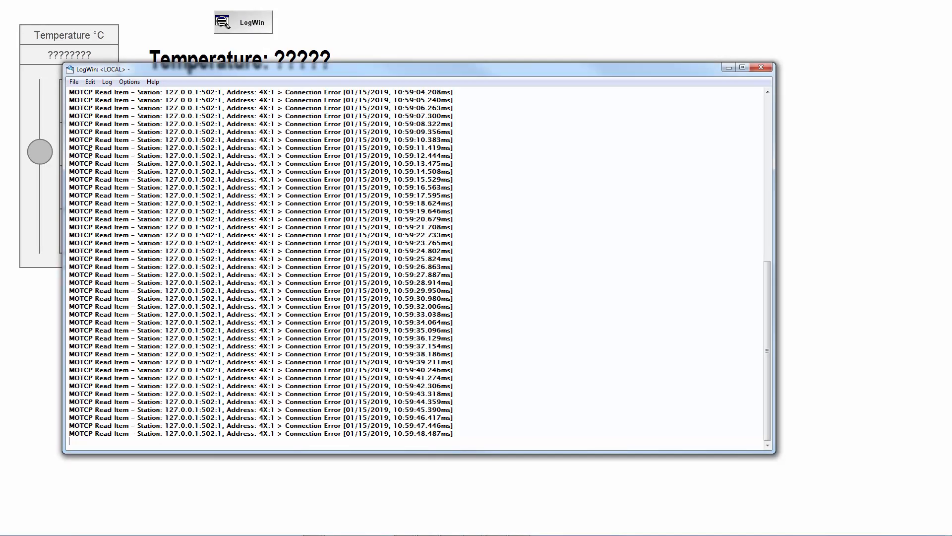
{"action": "left_click", "coordinate": [128, 82]}
{"action": "mouse_move", "coordinate": [107, 83]}
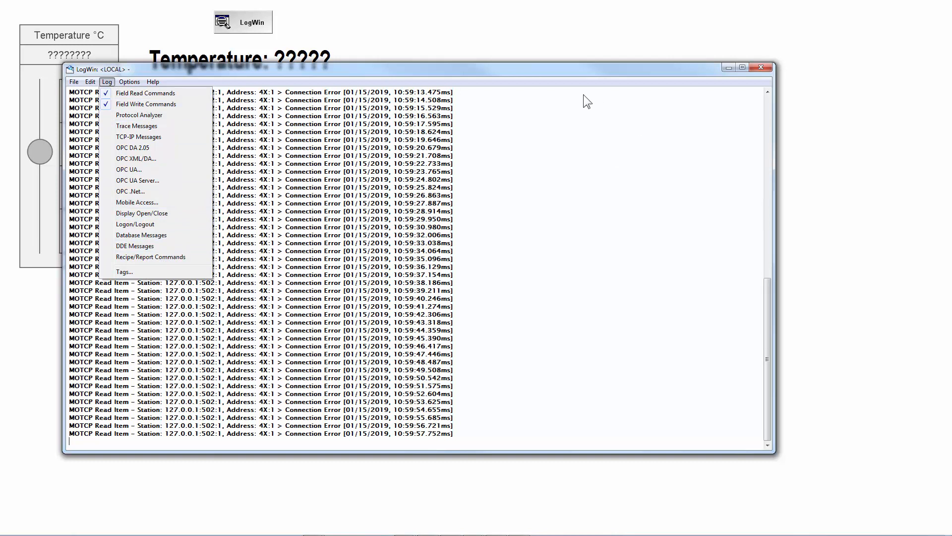
{"action": "left_click", "coordinate": [762, 69]}
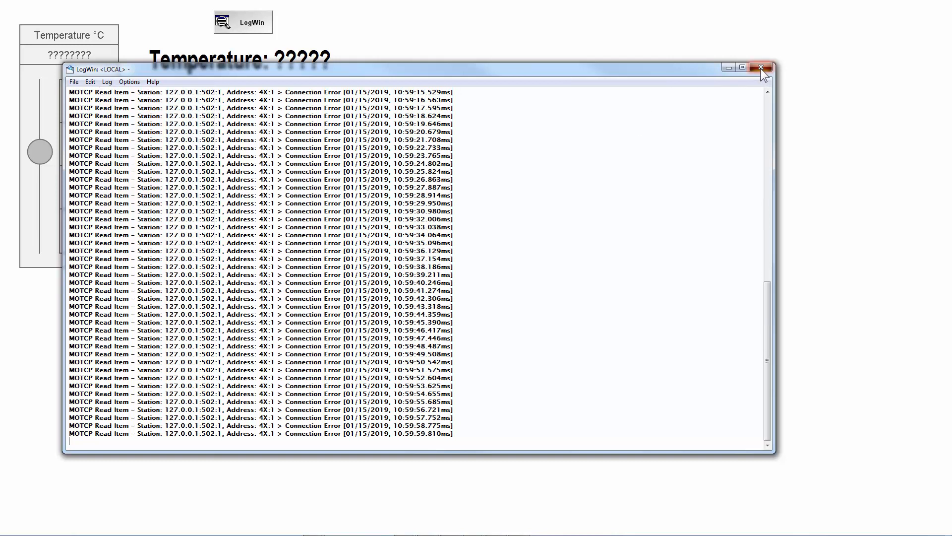
{"action": "left_click", "coordinate": [762, 71]}
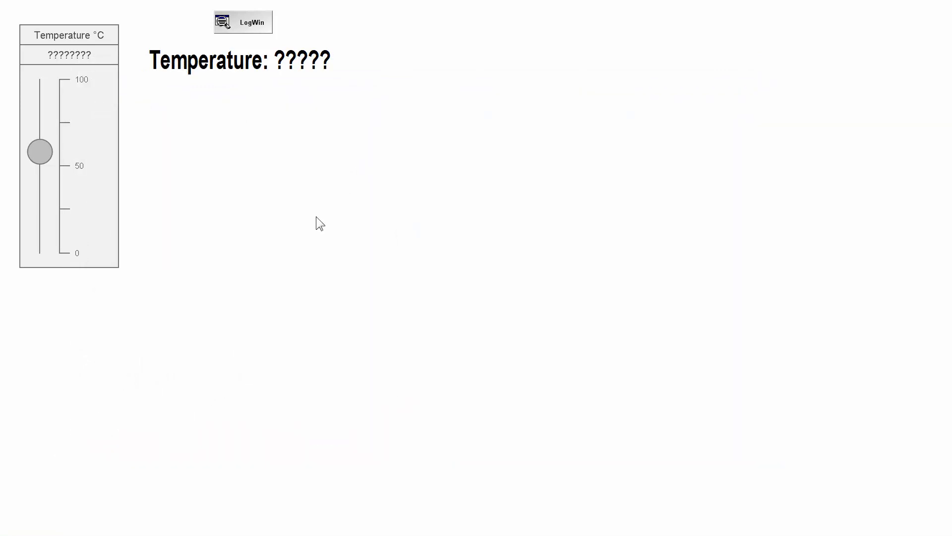
Switch back to the development environment and try opening the remote LogWin, cancelling the host prompt.
{"action": "key", "text": "alt+Tab"}
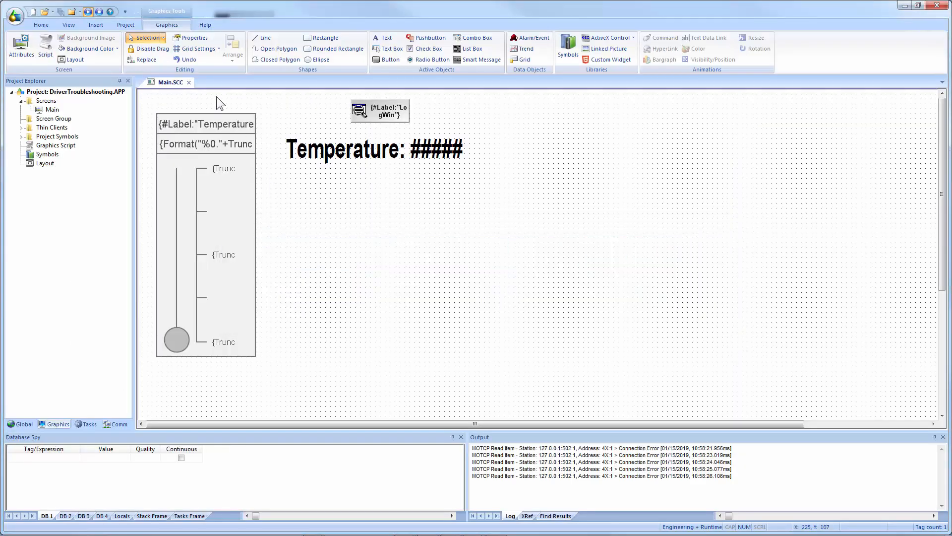
{"action": "left_click", "coordinate": [43, 26]}
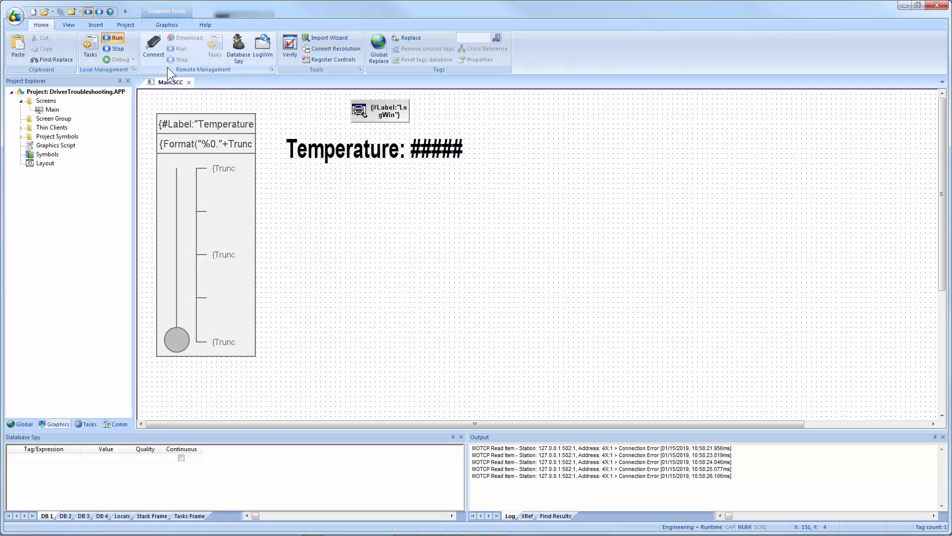
{"action": "left_click", "coordinate": [261, 56]}
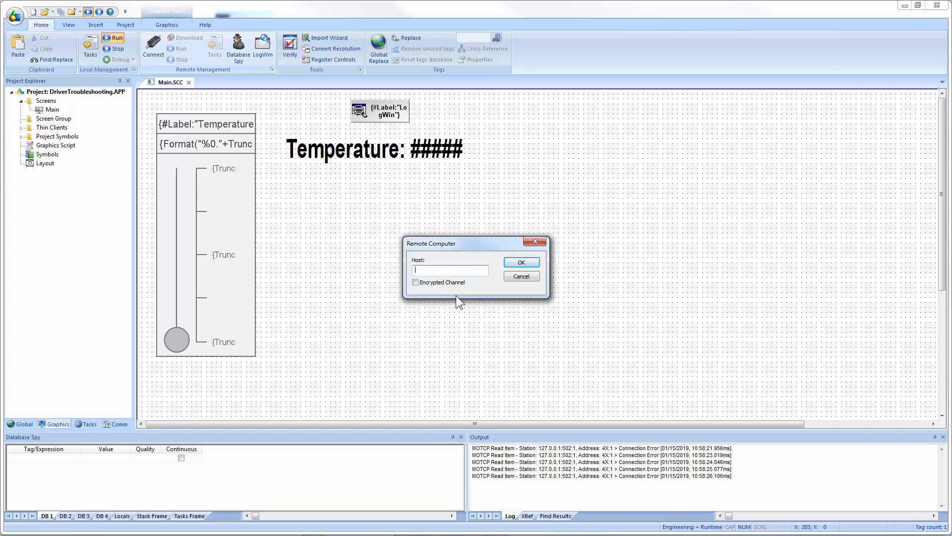
{"action": "left_click", "coordinate": [516, 277]}
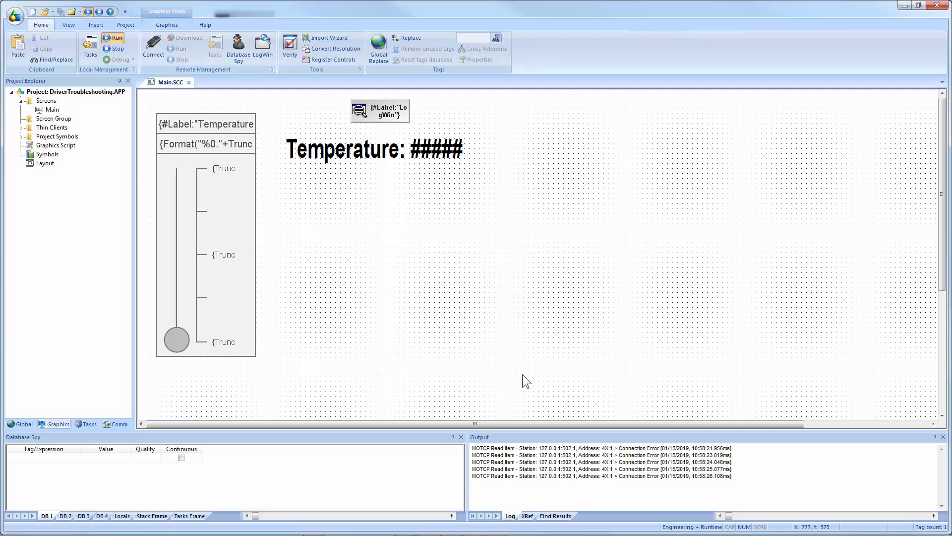
Add the Temperature tag to the Database Spy and inspect its value and quality columns.
{"action": "double_click", "coordinate": [35, 457]}
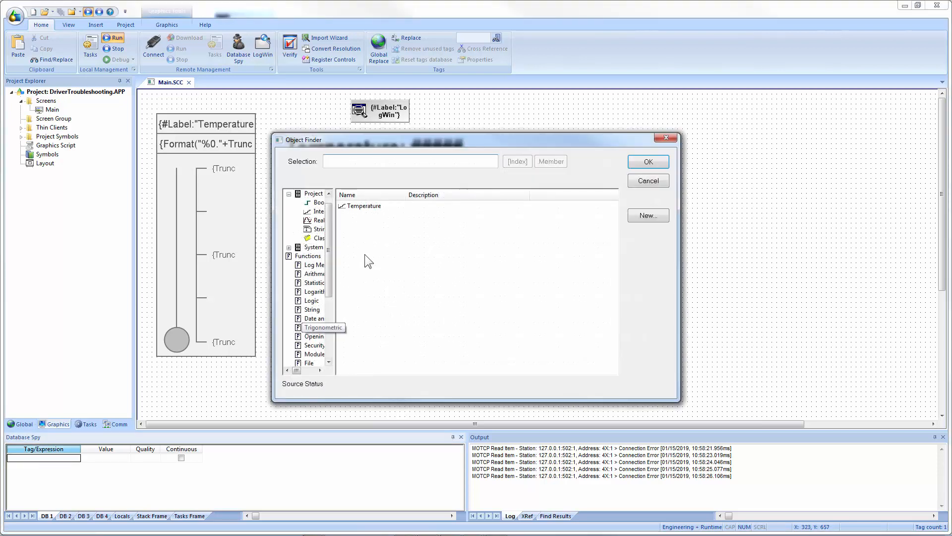
{"action": "left_click", "coordinate": [365, 206]}
{"action": "left_click", "coordinate": [648, 164]}
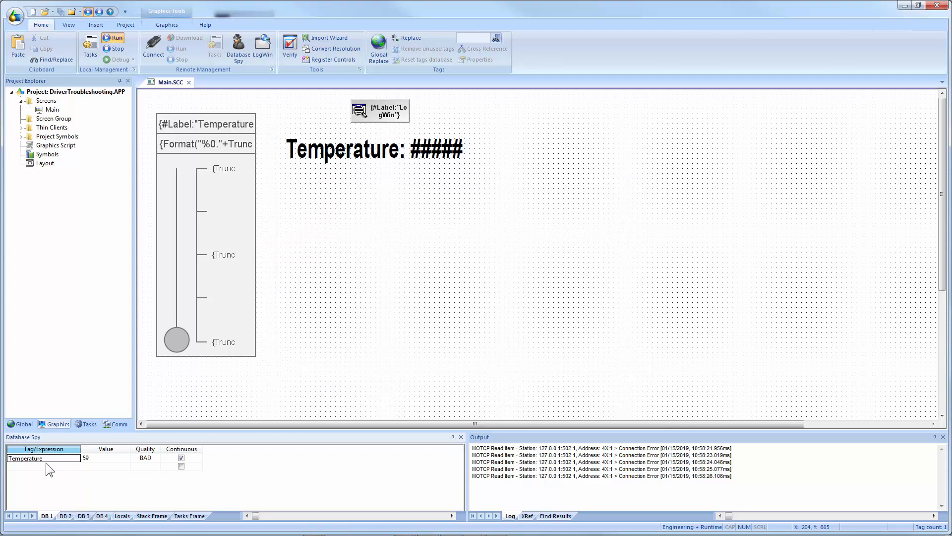
{"action": "left_click", "coordinate": [144, 460]}
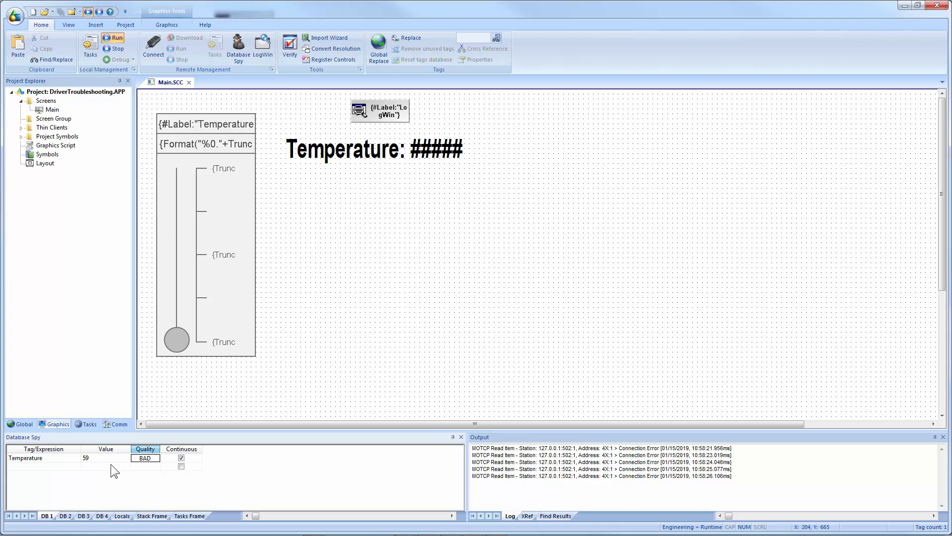
{"action": "left_click", "coordinate": [40, 456]}
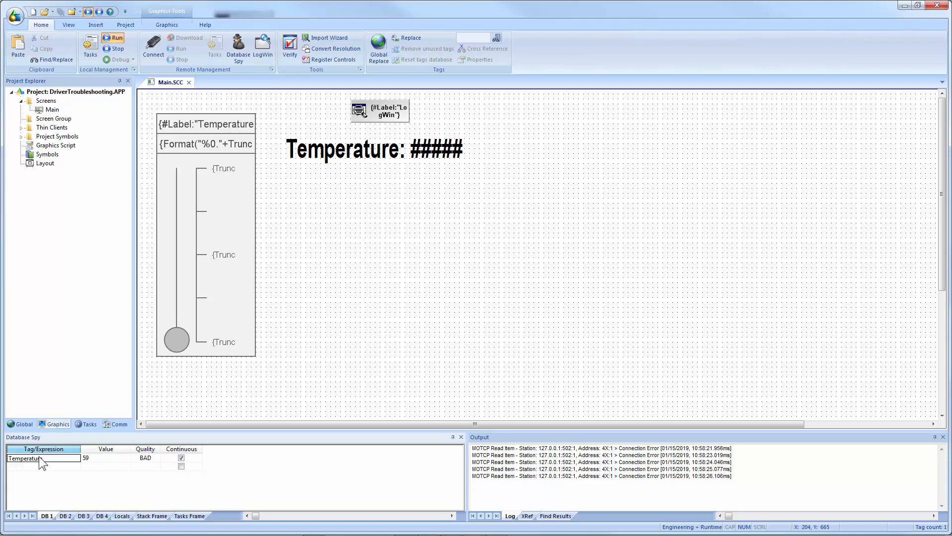
{"action": "left_click", "coordinate": [144, 458]}
{"action": "left_click", "coordinate": [41, 462]}
{"action": "left_click", "coordinate": [145, 459]}
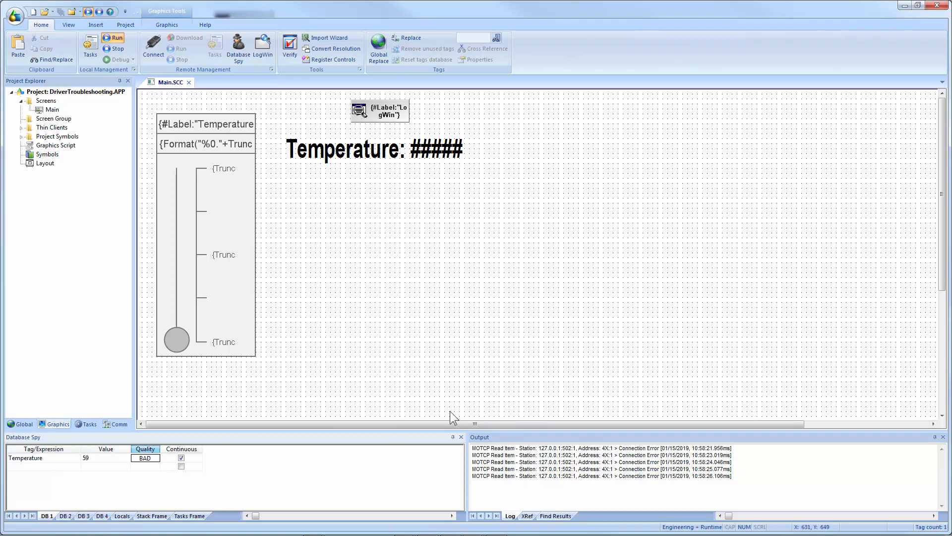
Consult the Technical Reference's description of the tag Quality property, then minimize it.
{"action": "key", "text": "alt+Tab"}
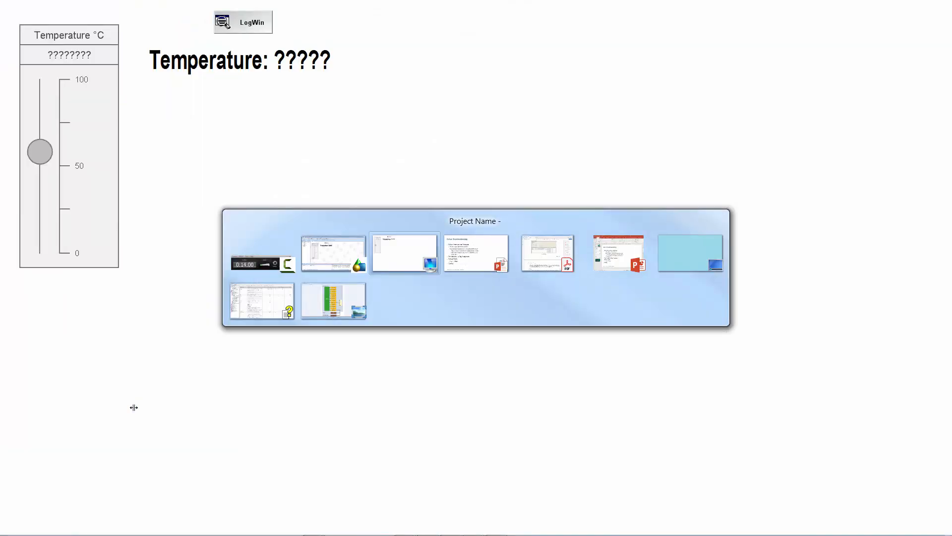
{"action": "key", "text": "alt+Tab"}
{"action": "key", "text": "alt+Tab"}
{"action": "key", "text": "alt+Tab"}
{"action": "key", "text": "alt+Tab"}
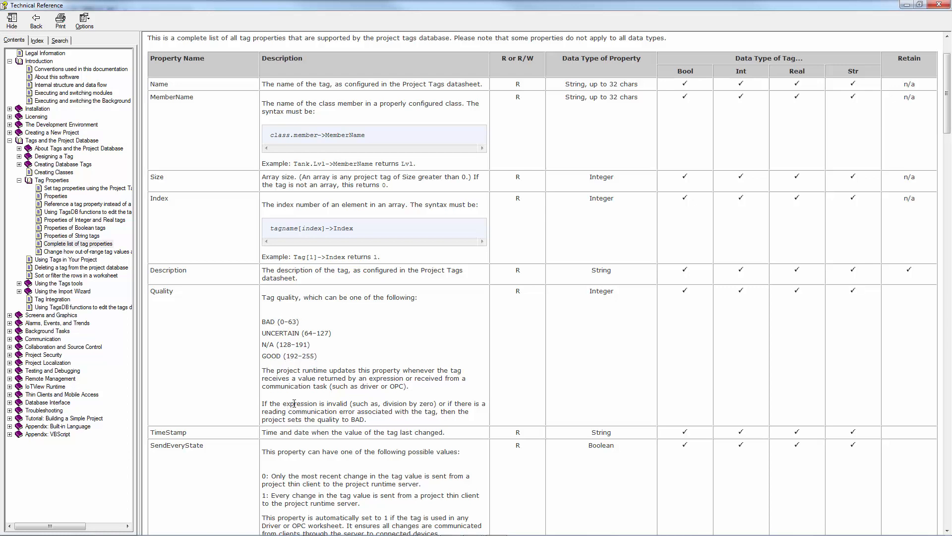
{"action": "left_click_drag", "start_coordinate": [294, 403], "coordinate": [435, 403]}
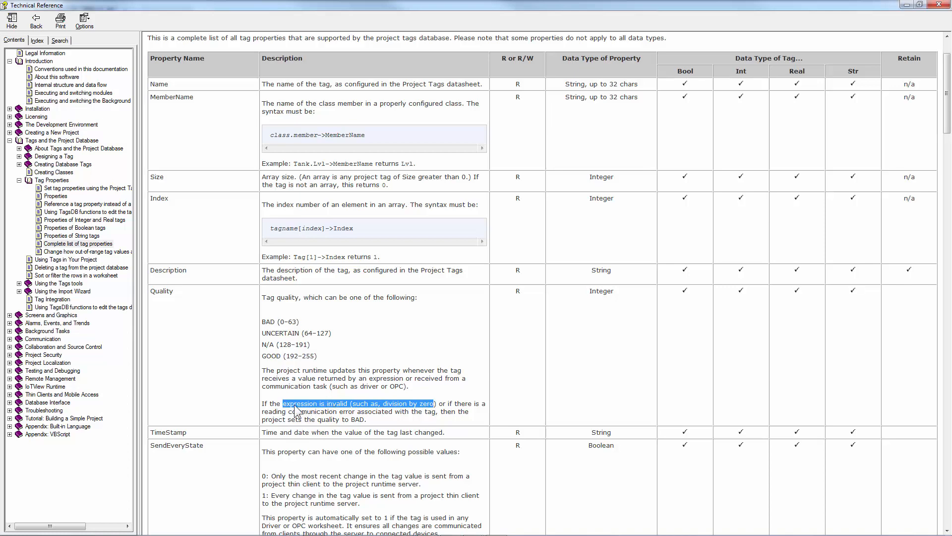
{"action": "left_click", "coordinate": [906, 5]}
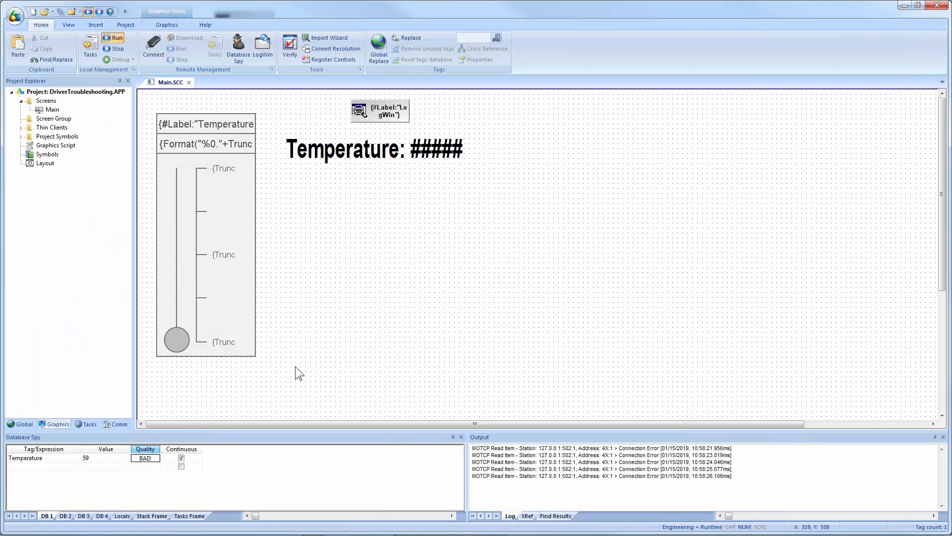
Add the expression Temperature->Quality as a new Database Spy row.
{"action": "left_click", "coordinate": [46, 467]}
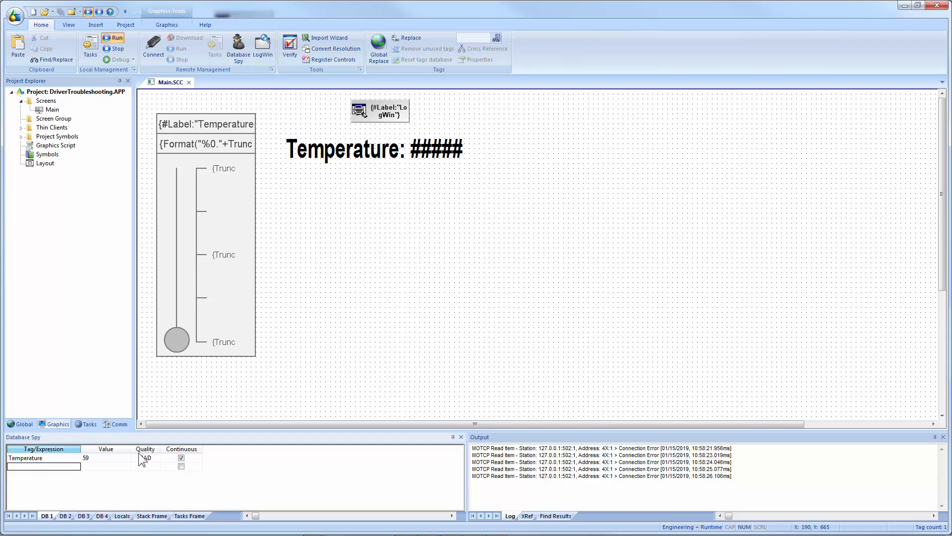
{"action": "type", "text": "Temperature->Qua"}
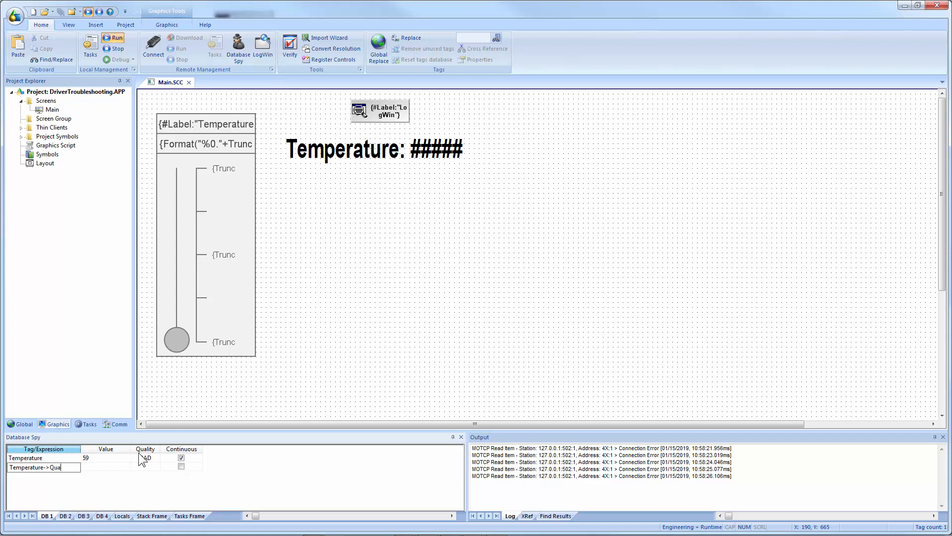
{"action": "type", "text": "lity"}
{"action": "key", "text": "Return"}
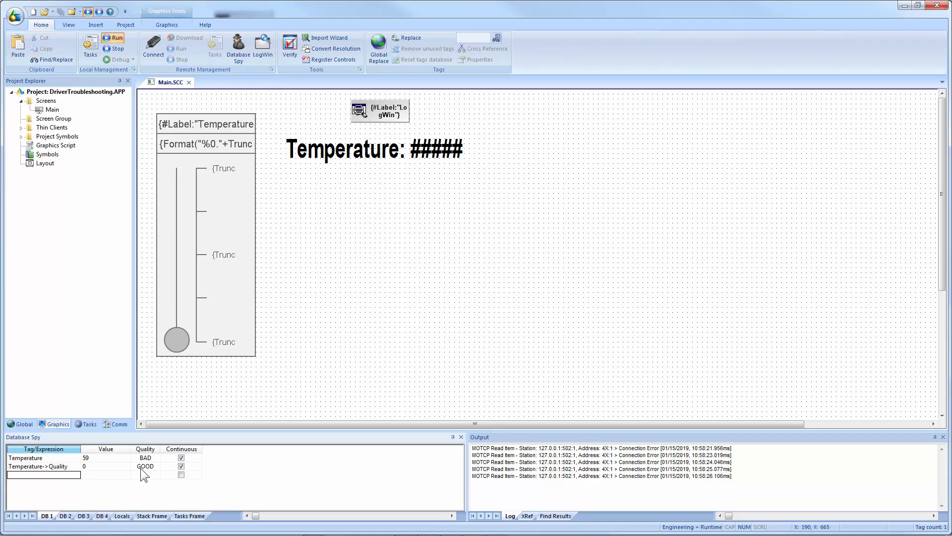
Compare the Temperature->Quality value with the Quality ranges listed in the Technical Reference, then minimize it.
{"action": "left_click", "coordinate": [139, 469]}
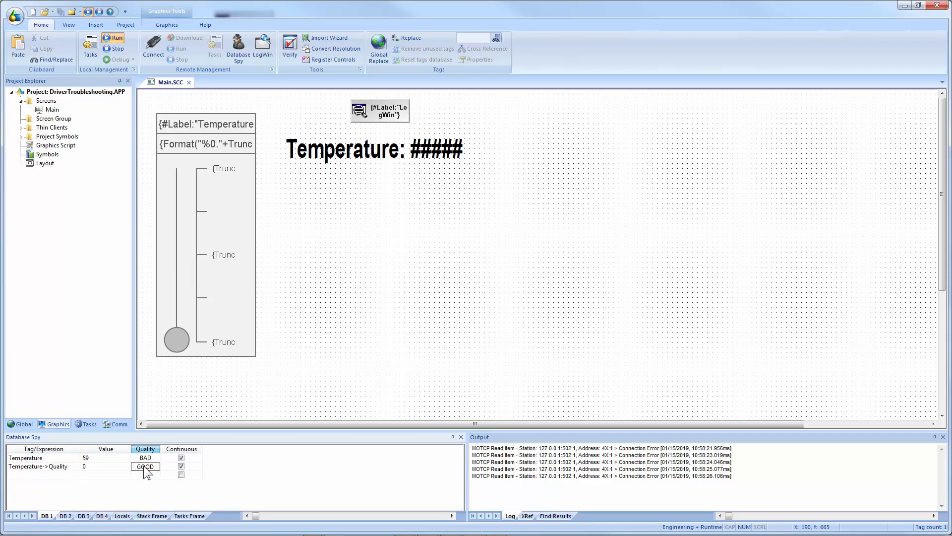
{"action": "left_click", "coordinate": [99, 467]}
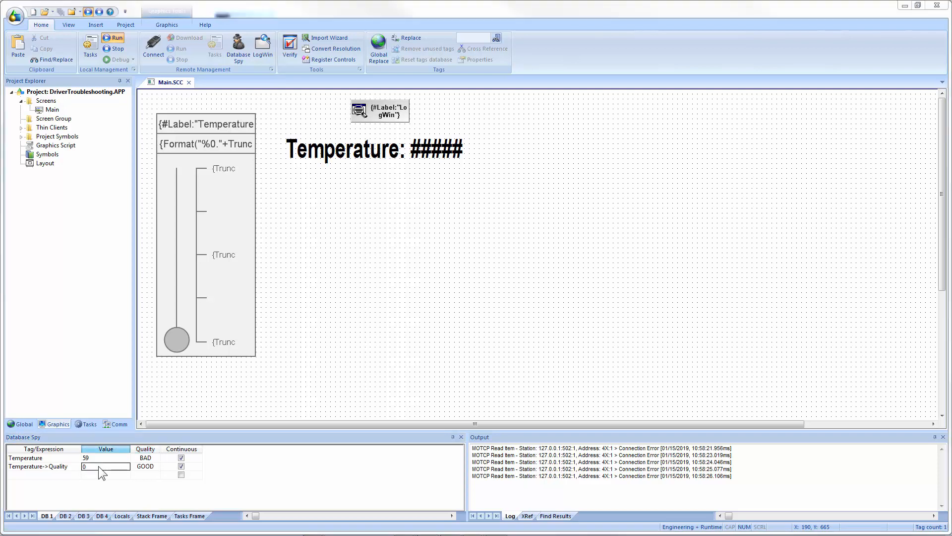
{"action": "key", "text": "alt+Tab"}
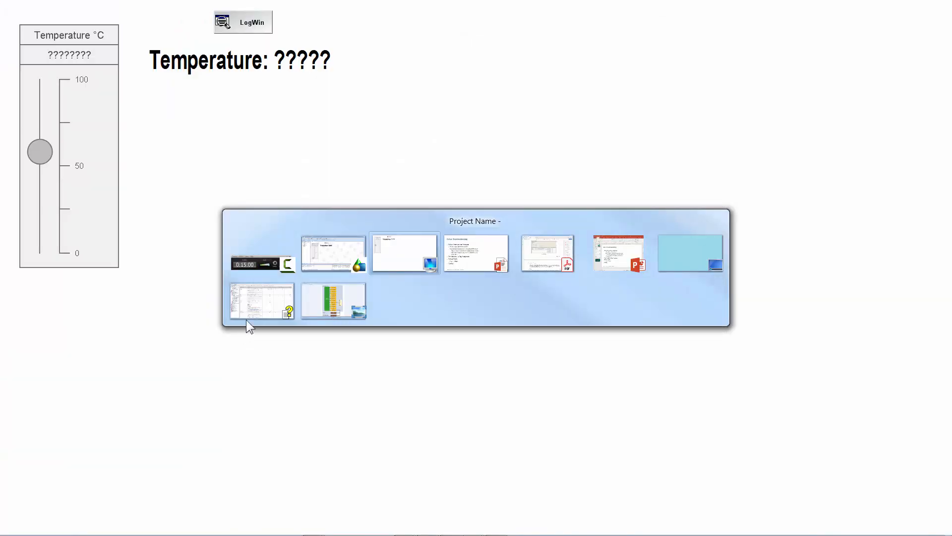
{"action": "left_click", "coordinate": [262, 308]}
{"action": "left_click", "coordinate": [295, 326]}
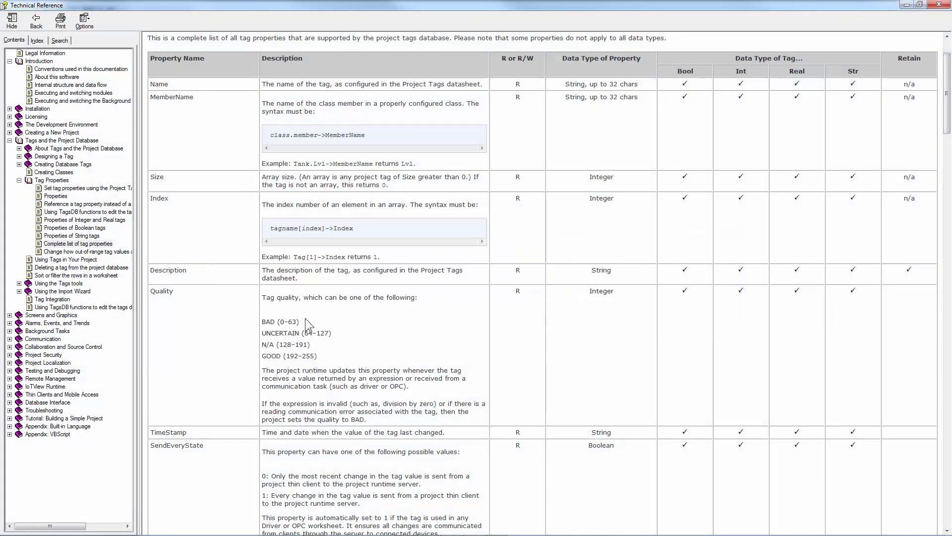
{"action": "left_click_drag", "start_coordinate": [306, 323], "coordinate": [262, 325]}
{"action": "left_click", "coordinate": [301, 320]}
{"action": "left_click", "coordinate": [906, 5]}
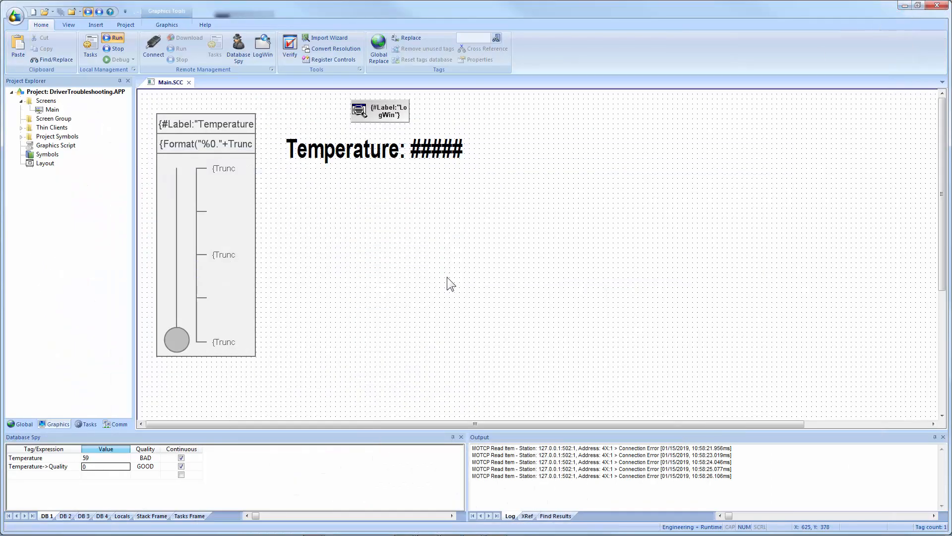
{"action": "left_click", "coordinate": [95, 467]}
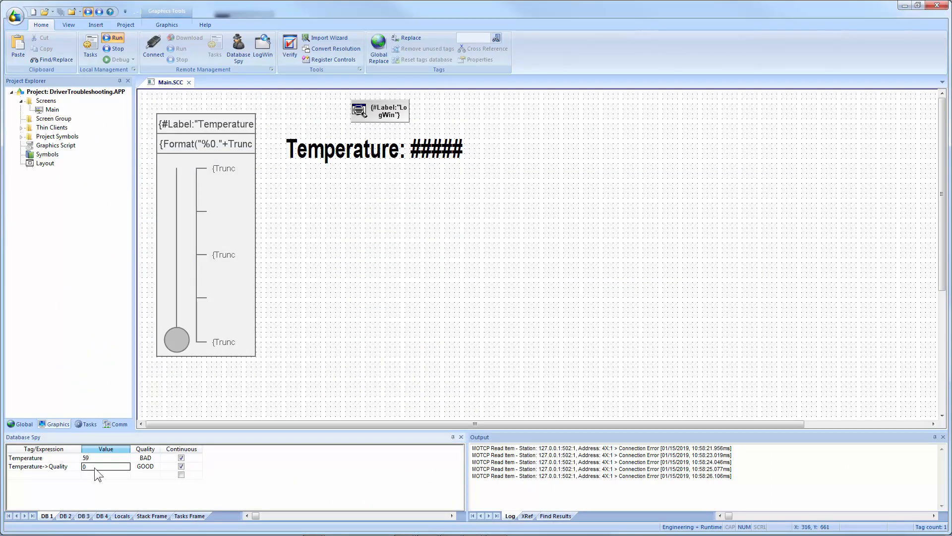
{"action": "left_click", "coordinate": [378, 320]}
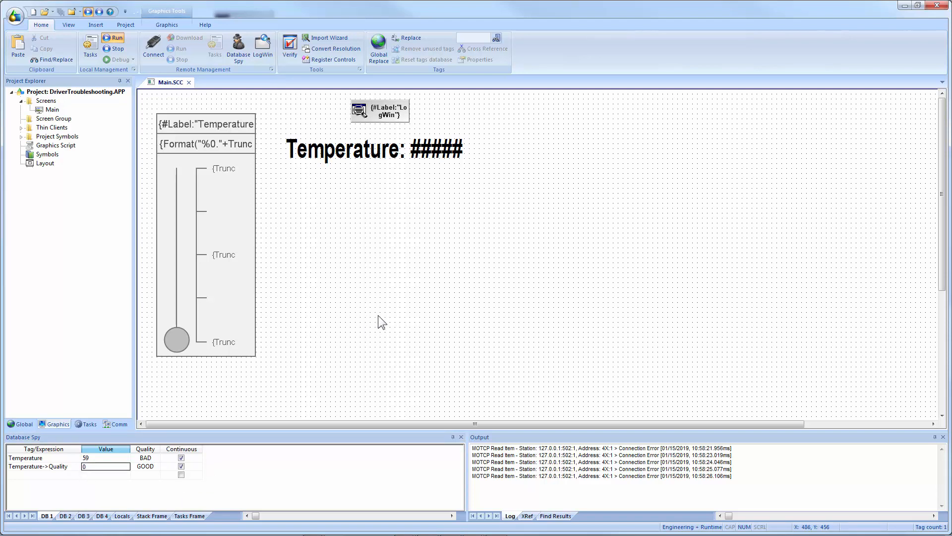
Open the MOTCP driver manual and read its Troubleshooting table of error codes and their descriptions.
{"action": "key", "text": "alt+Tab"}
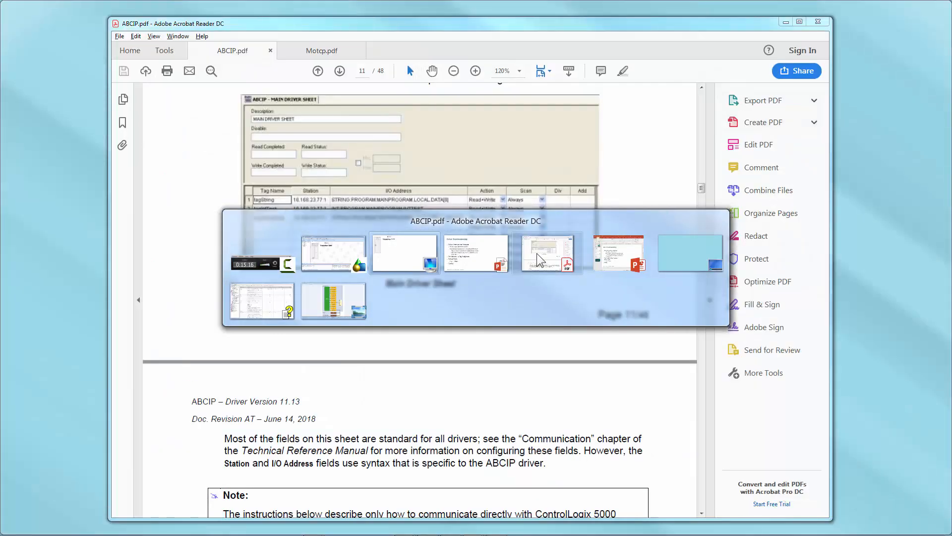
{"action": "left_click", "coordinate": [537, 253]}
{"action": "left_click", "coordinate": [333, 52]}
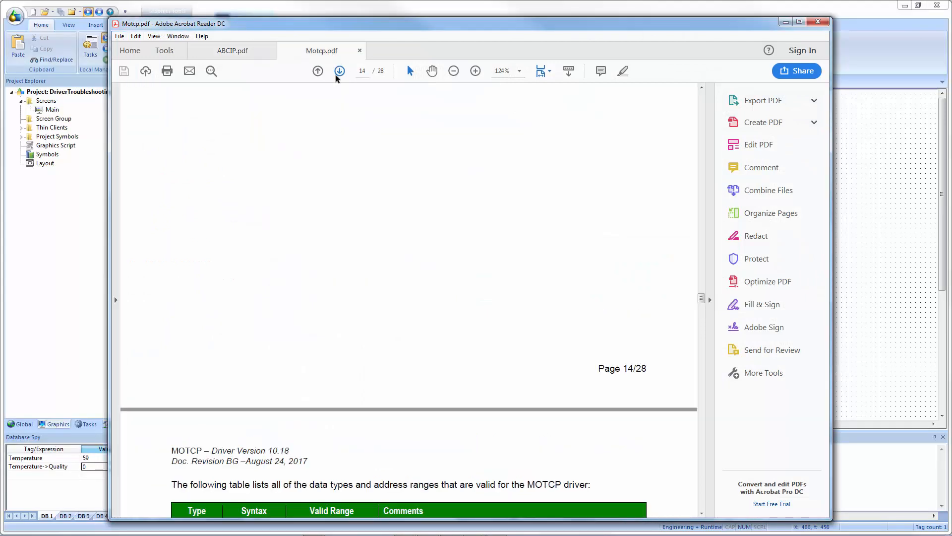
{"action": "scroll", "coordinate": [332, 211], "scroll_direction": "down", "scroll_amount": 2}
{"action": "scroll", "coordinate": [332, 211], "scroll_direction": "down", "scroll_amount": 3}
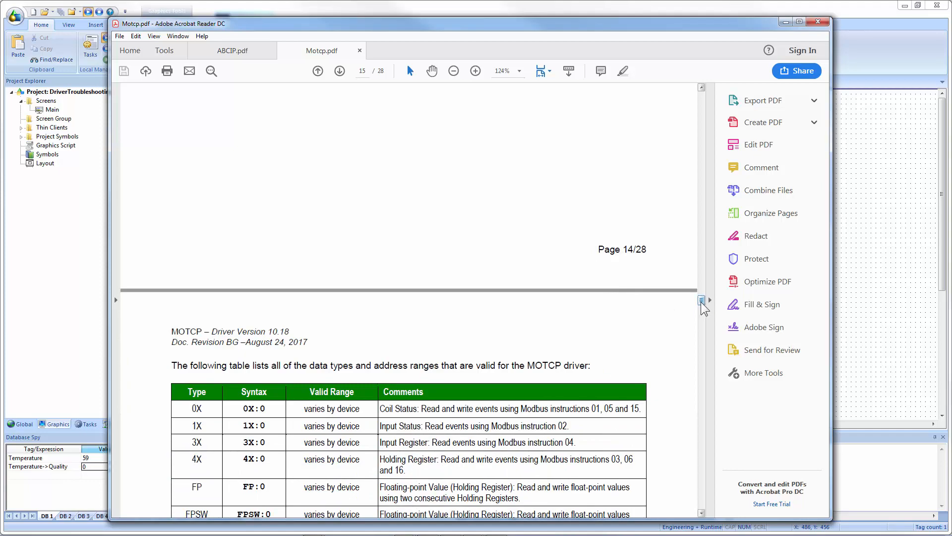
{"action": "left_click_drag", "start_coordinate": [702, 301], "coordinate": [708, 431]}
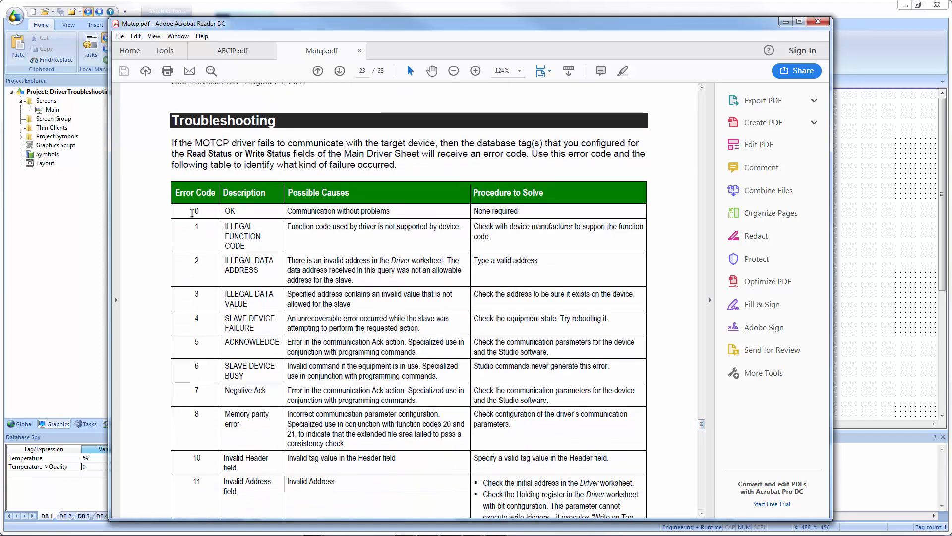
{"action": "left_click_drag", "start_coordinate": [193, 213], "coordinate": [196, 212]}
{"action": "left_click", "coordinate": [201, 214]}
{"action": "left_click", "coordinate": [290, 212]}
{"action": "left_click_drag", "start_coordinate": [291, 212], "coordinate": [390, 212]}
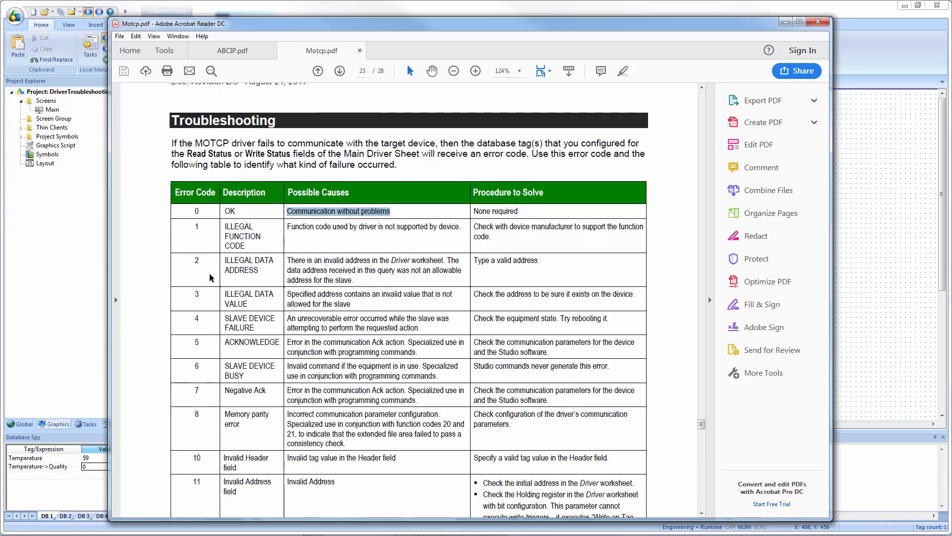
{"action": "scroll", "coordinate": [211, 275], "scroll_direction": "down", "scroll_amount": 2}
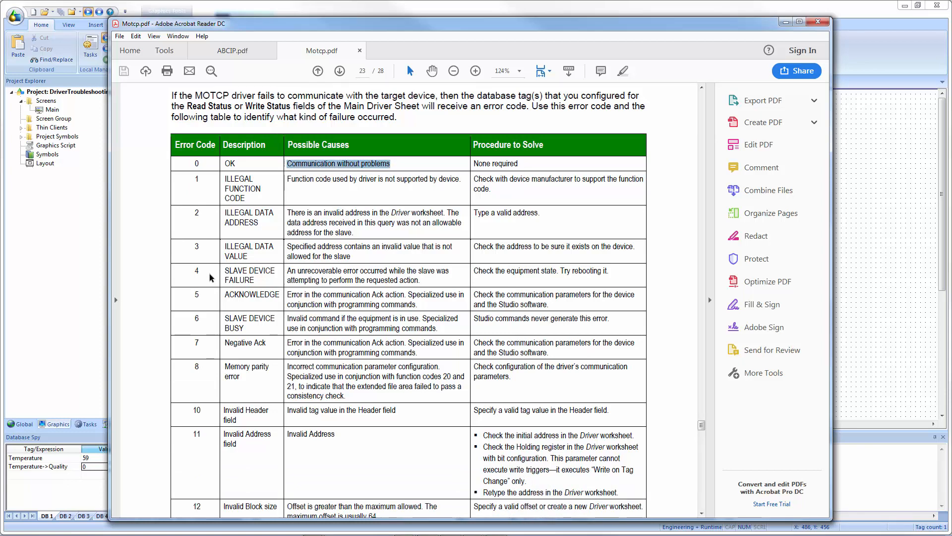
{"action": "scroll", "coordinate": [209, 272], "scroll_direction": "down", "scroll_amount": 10}
{"action": "scroll", "coordinate": [209, 274], "scroll_direction": "down", "scroll_amount": 12}
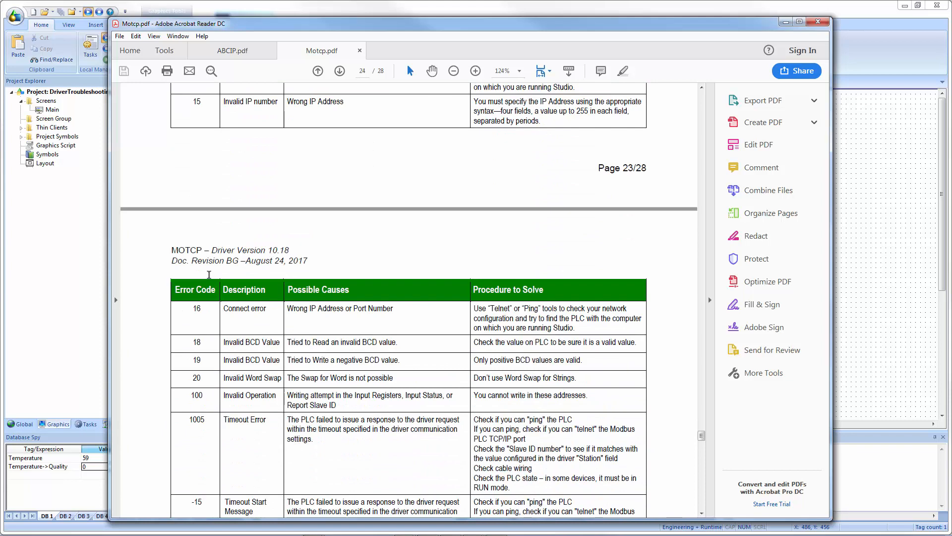
{"action": "scroll", "coordinate": [209, 274], "scroll_direction": "up", "scroll_amount": 1}
{"action": "scroll", "coordinate": [253, 329], "scroll_direction": "up", "scroll_amount": 11}
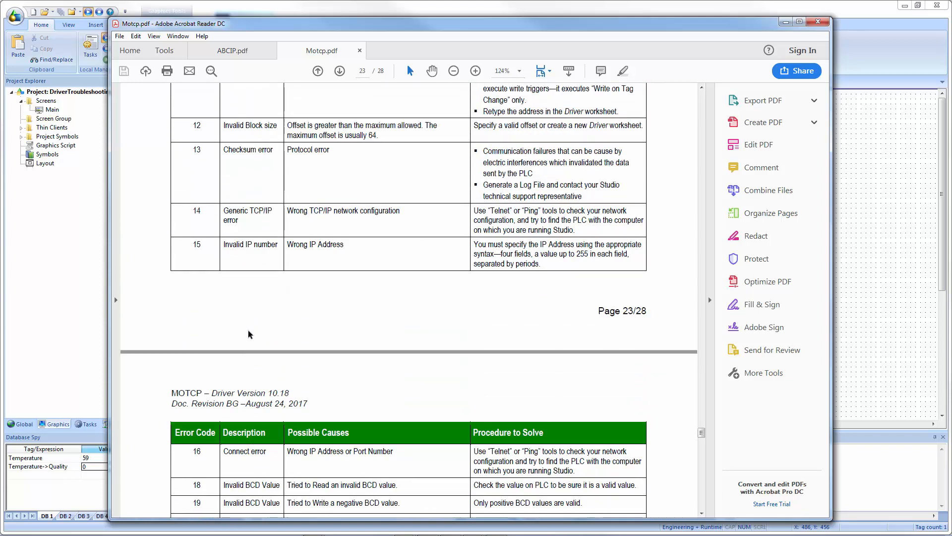
Switch to the running application and launch the mod_RSsim Modbus simulator, dismissing its licence notice.
{"action": "key", "text": "alt+Tab"}
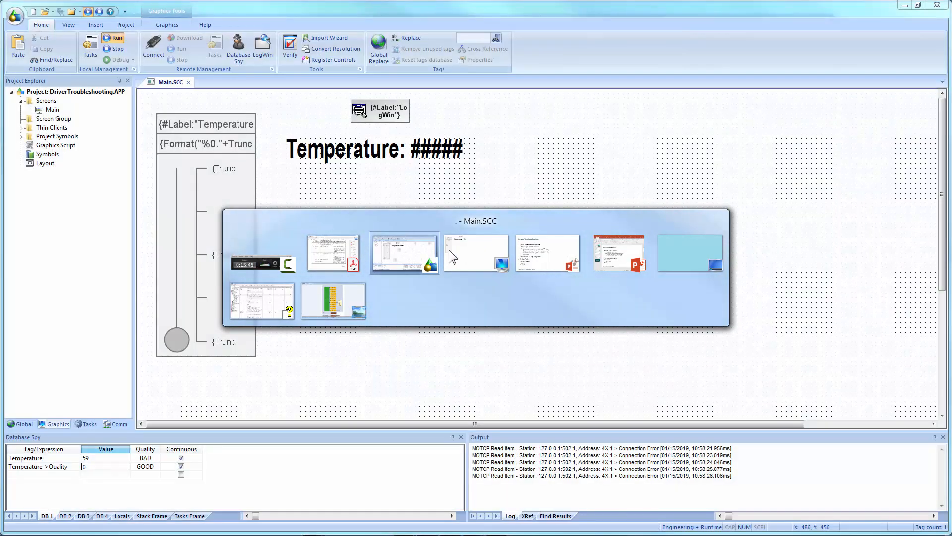
{"action": "left_click", "coordinate": [450, 252]}
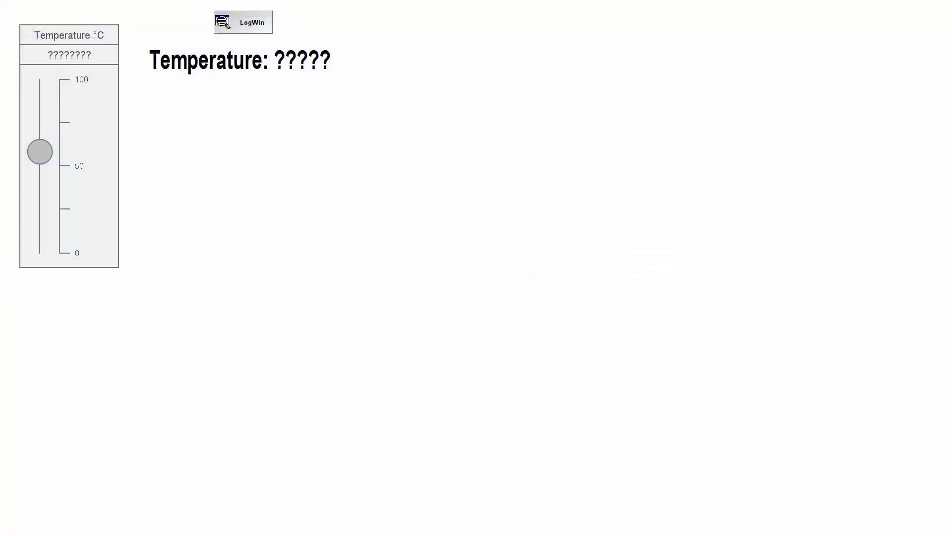
{"action": "left_click", "coordinate": [5, 532]}
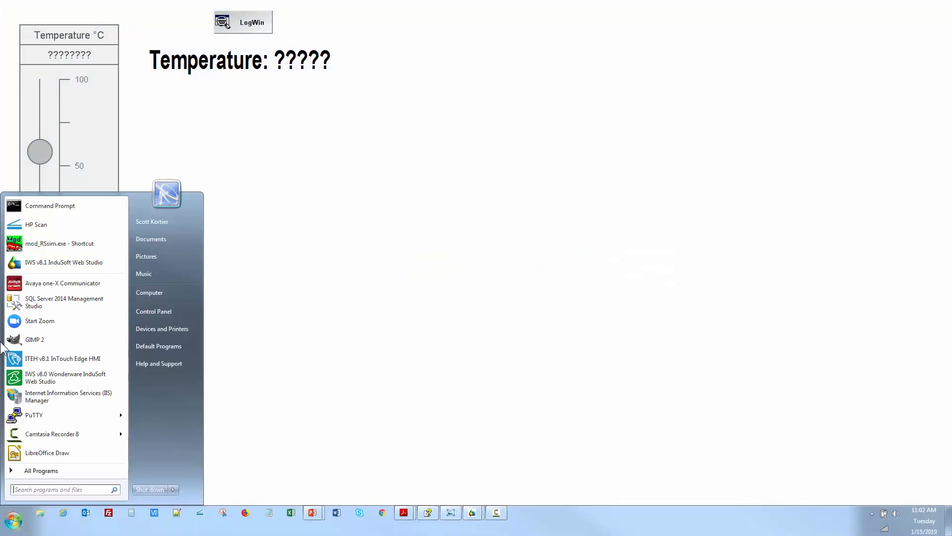
{"action": "left_click", "coordinate": [30, 262]}
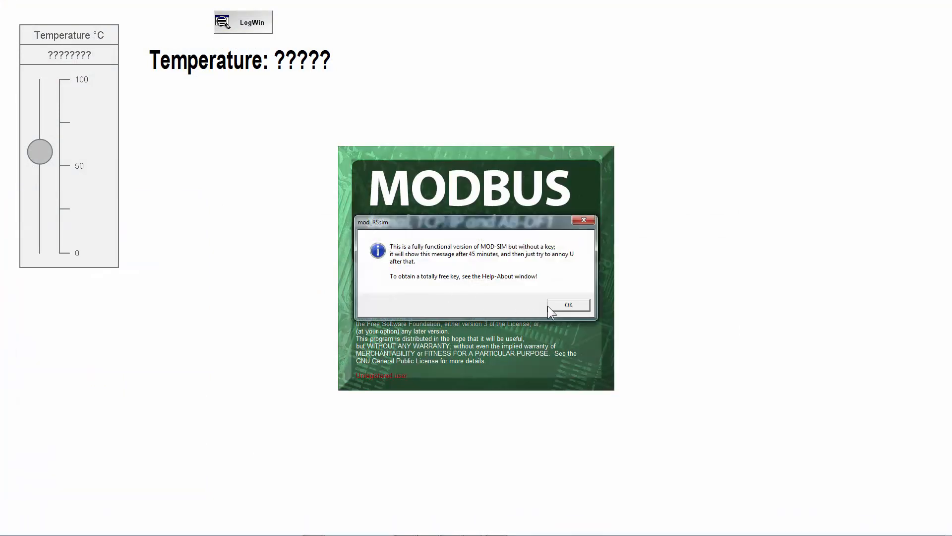
{"action": "left_click", "coordinate": [566, 305]}
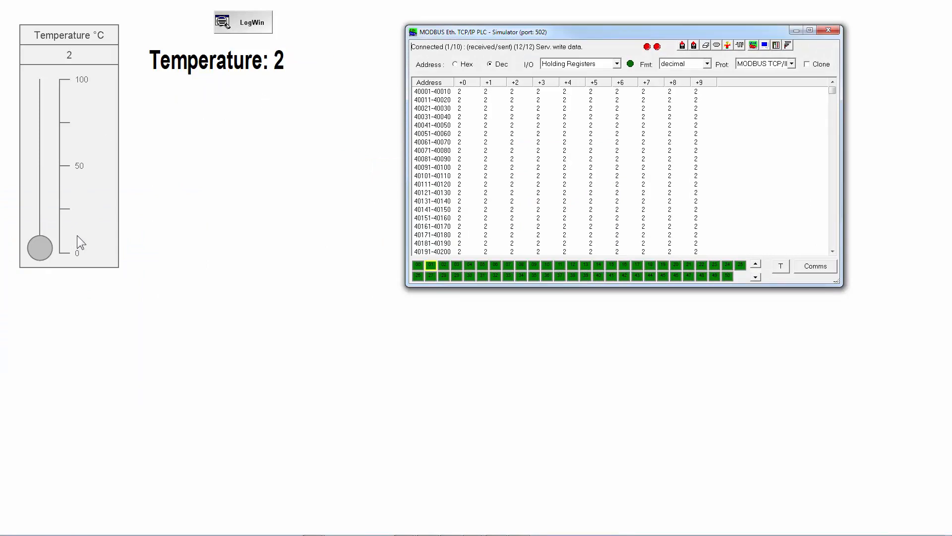
Open the MOTCP main driver sheet and set its Read Status field to a new Integer tag named ReadStatus.
{"action": "key", "text": "alt+Tab"}
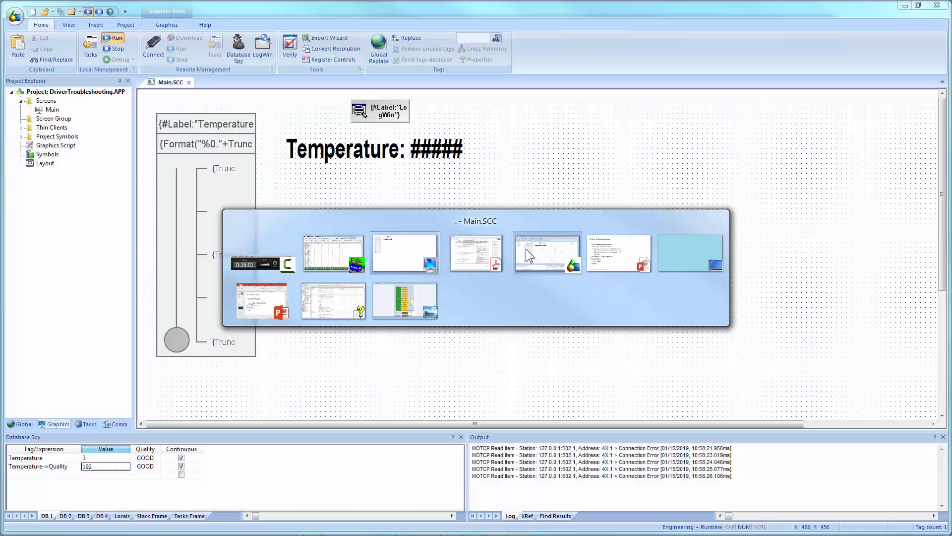
{"action": "left_click", "coordinate": [526, 248]}
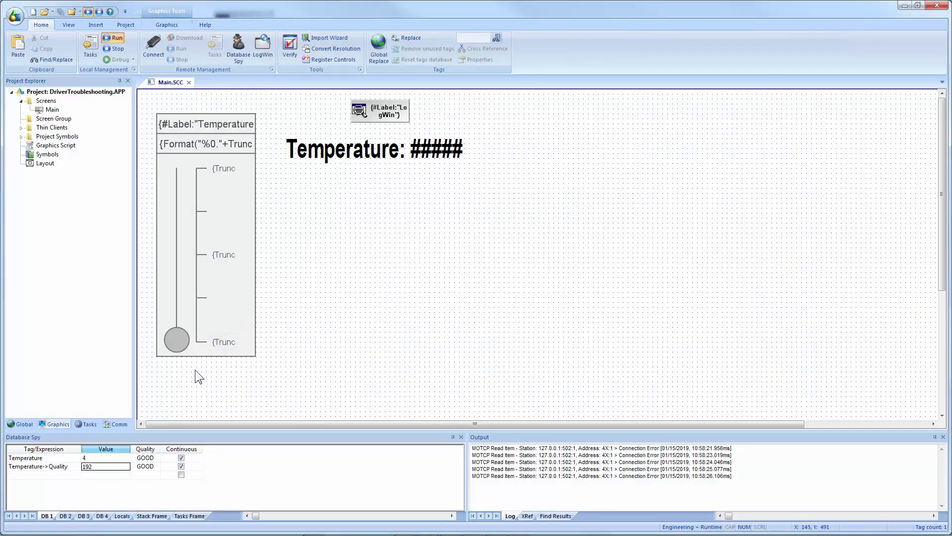
{"action": "left_click", "coordinate": [104, 423]}
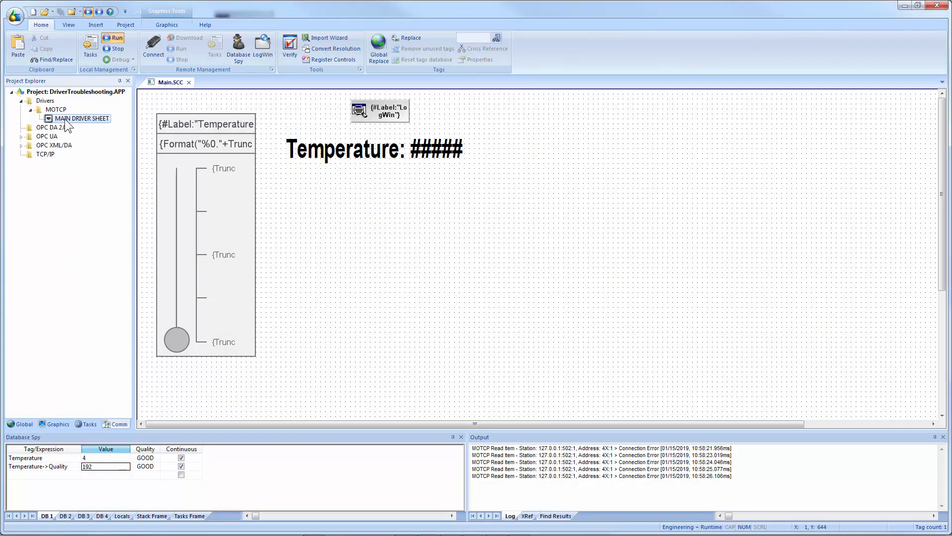
{"action": "double_click", "coordinate": [67, 118]}
{"action": "left_click", "coordinate": [246, 160]}
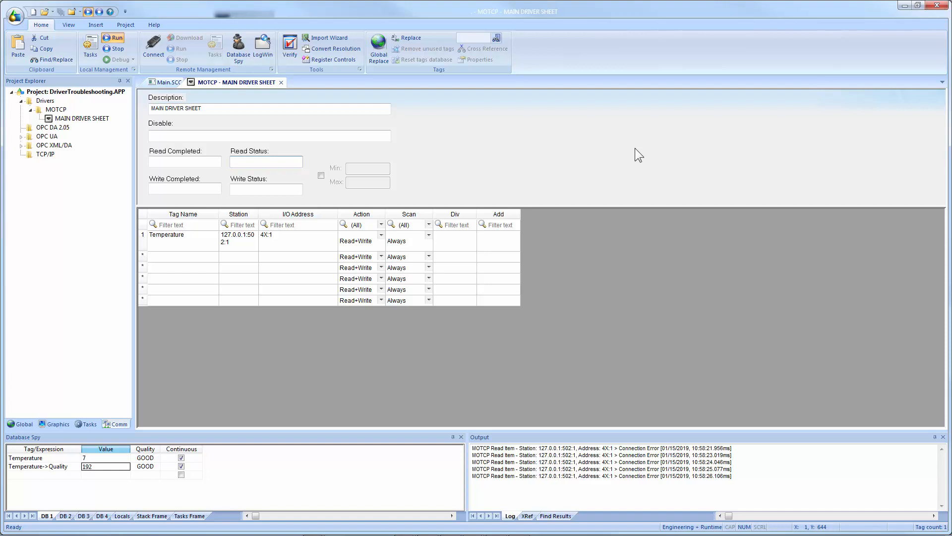
{"action": "type", "text": "C"}
{"action": "type", "text": "m"}
{"action": "type", "text": "St"}
{"action": "type", "text": "atus"}
{"action": "key", "text": "Tab"}
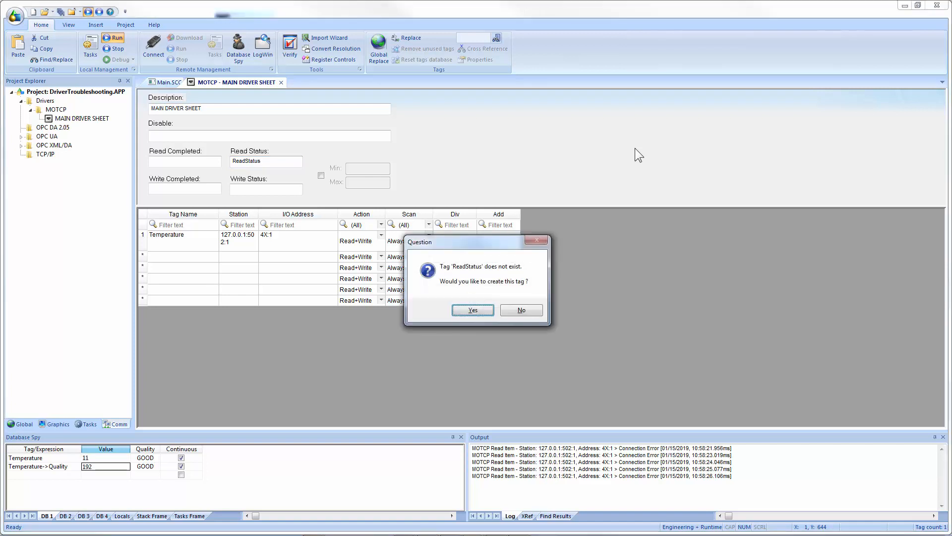
{"action": "key", "text": "Return"}
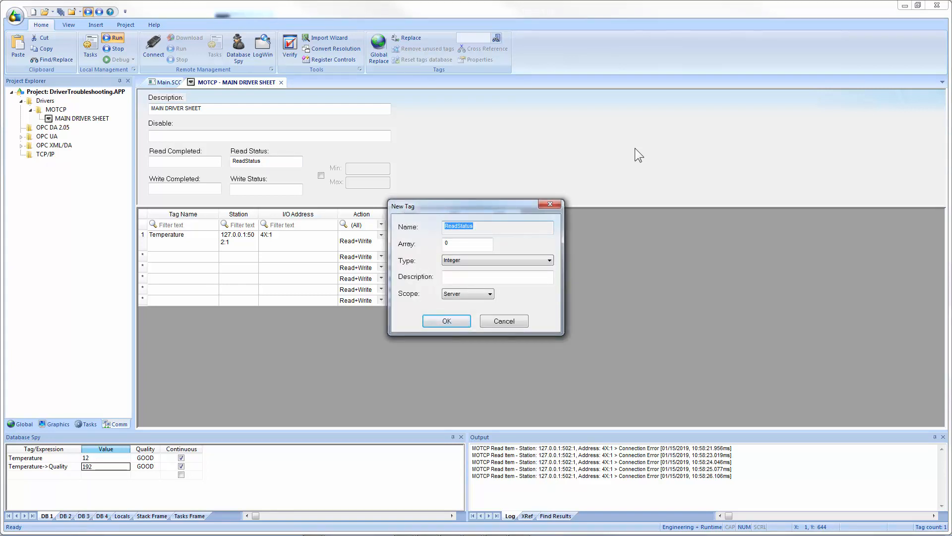
{"action": "key", "text": "Return"}
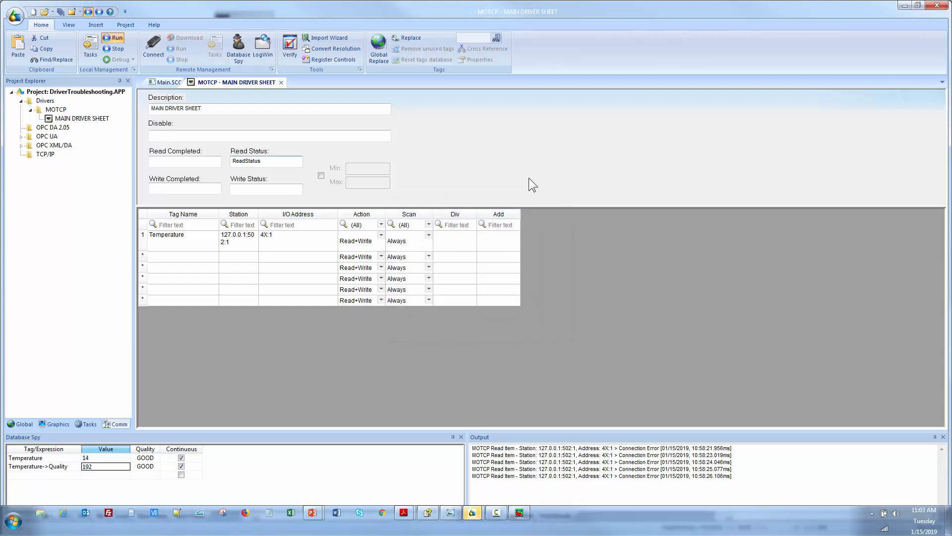
Draw a rectangle on the Main screen below the Temperature text.
{"action": "left_click", "coordinate": [168, 82]}
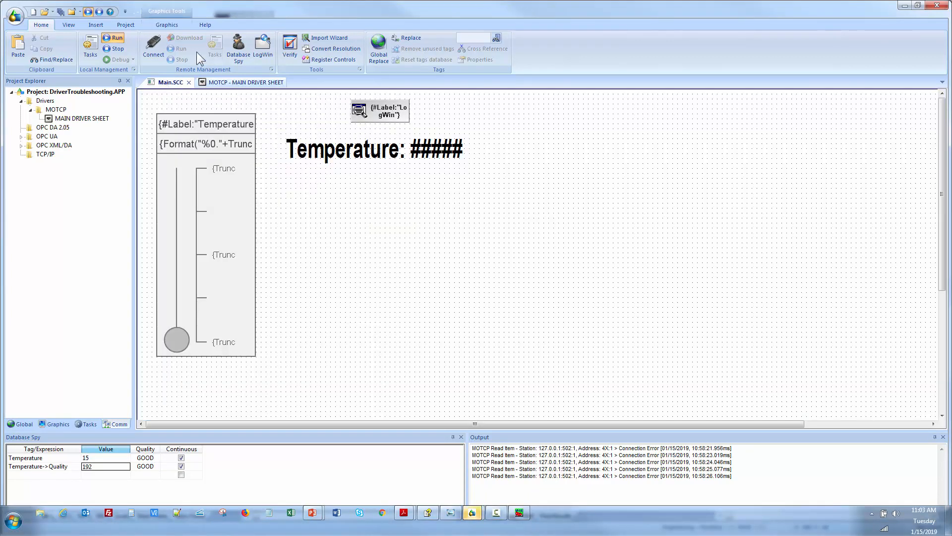
{"action": "left_click", "coordinate": [168, 25]}
{"action": "left_click", "coordinate": [321, 38]}
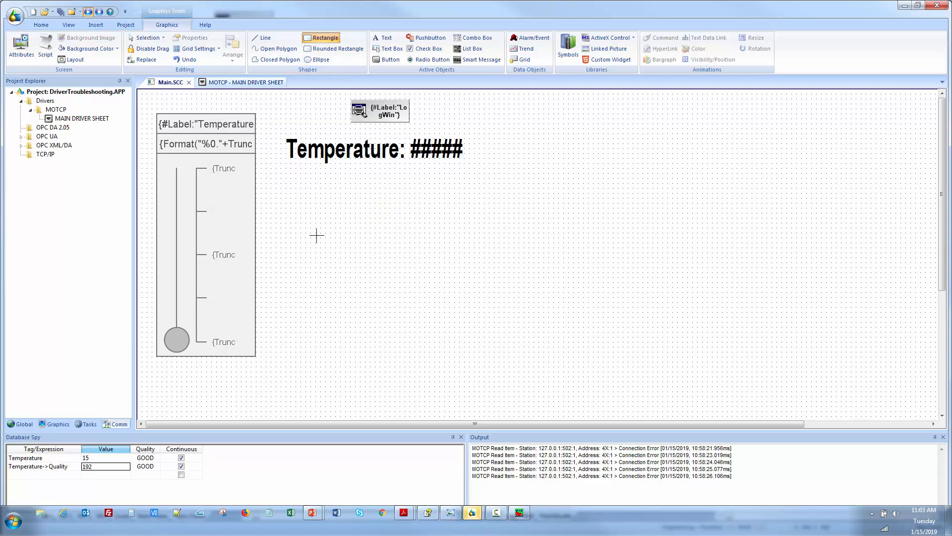
{"action": "left_click_drag", "start_coordinate": [296, 197], "coordinate": [455, 244]}
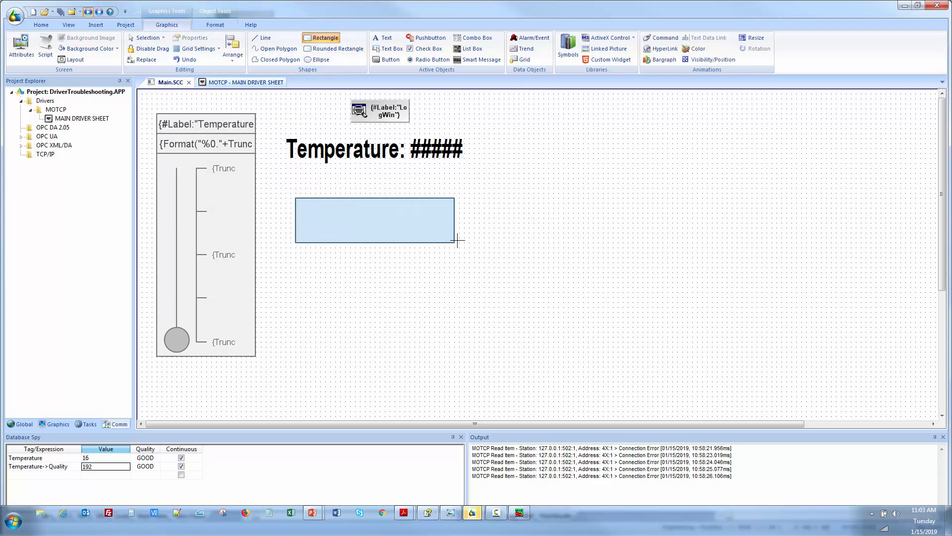
Set the rectangle's caption to Comm Status {ReadStatus}.
{"action": "double_click", "coordinate": [412, 236]}
{"action": "left_click", "coordinate": [219, 258]}
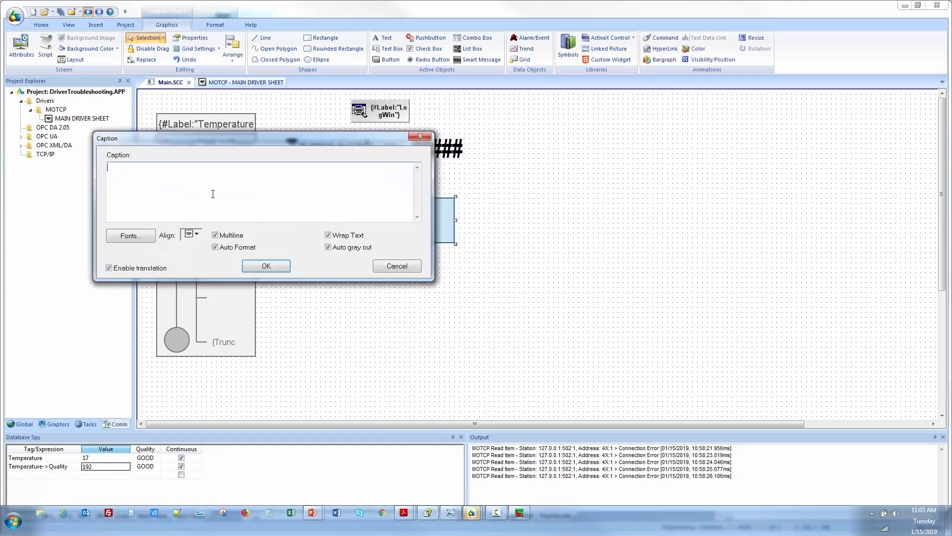
{"action": "type", "text": "Comm Sta"}
{"action": "type", "text": "tus {"}
{"action": "type", "text": "Rea"}
{"action": "type", "text": "dStatus"}
{"action": "left_click", "coordinate": [266, 266]}
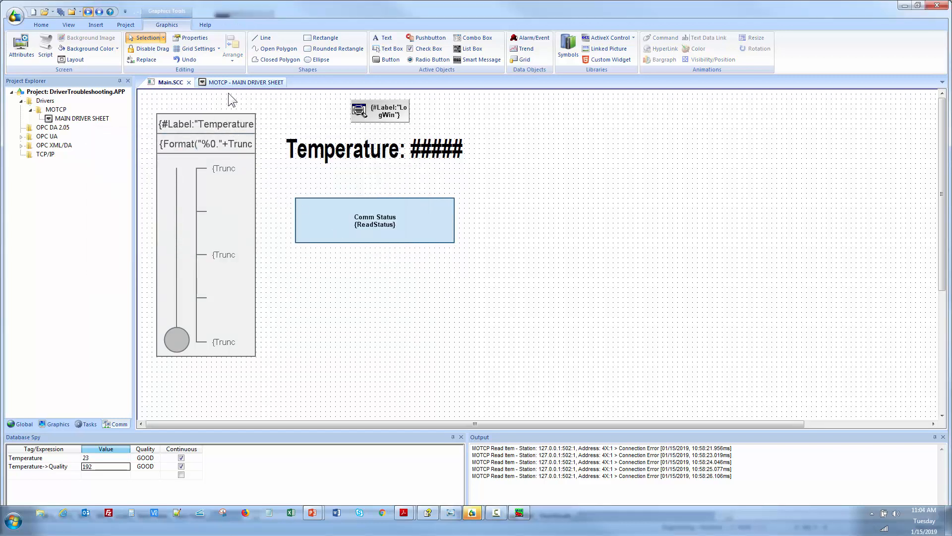
Close the driver sheet and the Main screen, saving changes, and run the project.
{"action": "left_click", "coordinate": [238, 82]}
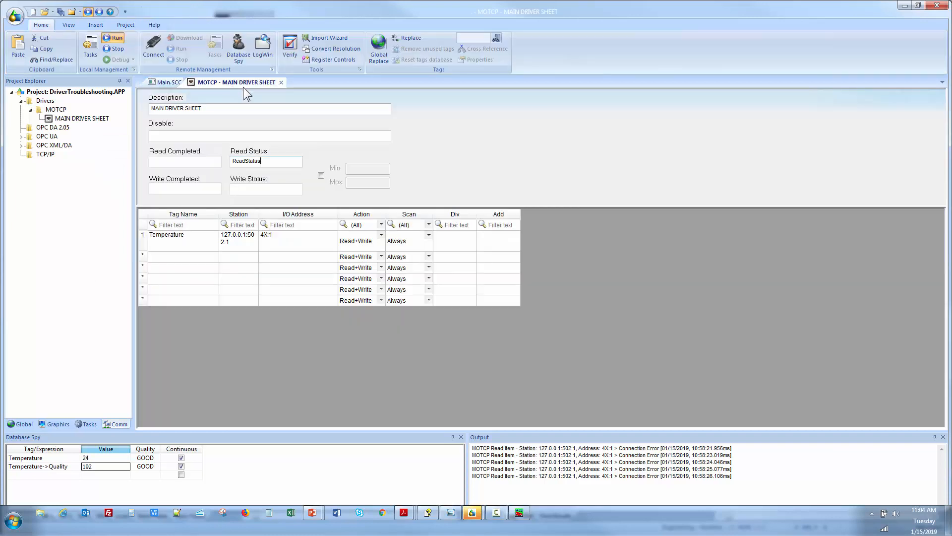
{"action": "left_click", "coordinate": [280, 83]}
{"action": "left_click", "coordinate": [439, 308]}
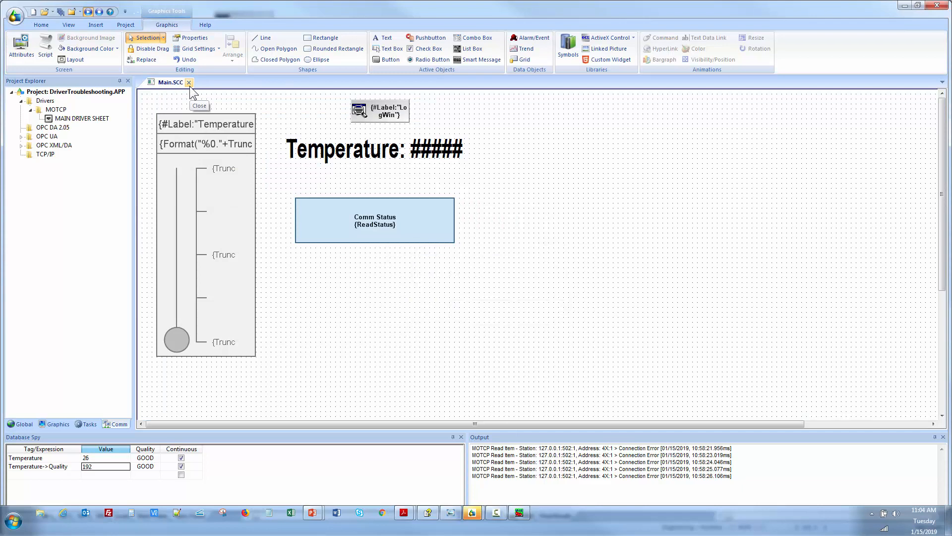
{"action": "left_click", "coordinate": [189, 82]}
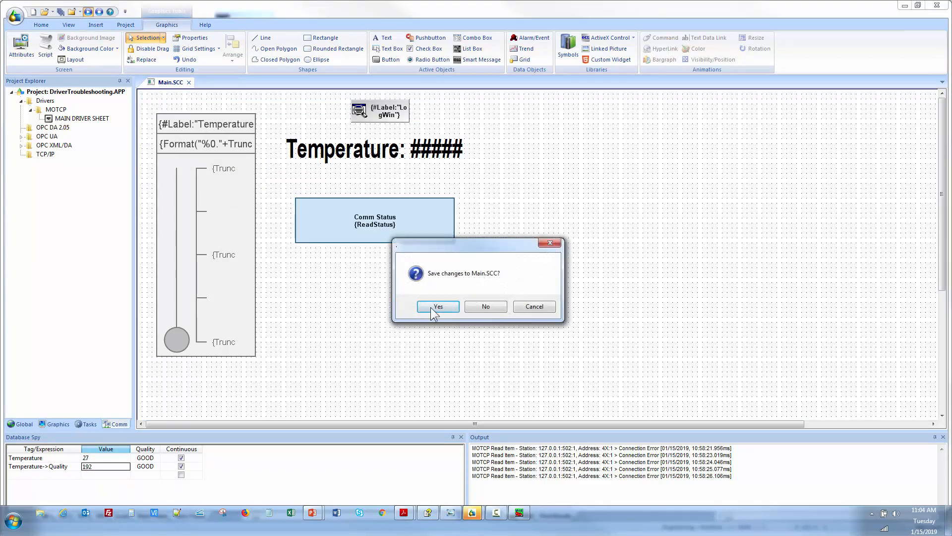
{"action": "left_click", "coordinate": [438, 306]}
{"action": "left_click", "coordinate": [112, 53]}
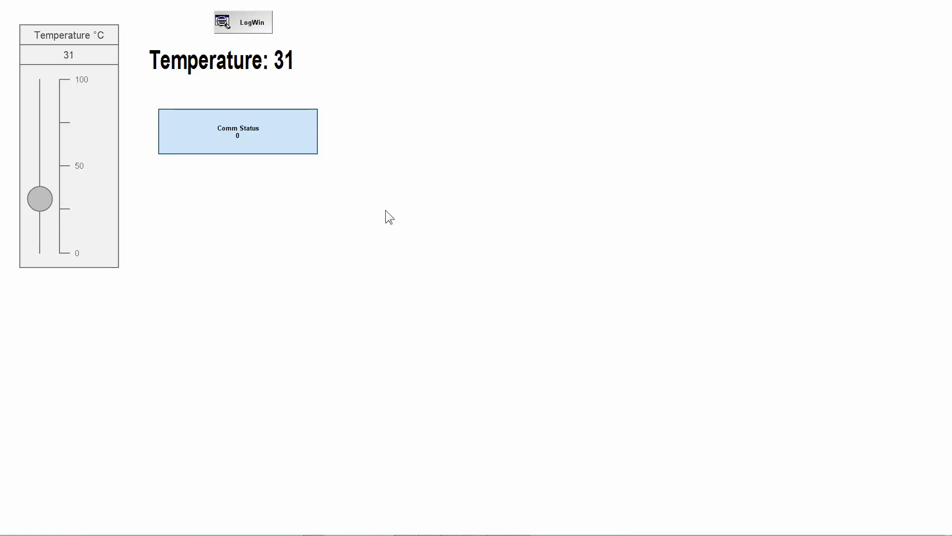
Close the Modbus simulator window to interrupt communication.
{"action": "key", "text": "alt+Tab"}
{"action": "key", "text": "alt+Tab"}
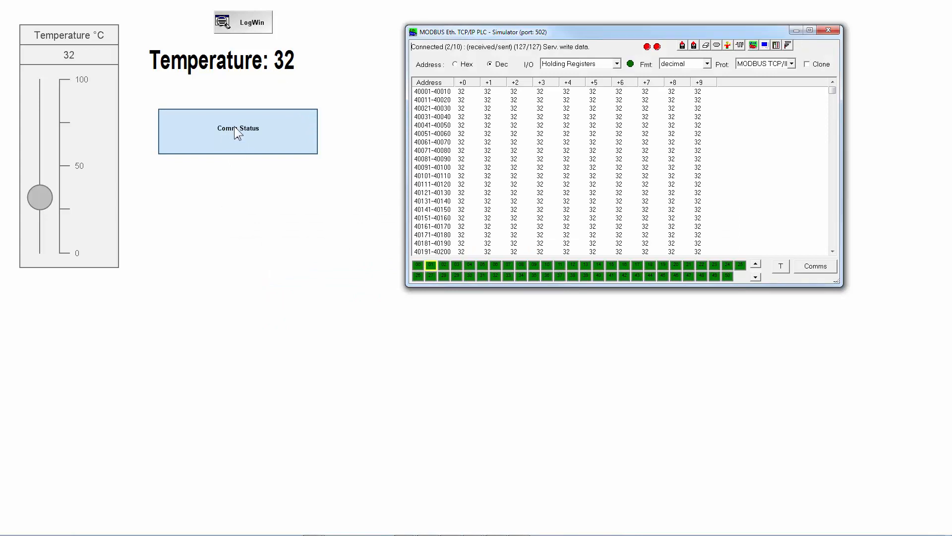
{"action": "left_click", "coordinate": [828, 31]}
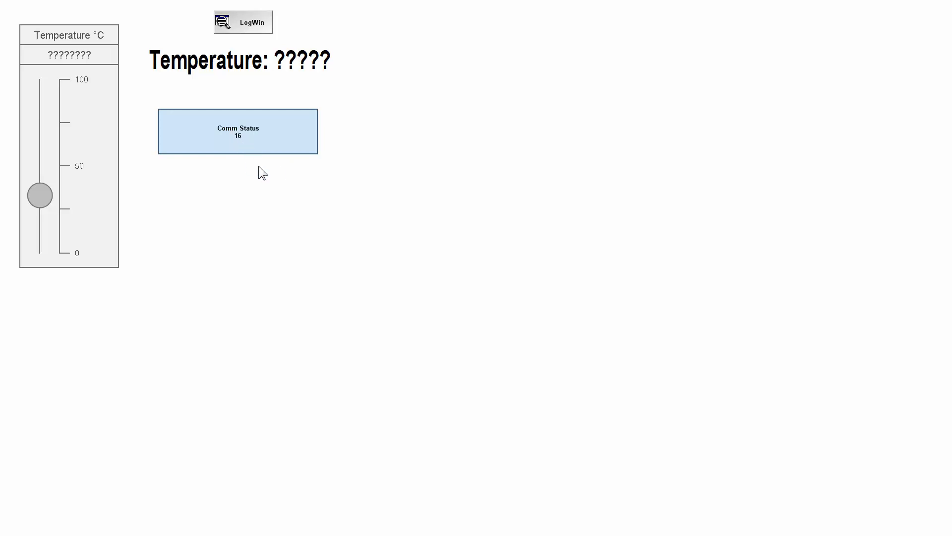
Look up the Comm Status error code in the MOTCP manual's troubleshooting table.
{"action": "key", "text": "alt+Tab"}
{"action": "key", "text": "alt+Tab"}
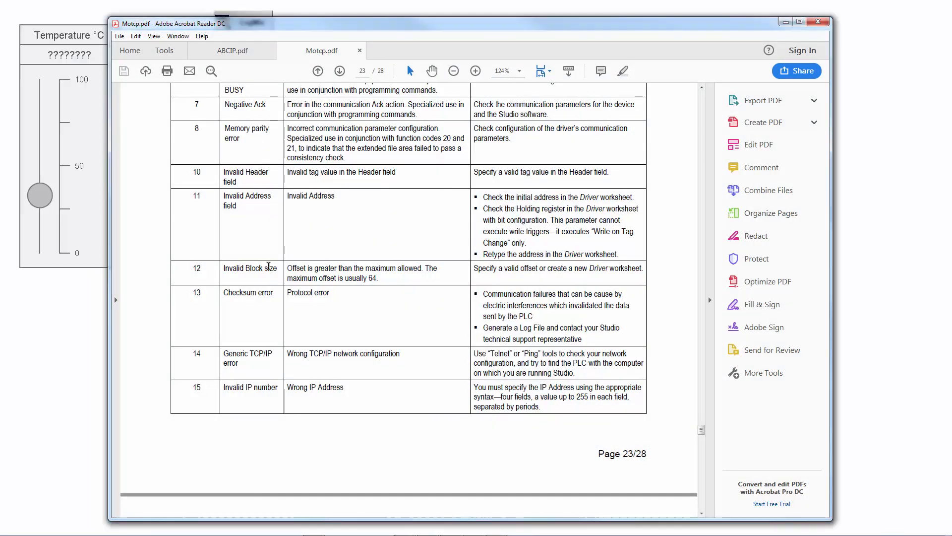
{"action": "scroll", "coordinate": [260, 354], "scroll_direction": "down", "scroll_amount": 3}
{"action": "scroll", "coordinate": [261, 358], "scroll_direction": "down", "scroll_amount": 3}
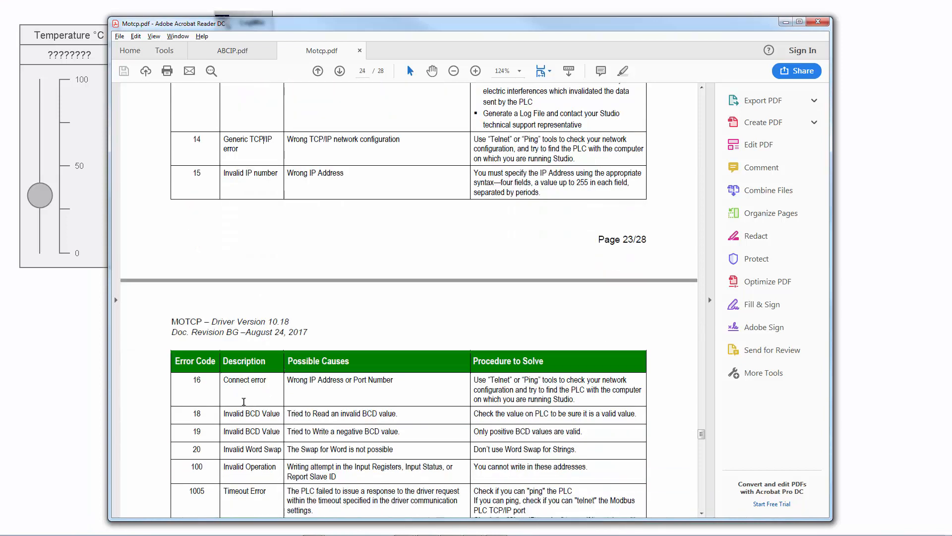
Highlight the Connect error row's description and suggested procedure in the manual.
{"action": "left_click_drag", "start_coordinate": [224, 380], "coordinate": [266, 380]}
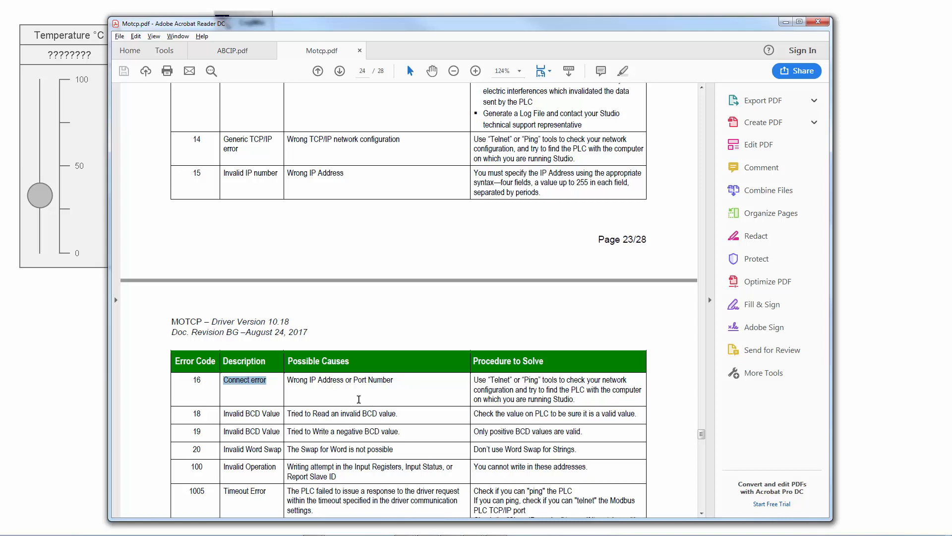
{"action": "left_click_drag", "start_coordinate": [486, 380], "coordinate": [585, 400]}
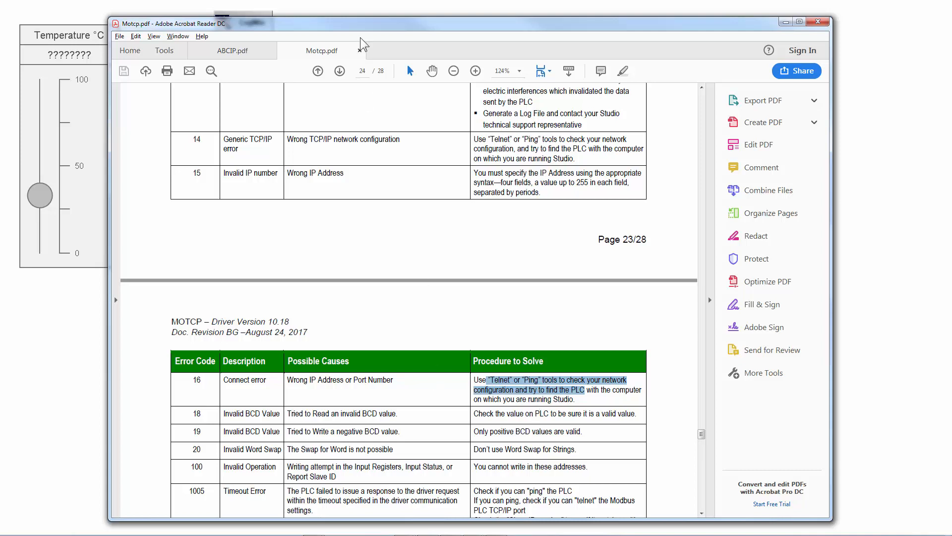
Relaunch the Modbus TCP simulator to restore communication with the running project.
{"action": "key", "text": "alt+Tab"}
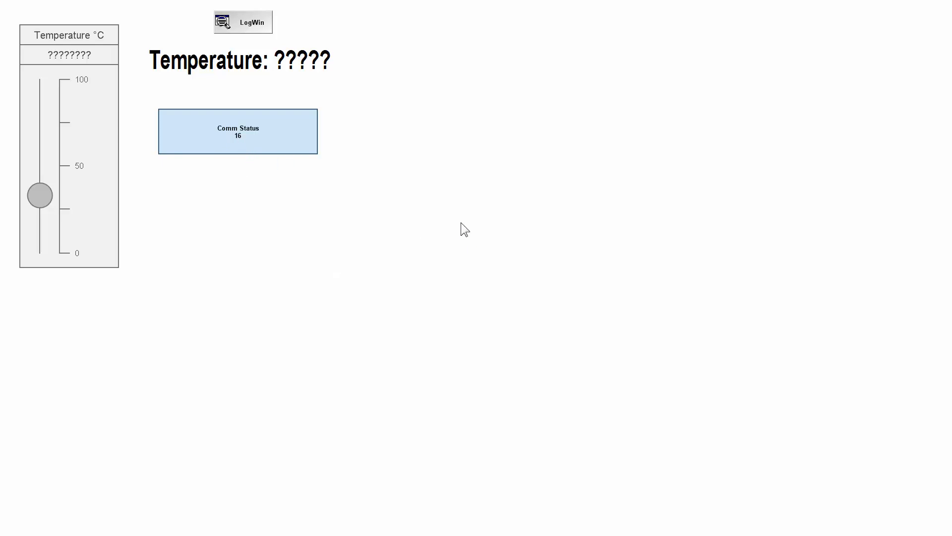
{"action": "left_click", "coordinate": [13, 531]}
{"action": "left_click", "coordinate": [46, 249]}
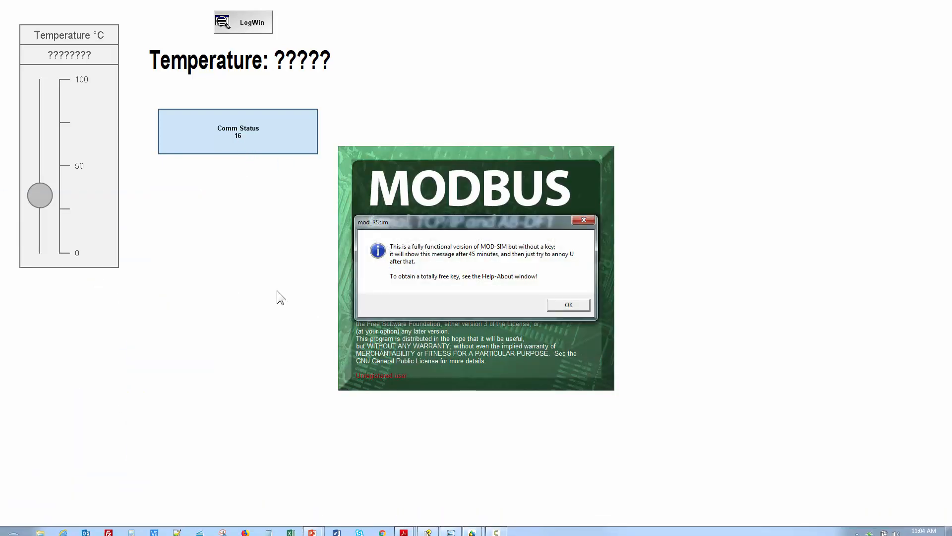
{"action": "left_click", "coordinate": [568, 305]}
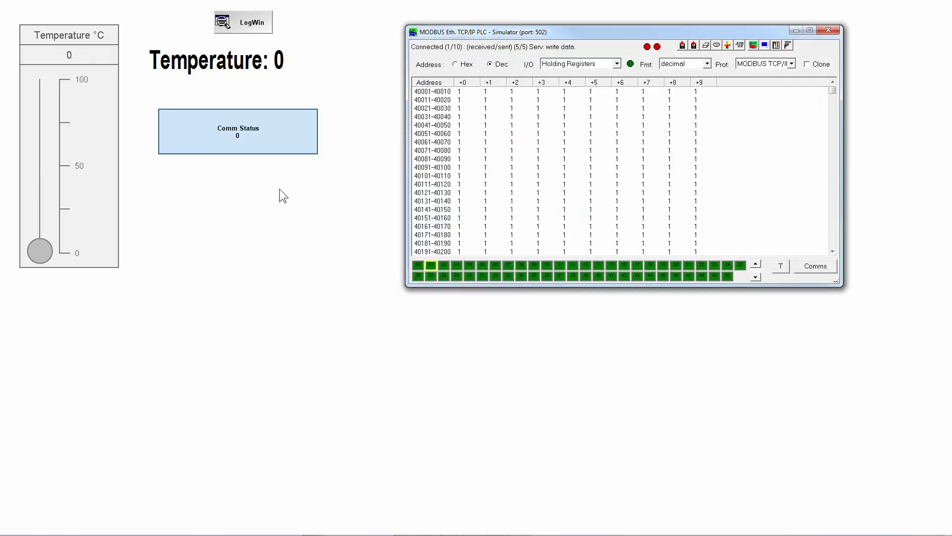
Return to the development environment and open the Main screen for editing.
{"action": "left_click", "coordinate": [290, 139]}
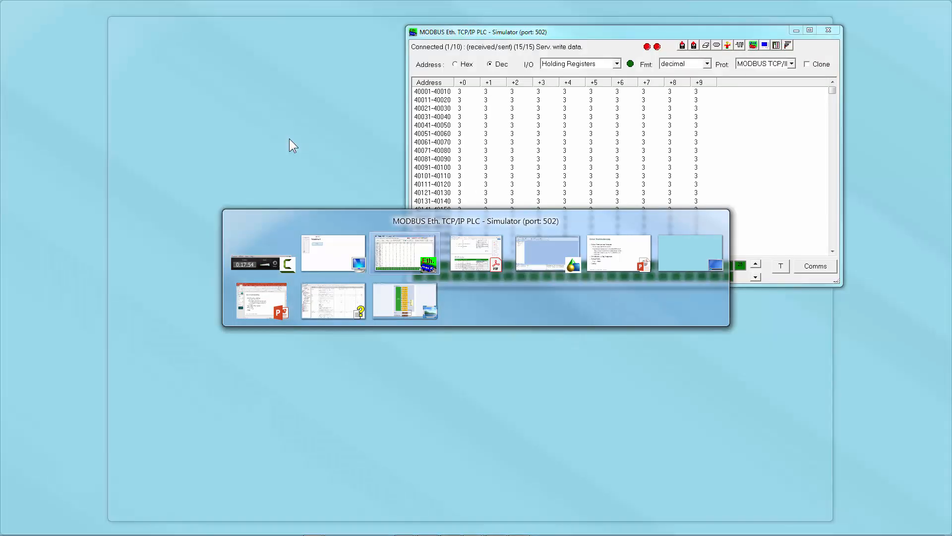
{"action": "key", "text": "Tab"}
{"action": "key", "text": "Tab"}
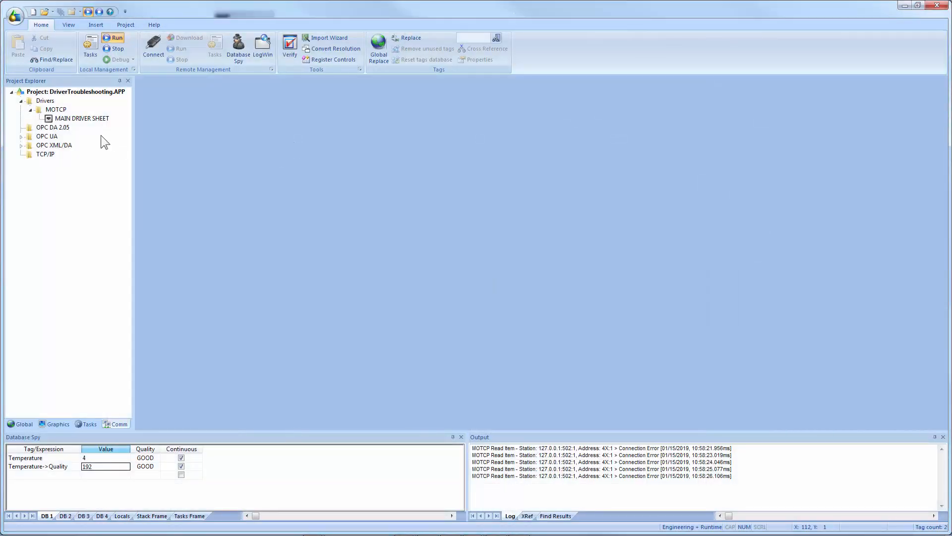
{"action": "left_click", "coordinate": [58, 424]}
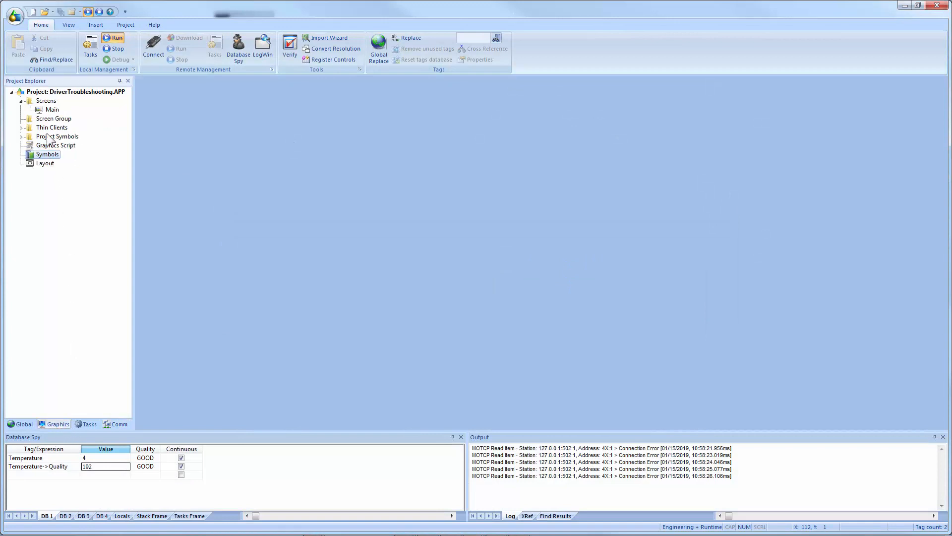
{"action": "double_click", "coordinate": [52, 110]}
{"action": "double_click", "coordinate": [350, 225]}
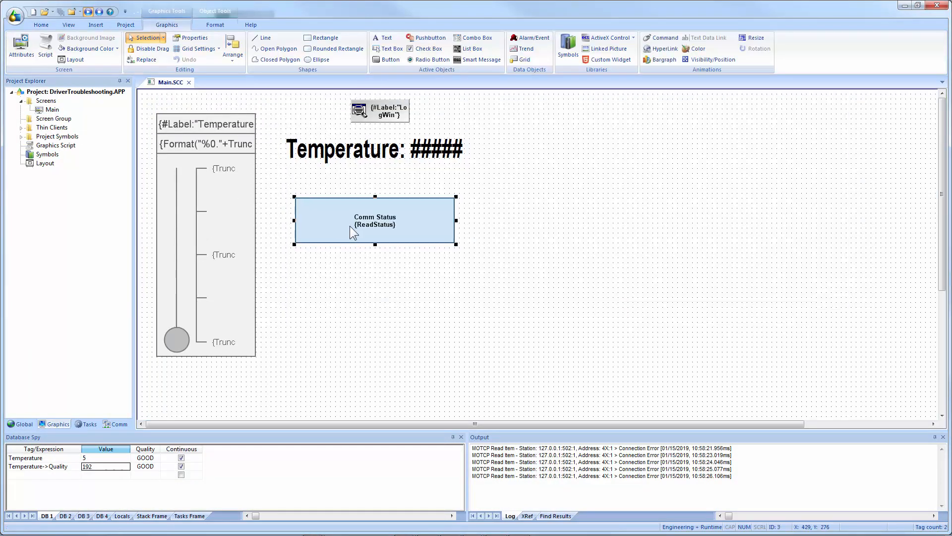
{"action": "left_click", "coordinate": [227, 261]}
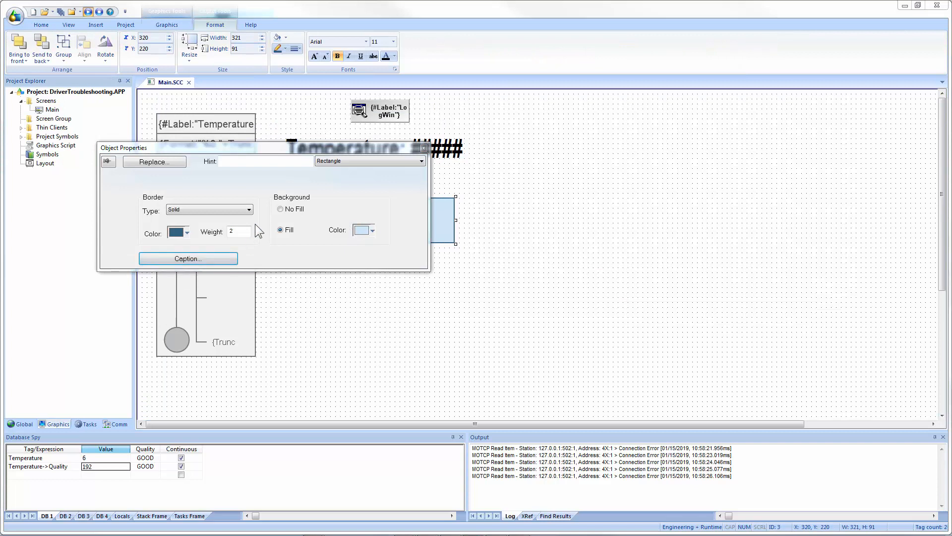
{"action": "left_click", "coordinate": [416, 263]}
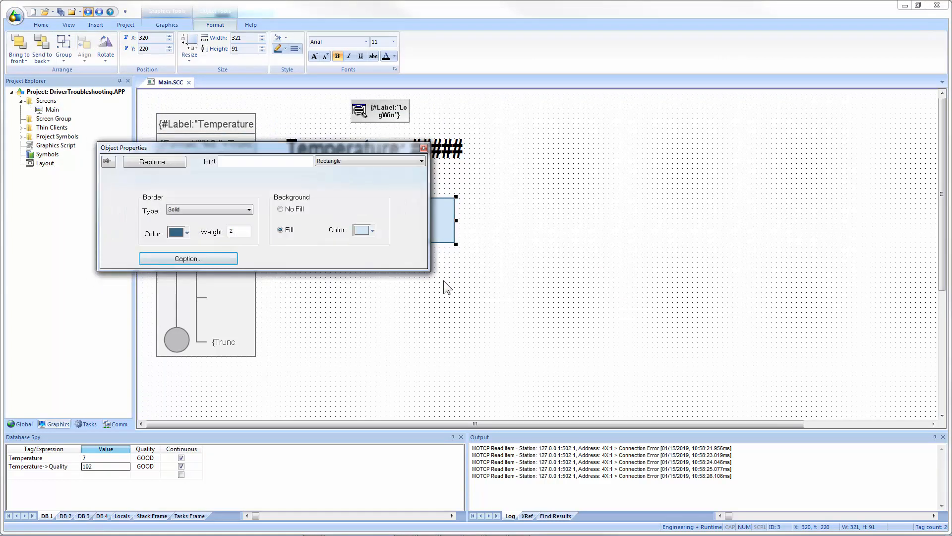
{"action": "left_click", "coordinate": [443, 281]}
{"action": "left_click", "coordinate": [166, 24]}
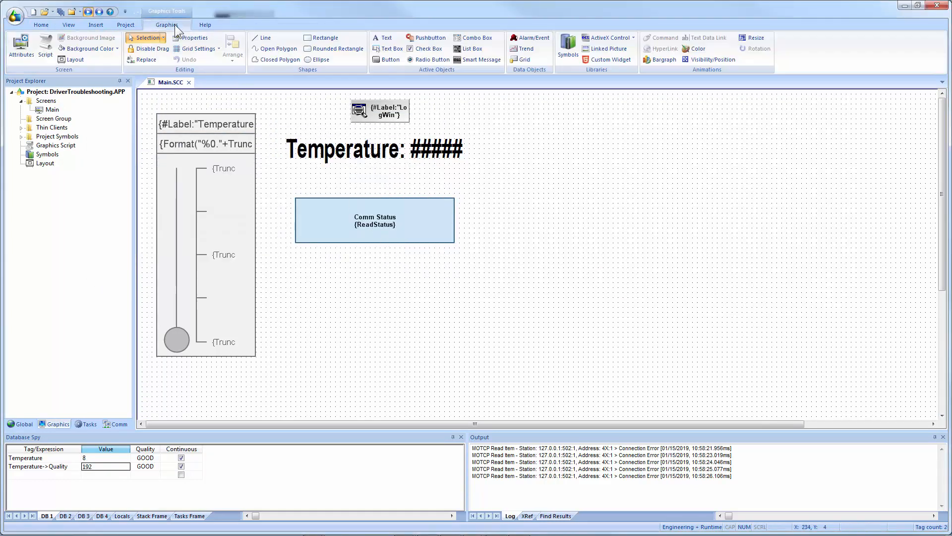
Draw a rectangle about 321 × 71 below the Comm Status box and set its caption to {If(ReadStatus=0,"Comm Good", "Comm Error: " + ReadStatus)}.
{"action": "left_click", "coordinate": [311, 40]}
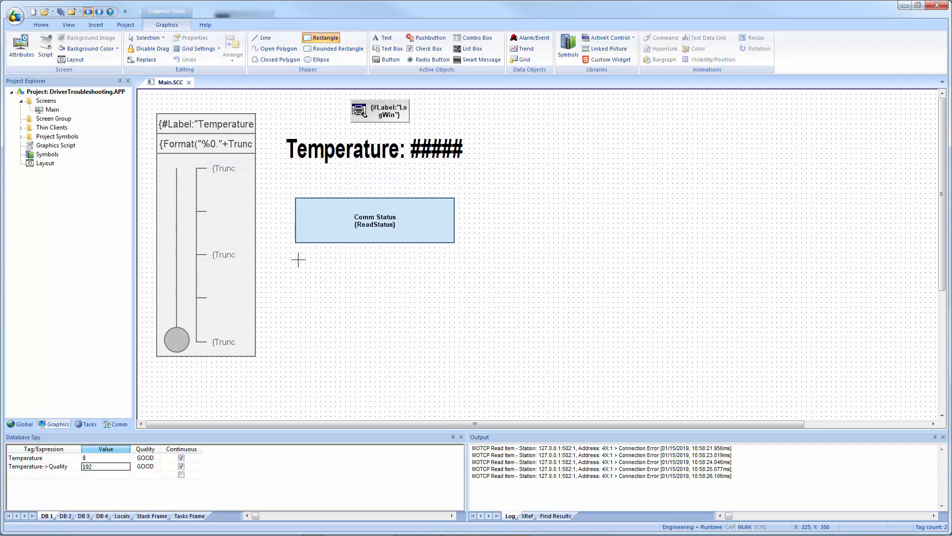
{"action": "mouse_move", "coordinate": [297, 259]}
{"action": "left_mouse_down"}
{"action": "mouse_move", "coordinate": [410, 295]}
{"action": "mouse_move", "coordinate": [456, 294]}
{"action": "left_mouse_up"}
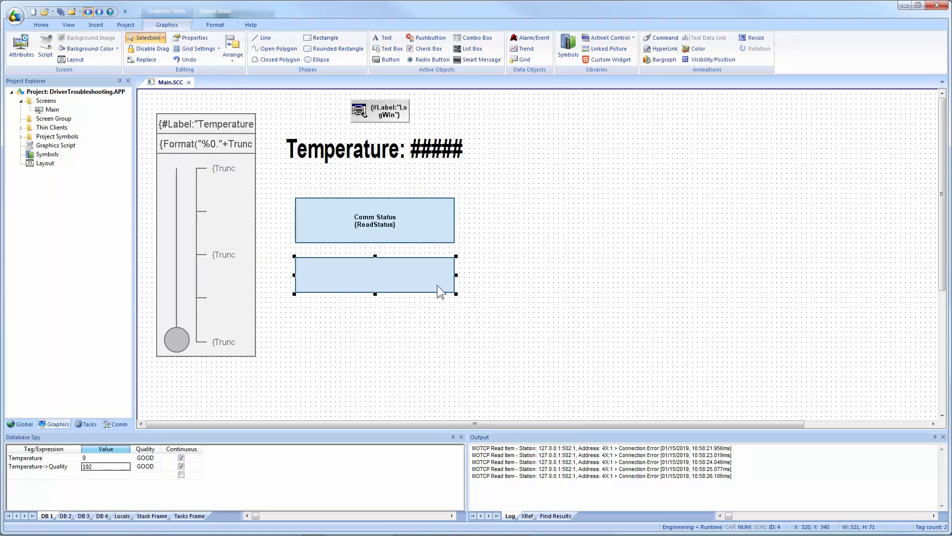
{"action": "double_click", "coordinate": [426, 279]}
{"action": "left_click", "coordinate": [180, 255]}
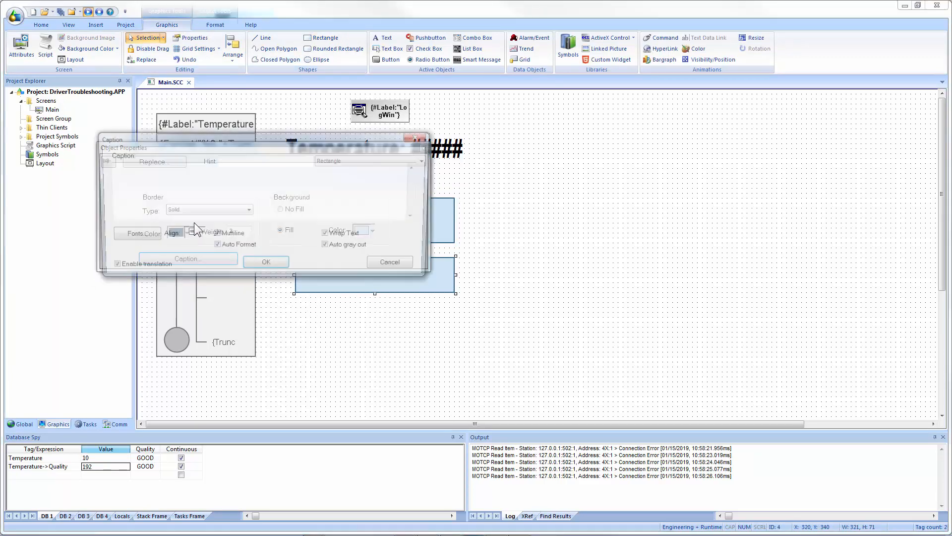
{"action": "type", "text": "{"}
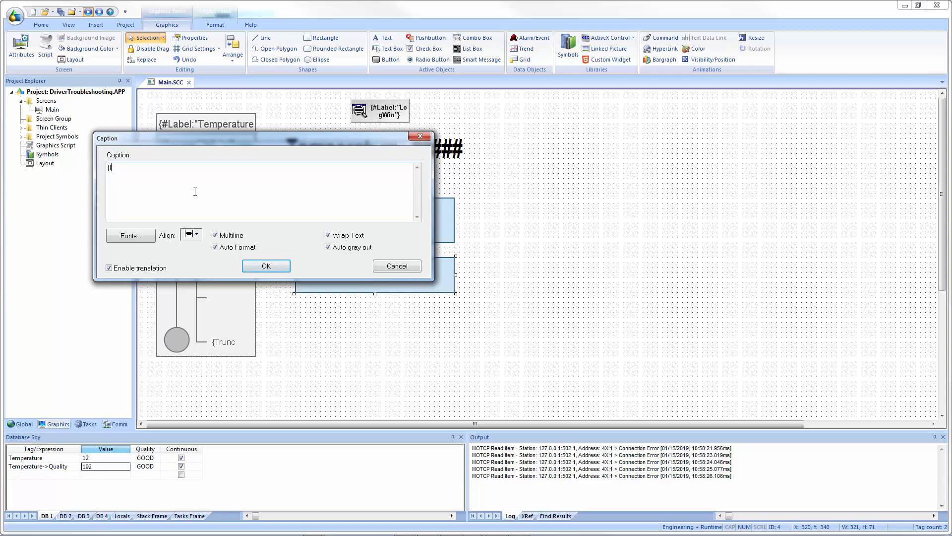
{"action": "type", "text": "If(ReadStatus=0,\"Comm Good\", \"Comm E"}
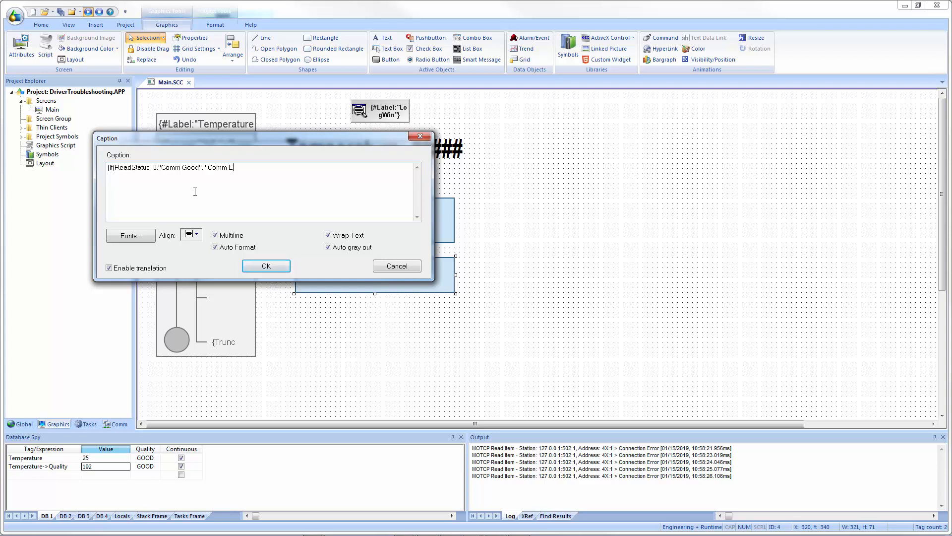
{"action": "type", "text": "rror: \" + ReadStatus)}"}
{"action": "left_click", "coordinate": [266, 264]}
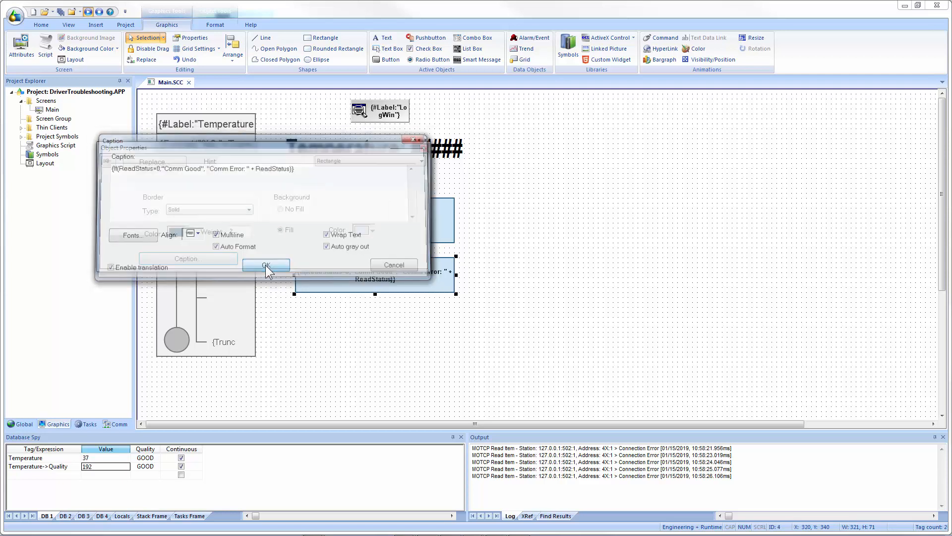
{"action": "left_click", "coordinate": [299, 316]}
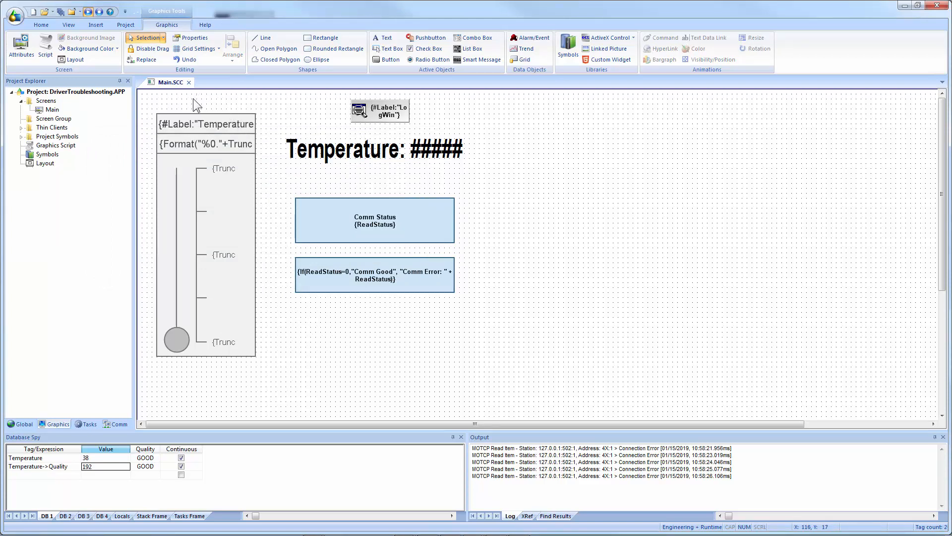
Close the Main screen, saving changes, and run the project.
{"action": "left_click", "coordinate": [189, 82]}
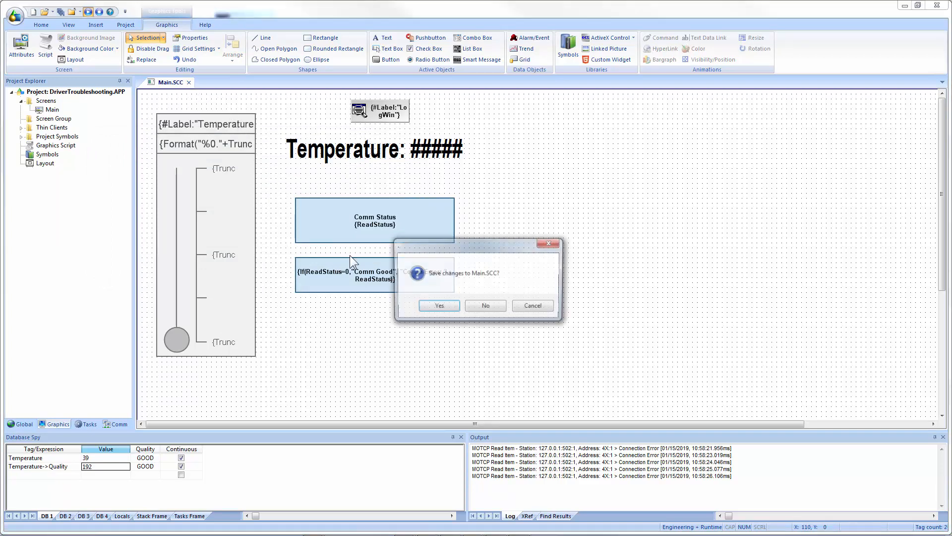
{"action": "left_click", "coordinate": [449, 306]}
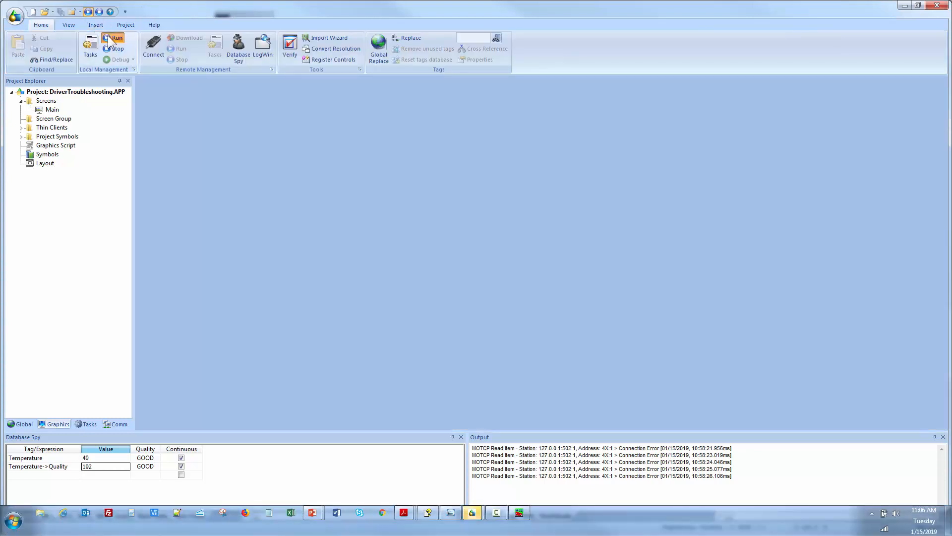
{"action": "left_click", "coordinate": [112, 38]}
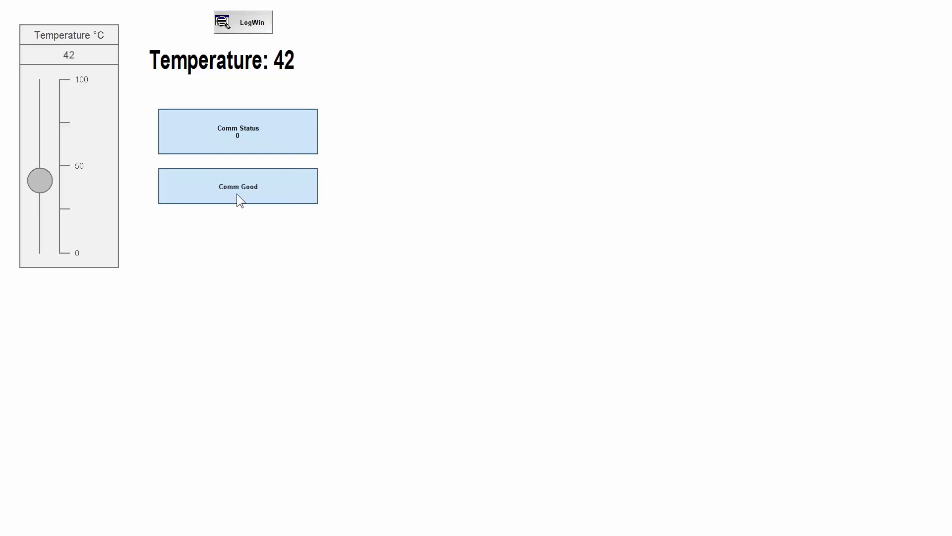
Close the Modbus simulator window to interrupt communication again.
{"action": "key", "text": "alt+Tab"}
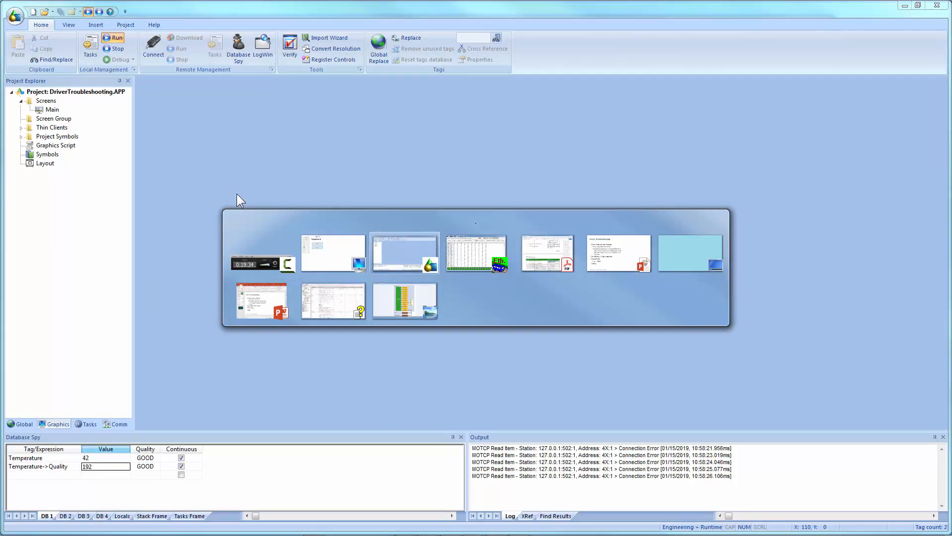
{"action": "key", "text": "alt+Tab"}
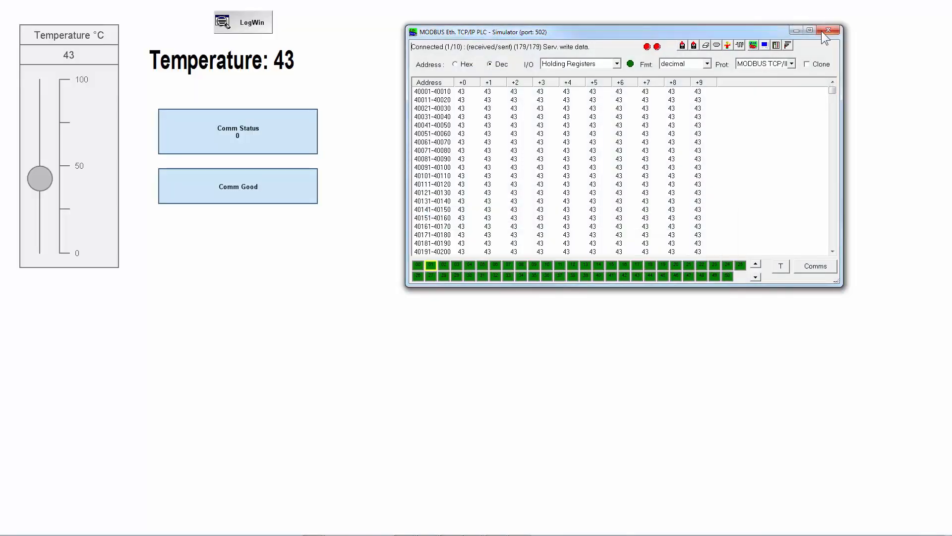
{"action": "left_click", "coordinate": [827, 31]}
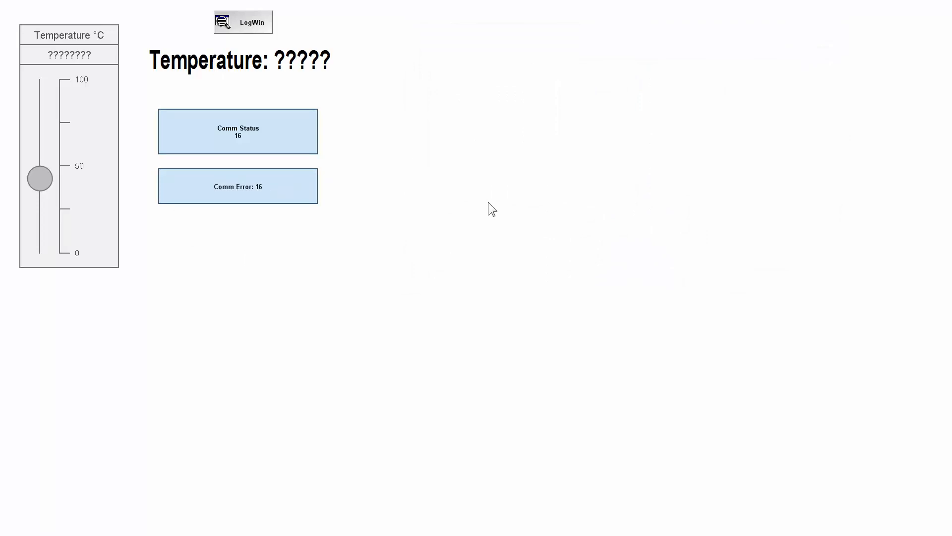
Start the Modbus simulator again and dismiss its licence notice.
{"action": "key", "text": "alt+Tab"}
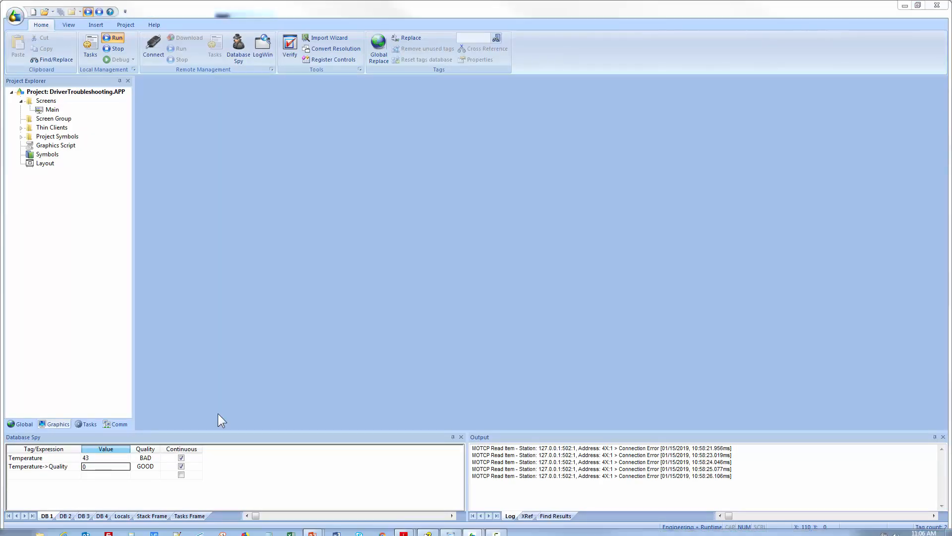
{"action": "key", "text": "super"}
{"action": "left_click", "coordinate": [45, 249]}
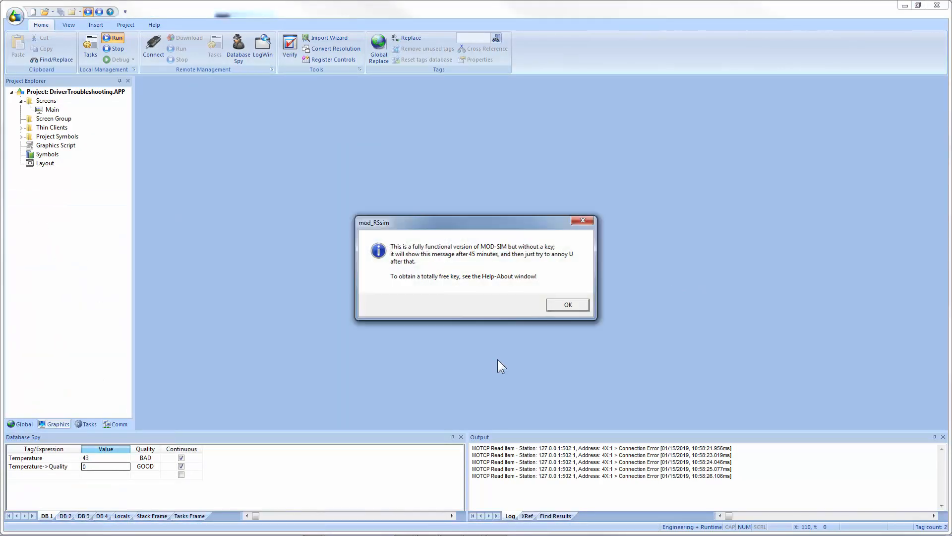
{"action": "left_click", "coordinate": [566, 306]}
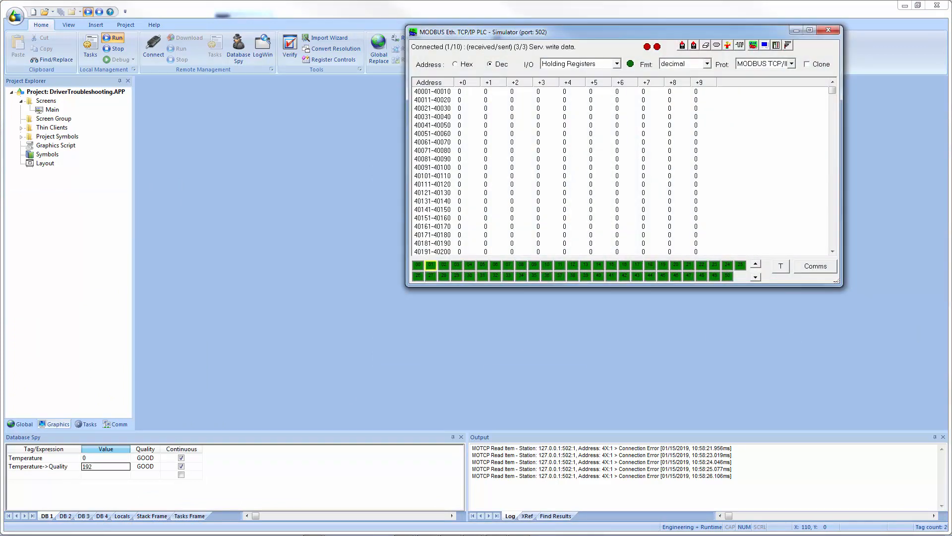
Stop the running project.
{"action": "key", "text": "alt+Tab"}
{"action": "key", "text": "alt+Tab"}
{"action": "key", "text": "alt+Tab"}
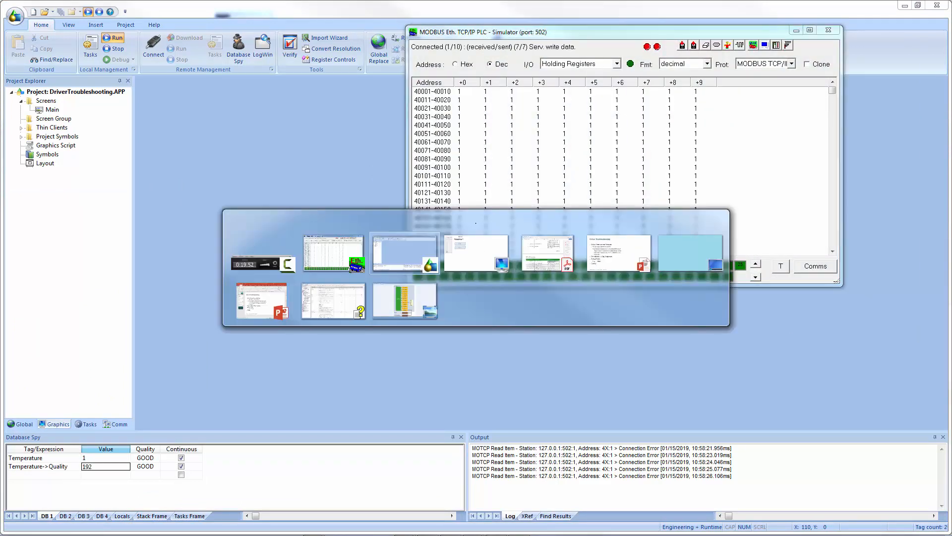
{"action": "key", "text": "alt+Tab"}
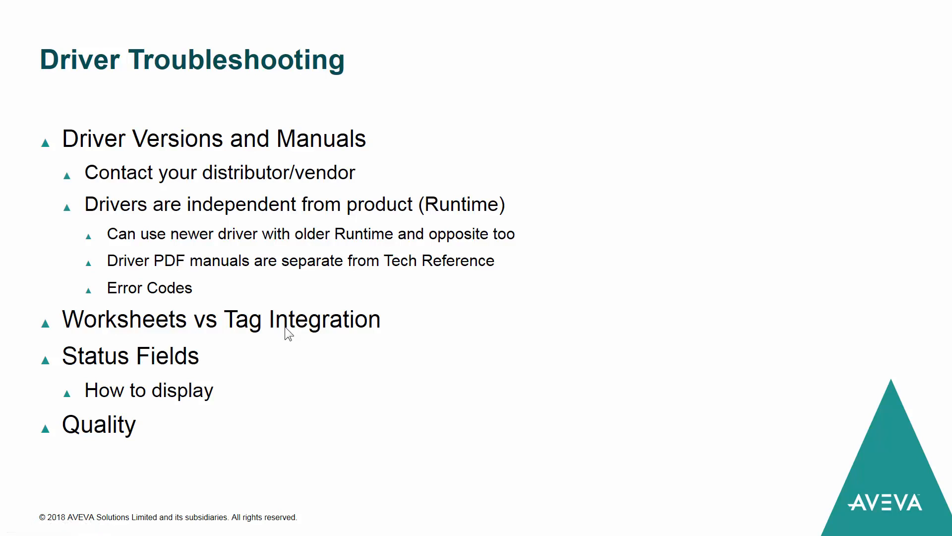
{"action": "key", "text": "alt+Tab"}
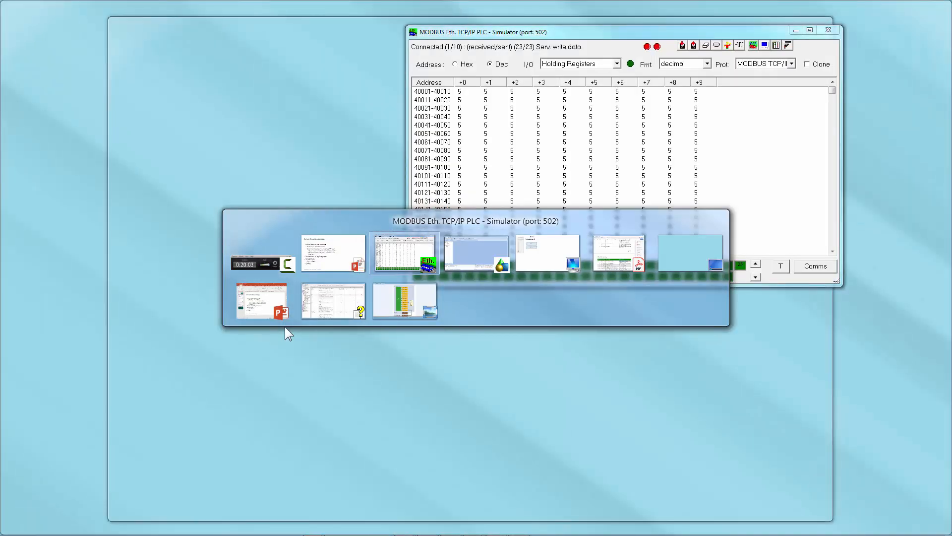
{"action": "key", "text": "alt+Tab"}
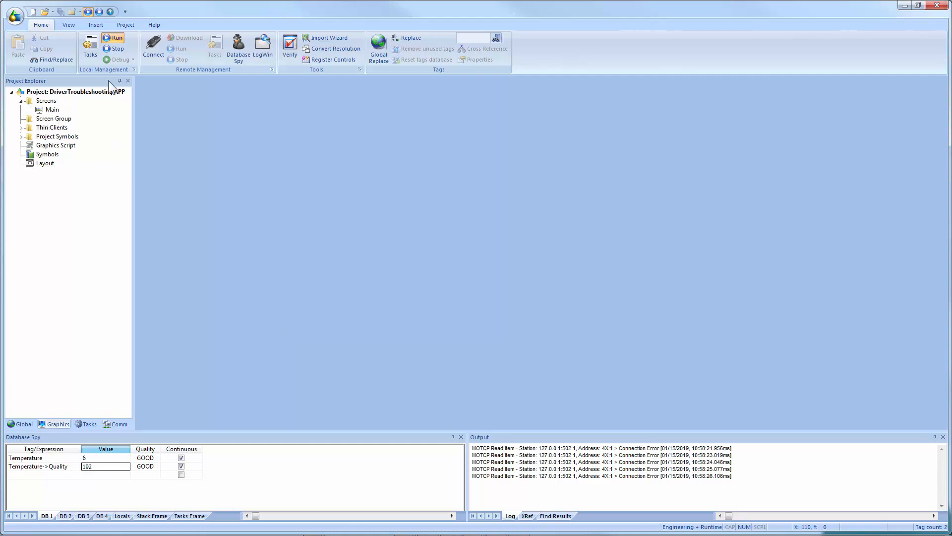
{"action": "left_click", "coordinate": [115, 51]}
Open the Tag Integration source dialog in the project communication settings and review the provider list without adding one.
{"action": "left_click", "coordinate": [129, 27]}
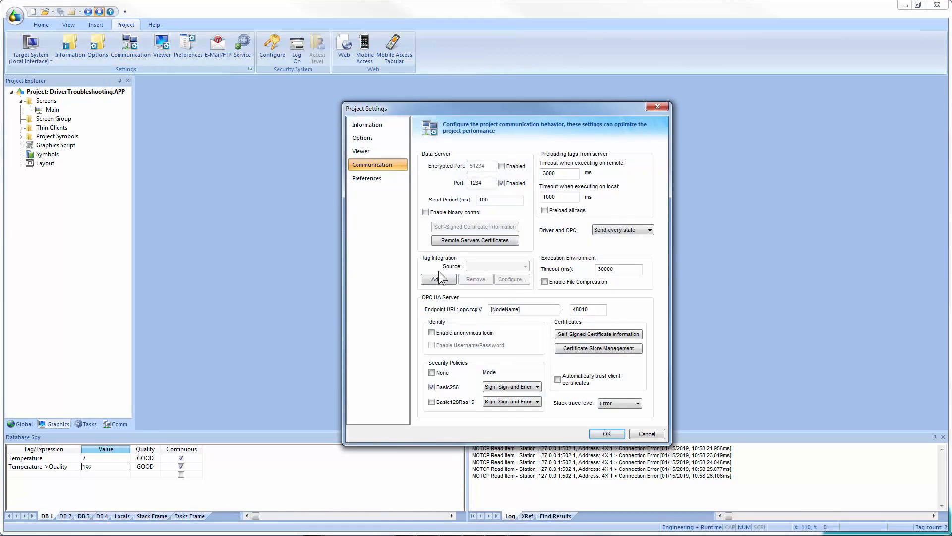
{"action": "left_click", "coordinate": [438, 279]}
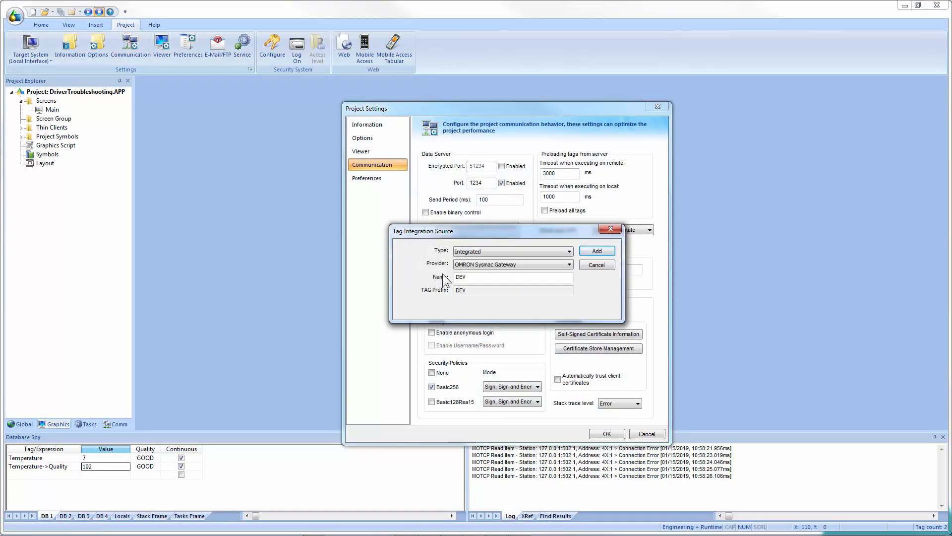
{"action": "left_click", "coordinate": [464, 264]}
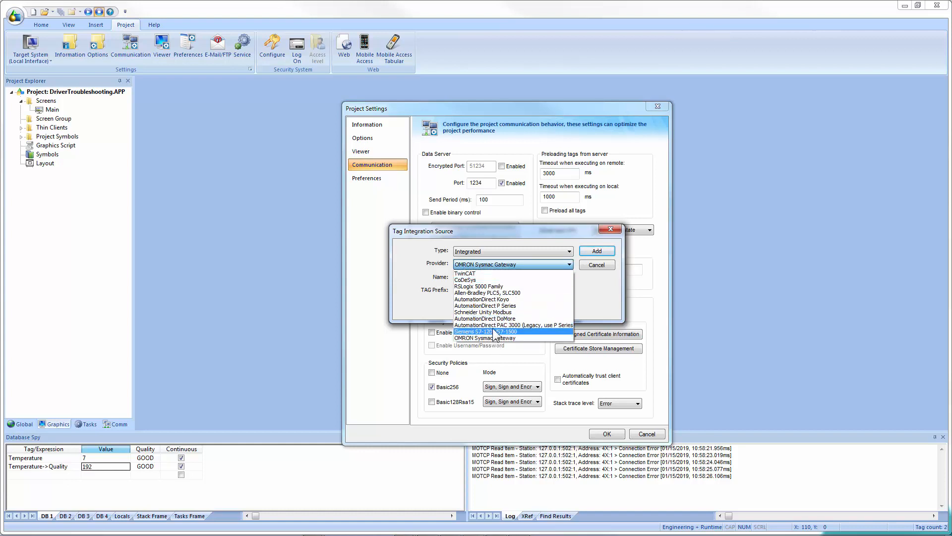
{"action": "left_click", "coordinate": [418, 301]}
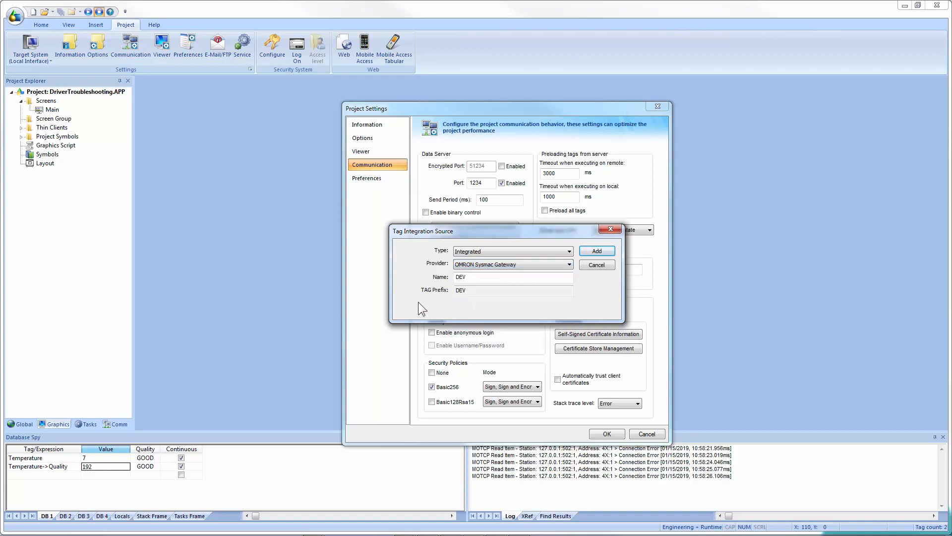
{"action": "left_click", "coordinate": [595, 265]}
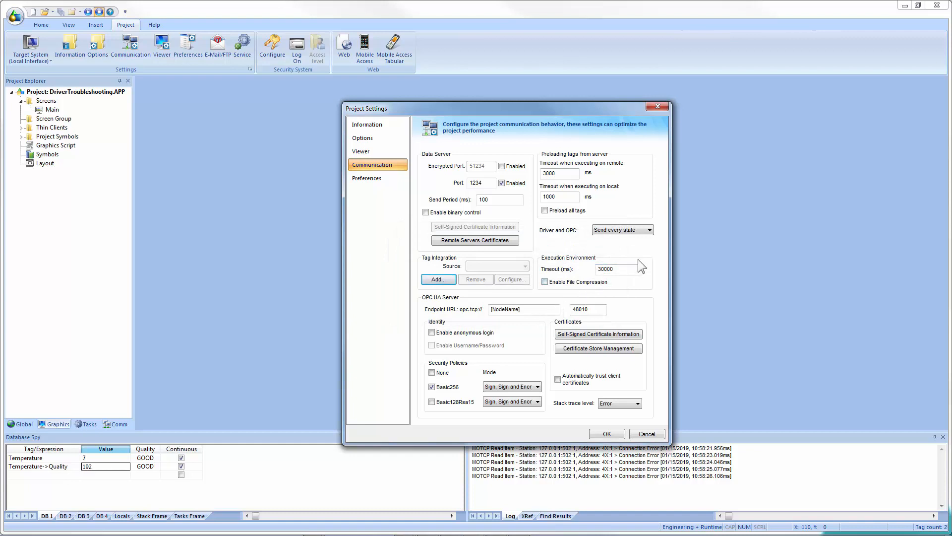
{"action": "left_click", "coordinate": [658, 107]}
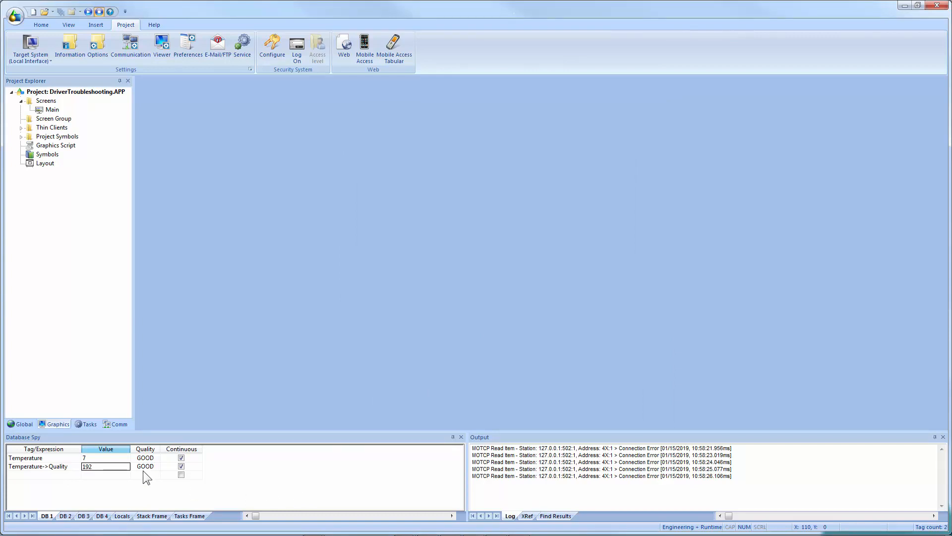
Review the complete tag properties list, including the Tag Integration properties, in the Technical Reference.
{"action": "left_click", "coordinate": [31, 469]}
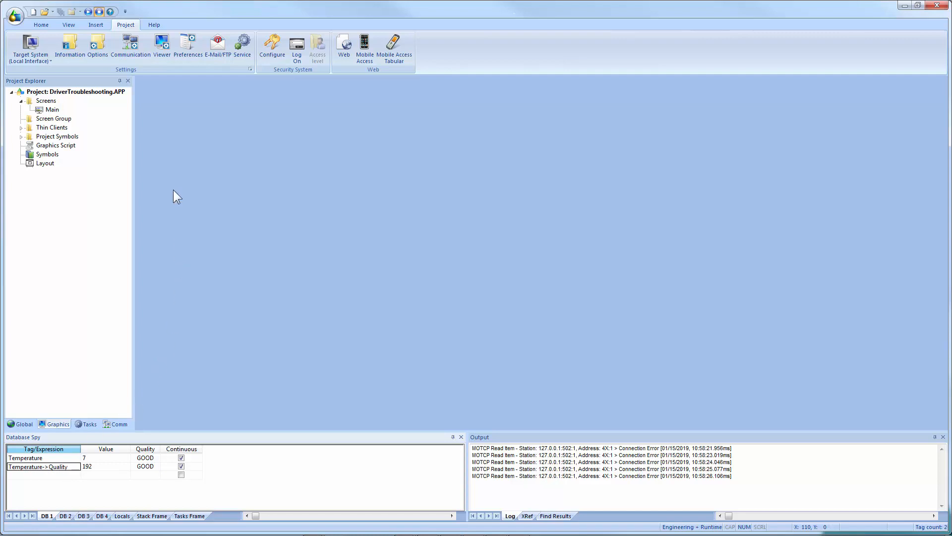
{"action": "key", "text": "alt+Tab"}
{"action": "left_click", "coordinate": [240, 295]}
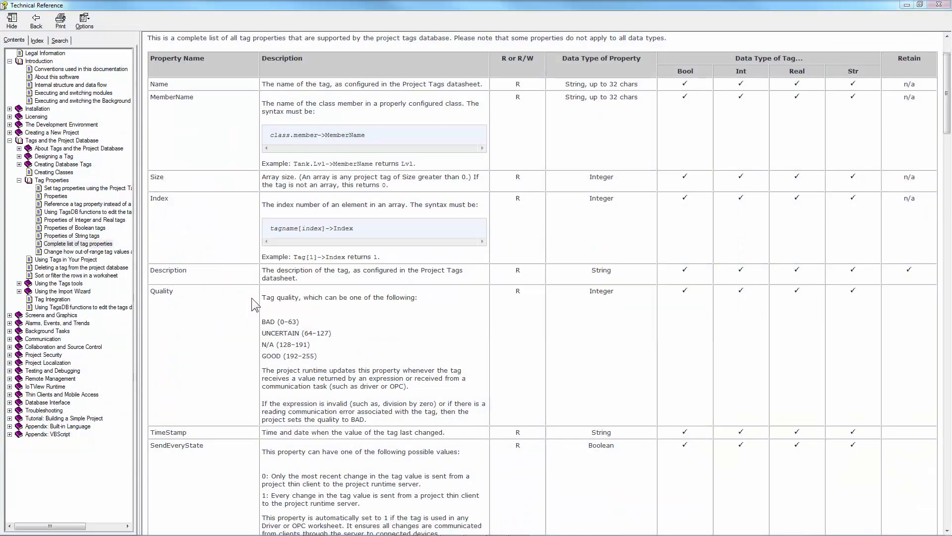
{"action": "scroll", "coordinate": [245, 236], "scroll_direction": "down", "scroll_amount": 2}
{"action": "scroll", "coordinate": [245, 236], "scroll_direction": "down", "scroll_amount": 20}
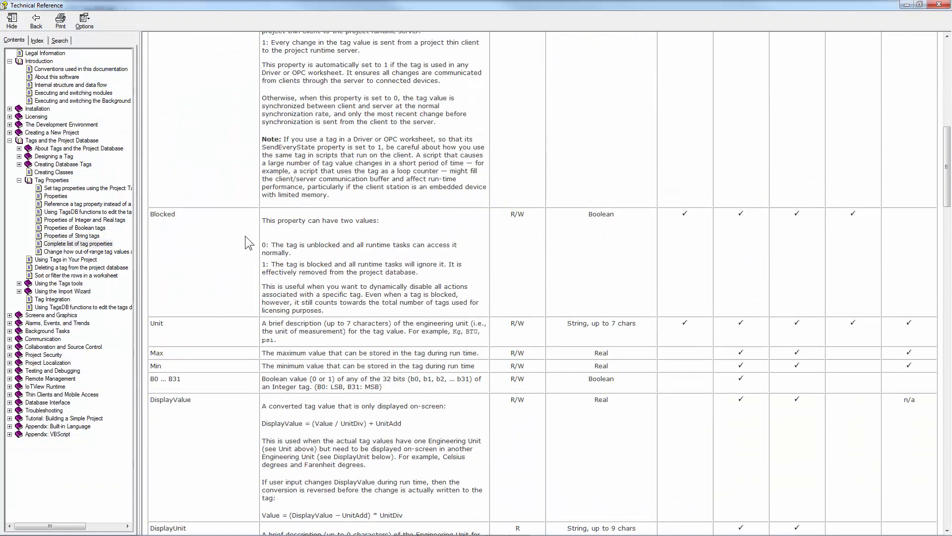
{"action": "scroll", "coordinate": [248, 234], "scroll_direction": "down", "scroll_amount": 15}
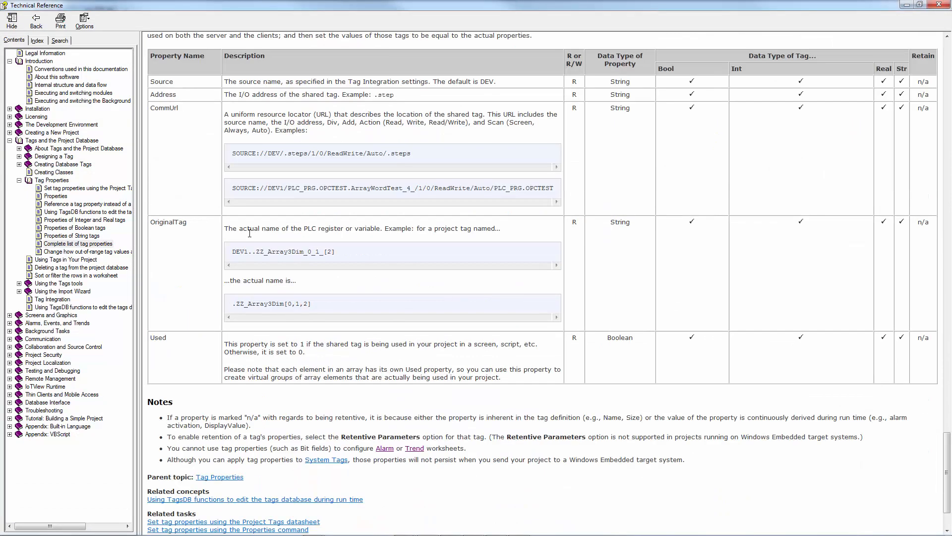
{"action": "scroll", "coordinate": [248, 233], "scroll_direction": "up", "scroll_amount": 3}
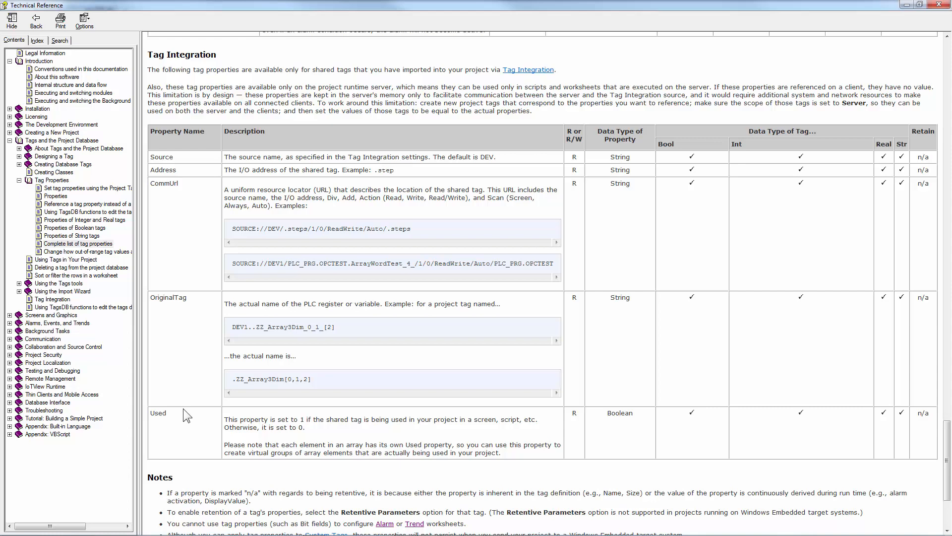
{"action": "left_click", "coordinate": [907, 5]}
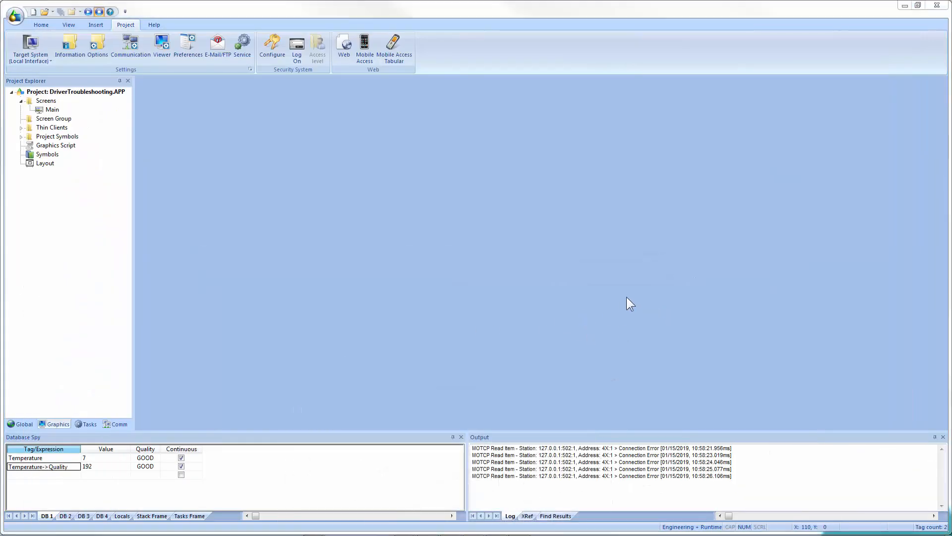
{"action": "key", "text": "alt+Tab"}
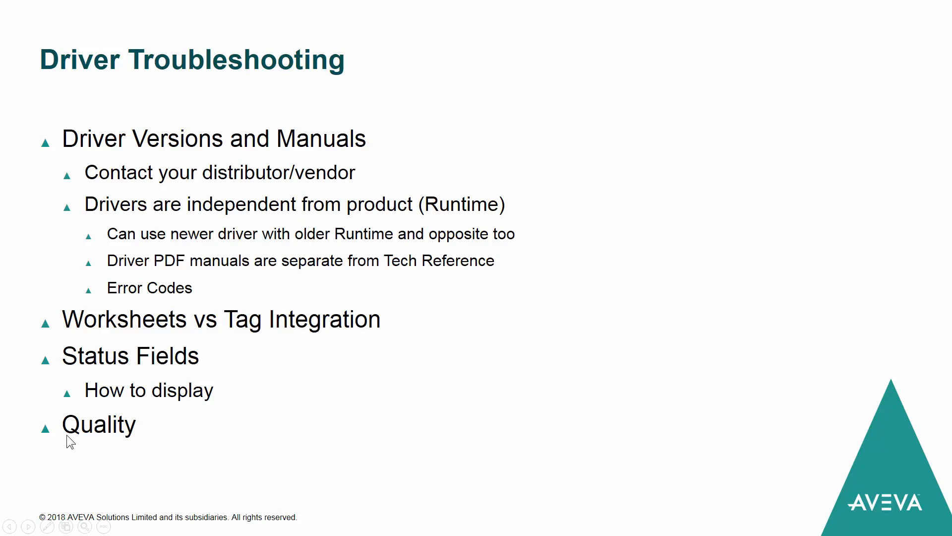
{"action": "left_click", "coordinate": [305, 419]}
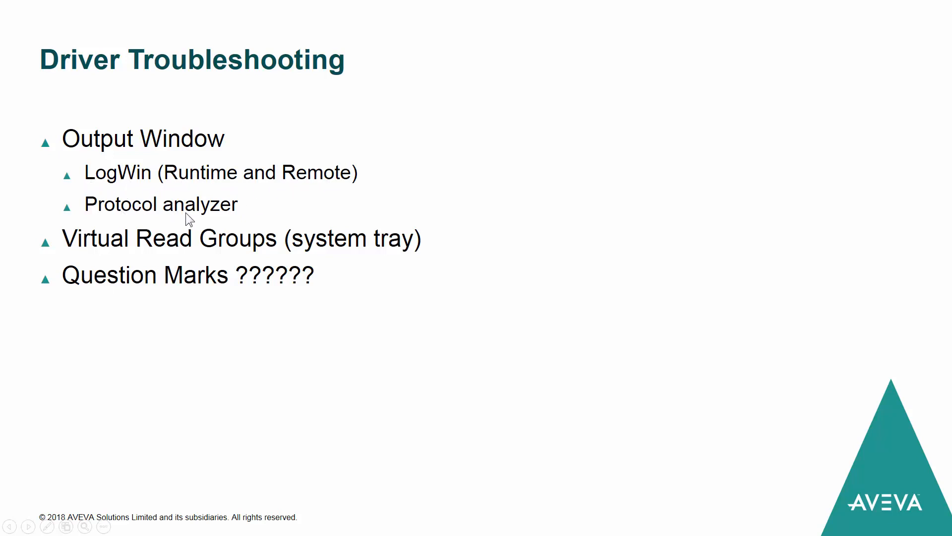
{"action": "key", "text": "alt+Tab"}
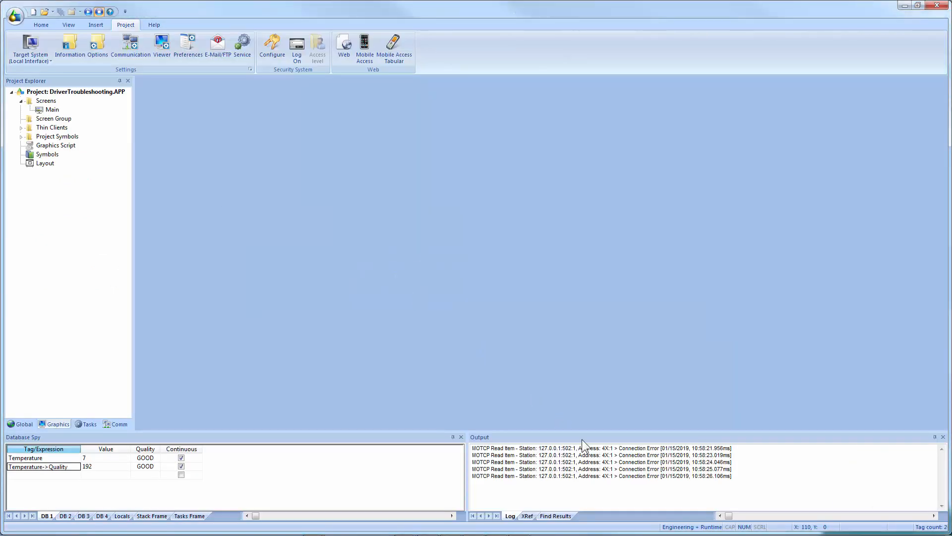
Change the Output log settings to disable Field Read Commands and enable Protocol Analyzer messages.
{"action": "right_click", "coordinate": [601, 481]}
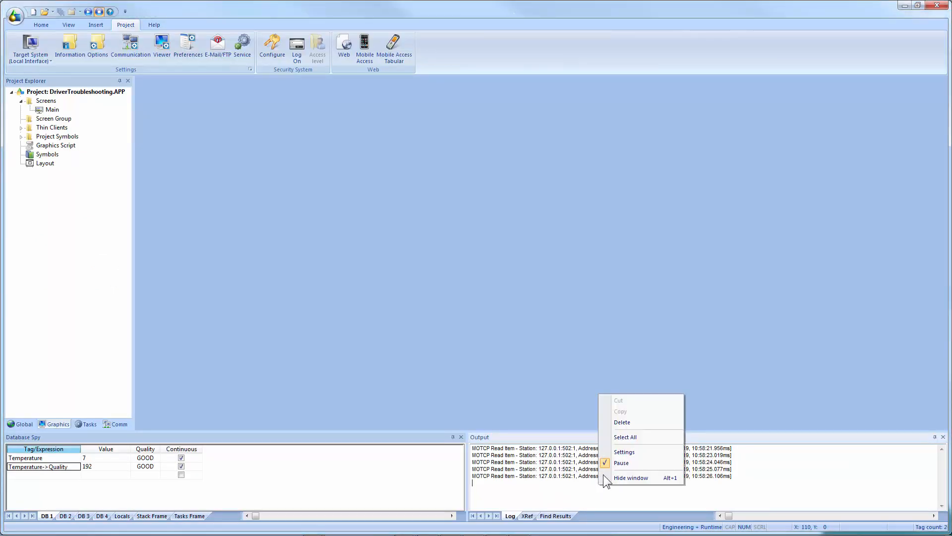
{"action": "left_click", "coordinate": [630, 452]}
{"action": "left_click", "coordinate": [423, 273]}
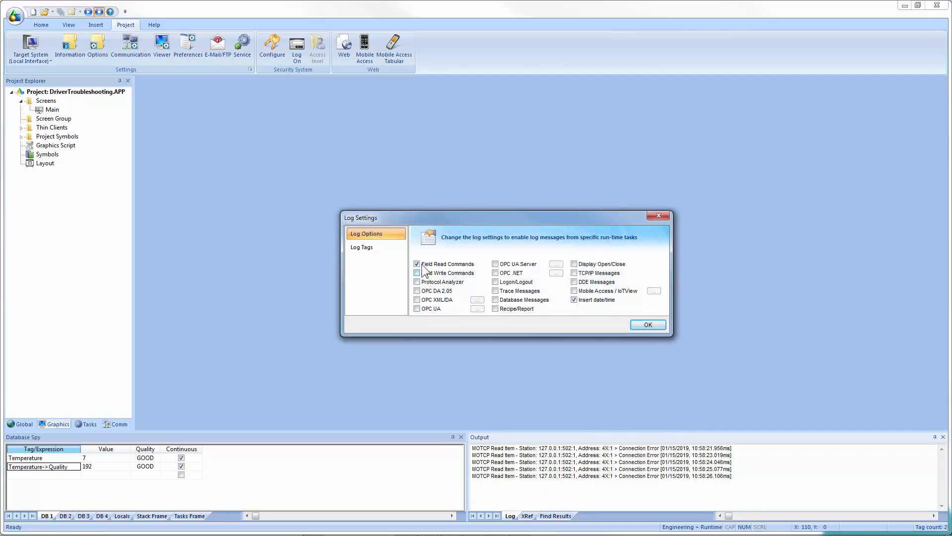
{"action": "left_click", "coordinate": [417, 263]}
{"action": "left_click", "coordinate": [418, 283]}
{"action": "left_click", "coordinate": [643, 326]}
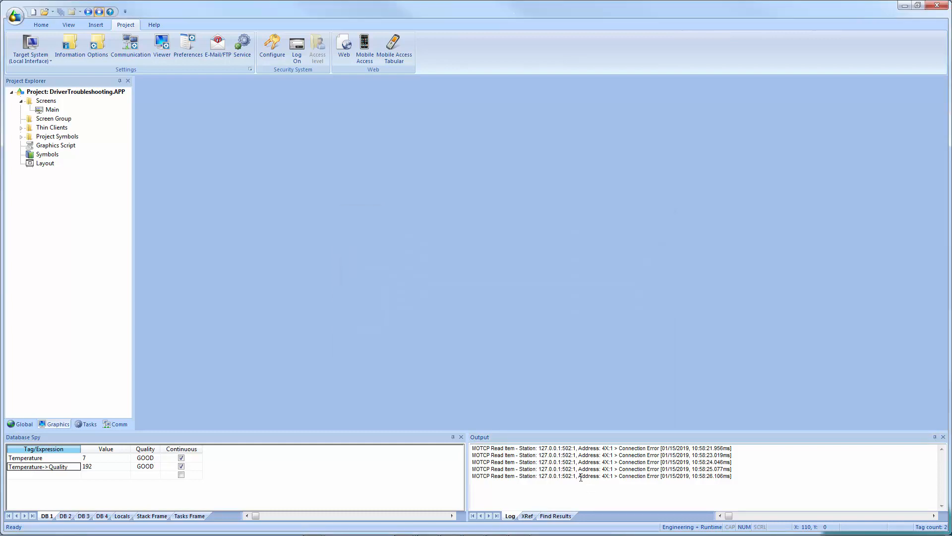
Clear the Output window contents and toggle its Pause option.
{"action": "right_click", "coordinate": [581, 476]}
{"action": "left_click", "coordinate": [603, 415]}
{"action": "right_click", "coordinate": [573, 460]}
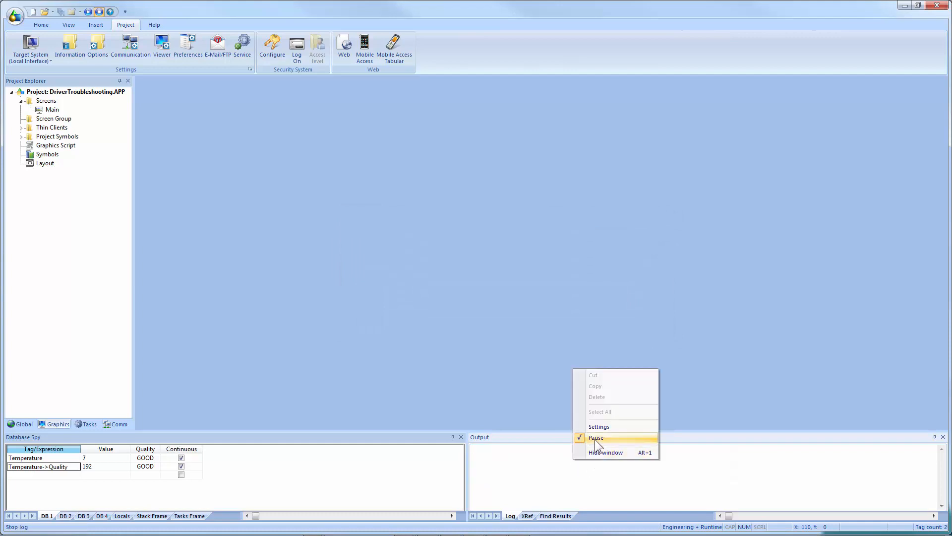
{"action": "left_click", "coordinate": [596, 438]}
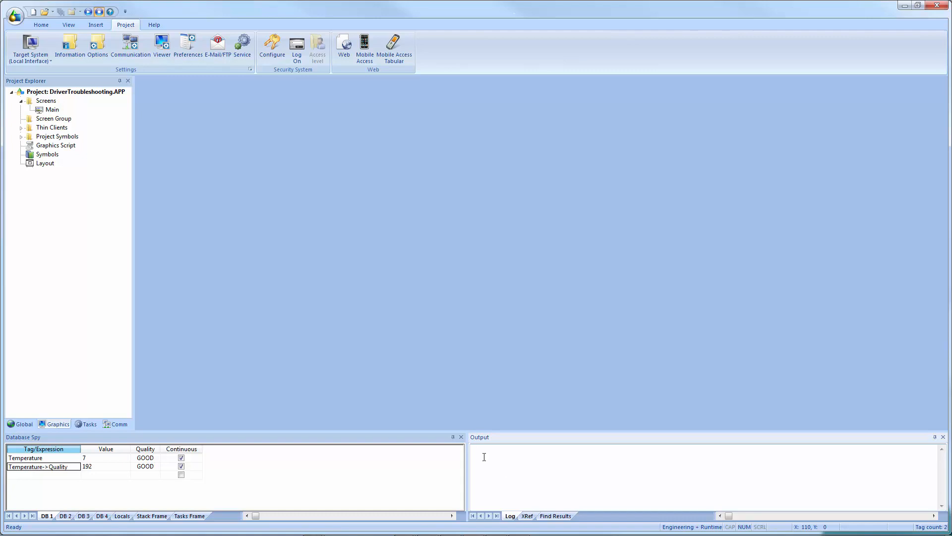
Run the project and switch back to the development environment.
{"action": "left_click", "coordinate": [88, 12]}
{"action": "key", "text": "alt+Tab"}
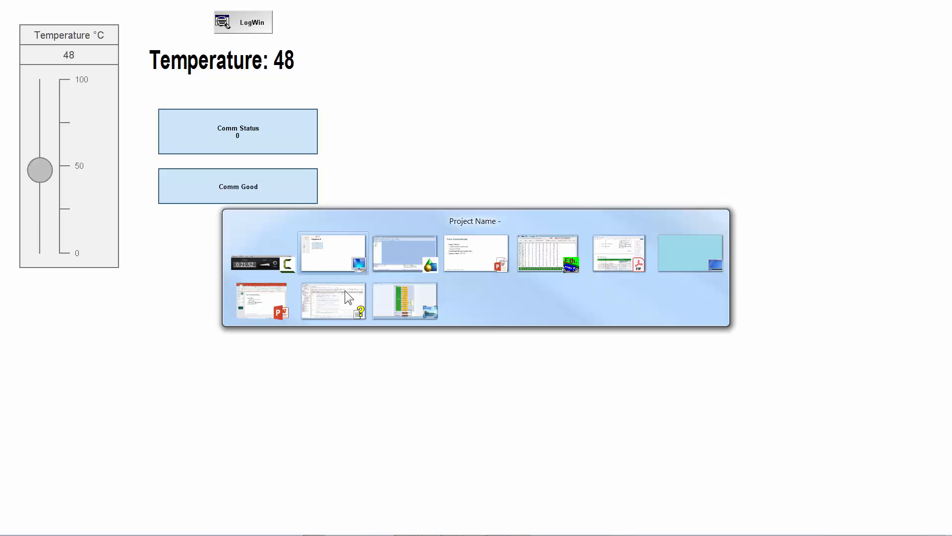
{"action": "key", "text": "alt+Tab"}
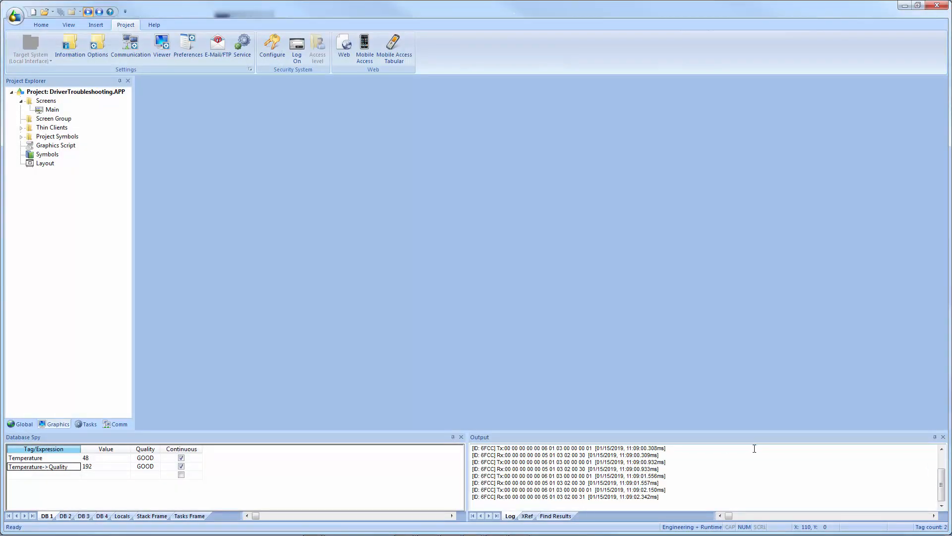
Pause the Output log and select a transmit and receive message pair.
{"action": "right_click", "coordinate": [762, 464]}
{"action": "left_click", "coordinate": [783, 438]}
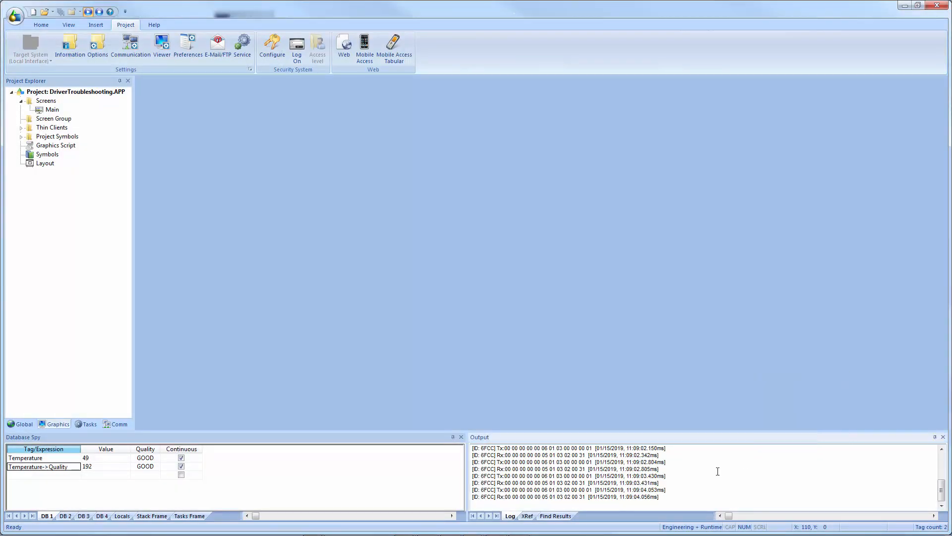
{"action": "left_click_drag", "start_coordinate": [538, 448], "coordinate": [600, 448]}
{"action": "mouse_move", "coordinate": [498, 448]}
{"action": "left_mouse_down"}
{"action": "mouse_move", "coordinate": [592, 455]}
{"action": "mouse_move", "coordinate": [499, 449]}
{"action": "left_mouse_up"}
{"action": "left_click", "coordinate": [591, 455]}
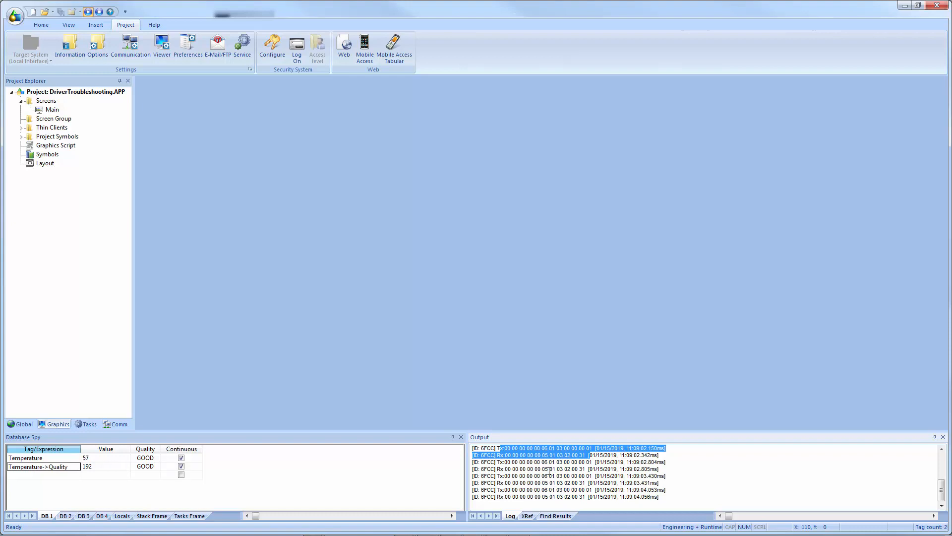
Select groups of protocol analyzer Tx and Rx lines in the Output window to compare requests and responses.
{"action": "left_click", "coordinate": [549, 470]}
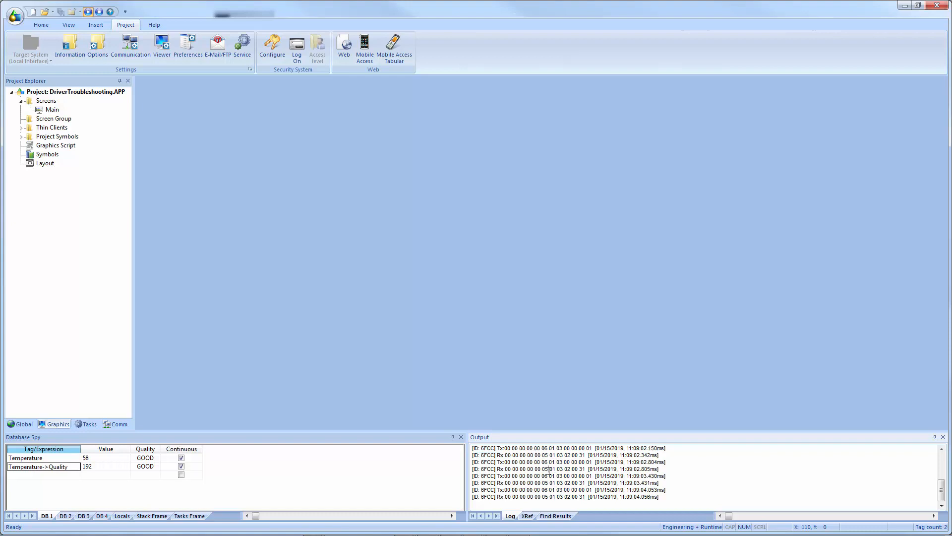
{"action": "right_click", "coordinate": [550, 470]}
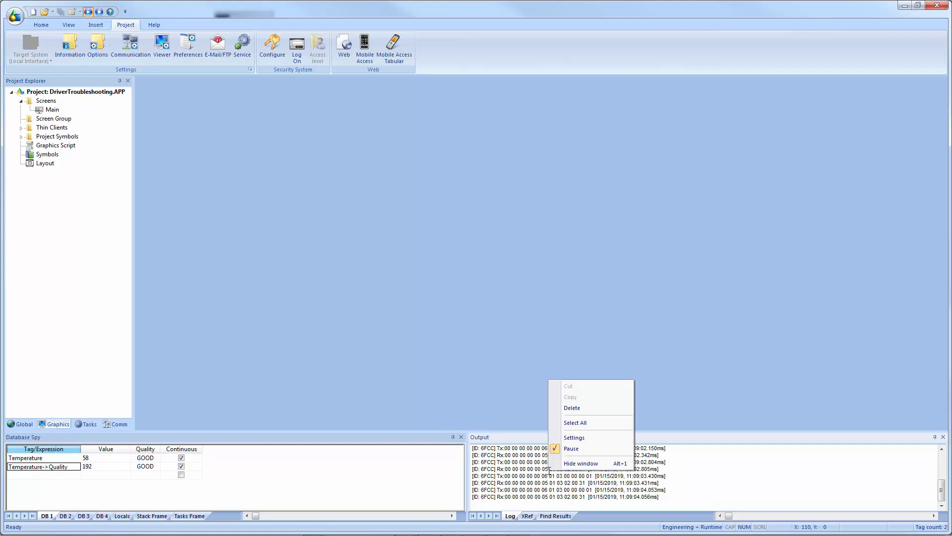
{"action": "left_click", "coordinate": [584, 425]}
{"action": "right_click", "coordinate": [565, 466]}
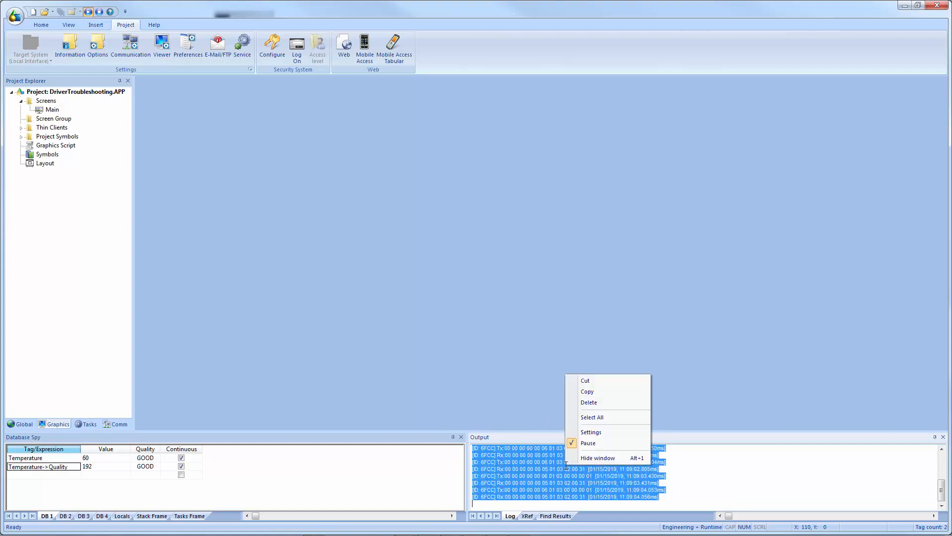
{"action": "left_click", "coordinate": [553, 474]}
{"action": "left_click_drag", "start_coordinate": [680, 478], "coordinate": [477, 455]}
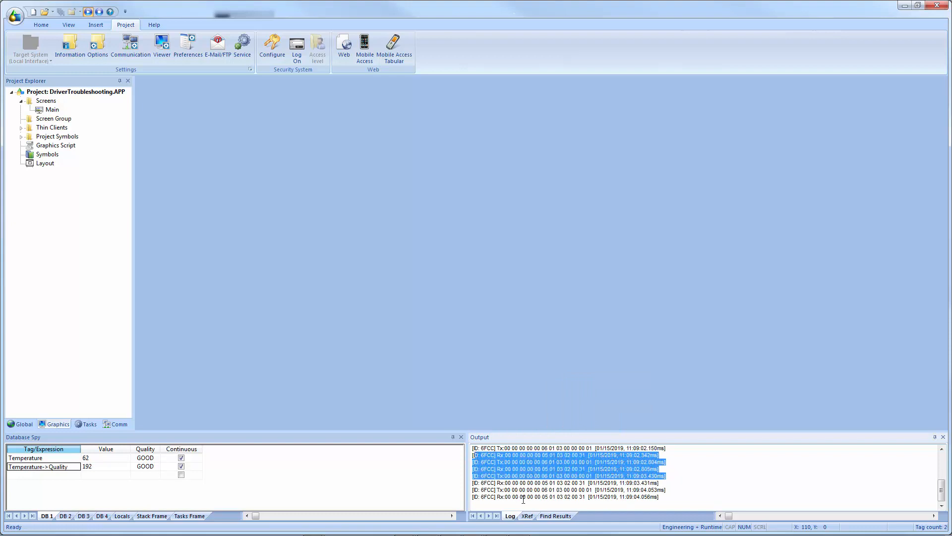
{"action": "left_click", "coordinate": [616, 490]}
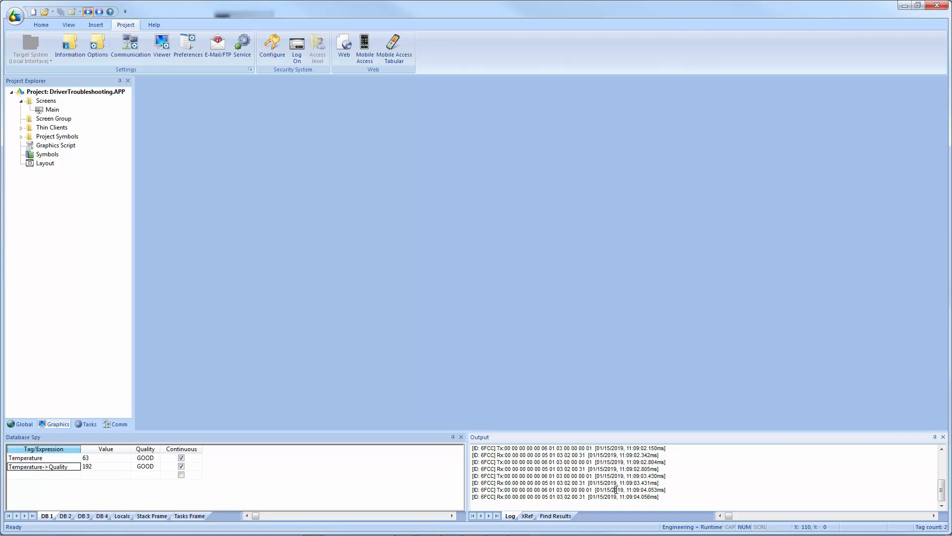
{"action": "left_click_drag", "start_coordinate": [665, 491], "coordinate": [482, 460]}
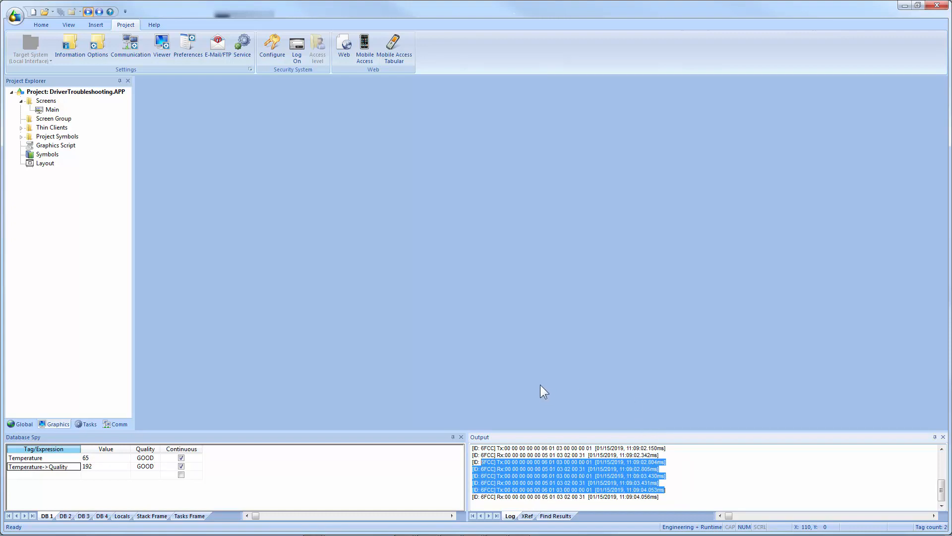
Open the MOTCP driver runtime's Virtual Read Groups window from the system tray and examine its read item.
{"action": "key", "text": "alt+Tab"}
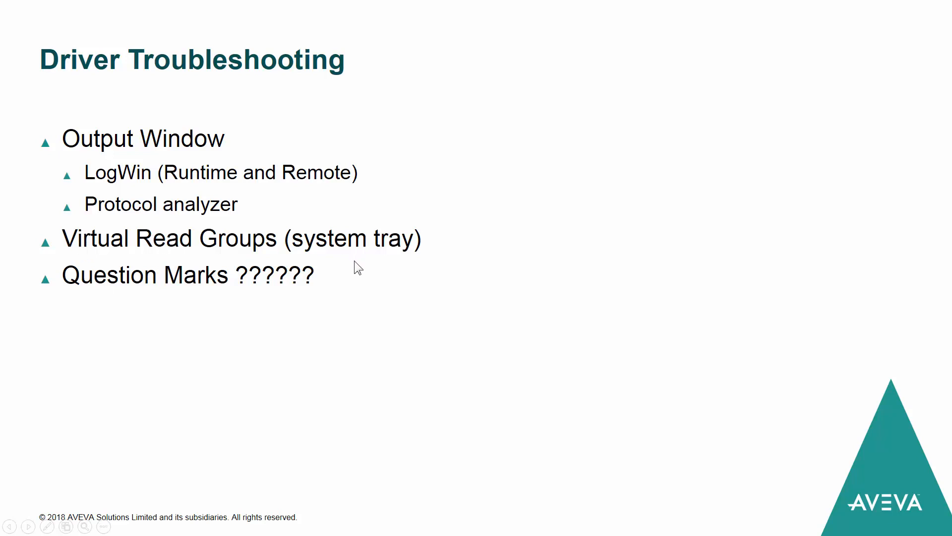
{"action": "key", "text": "alt+Tab"}
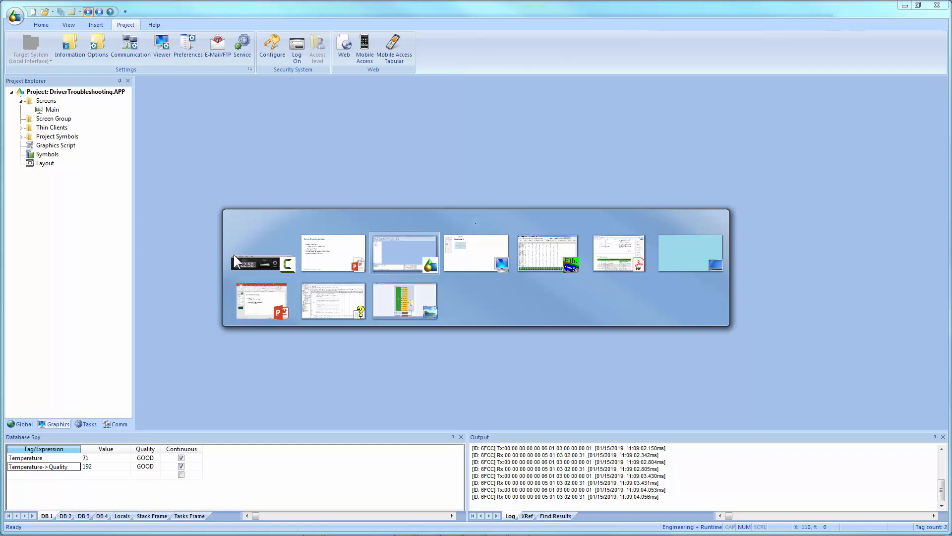
{"action": "key", "text": "super"}
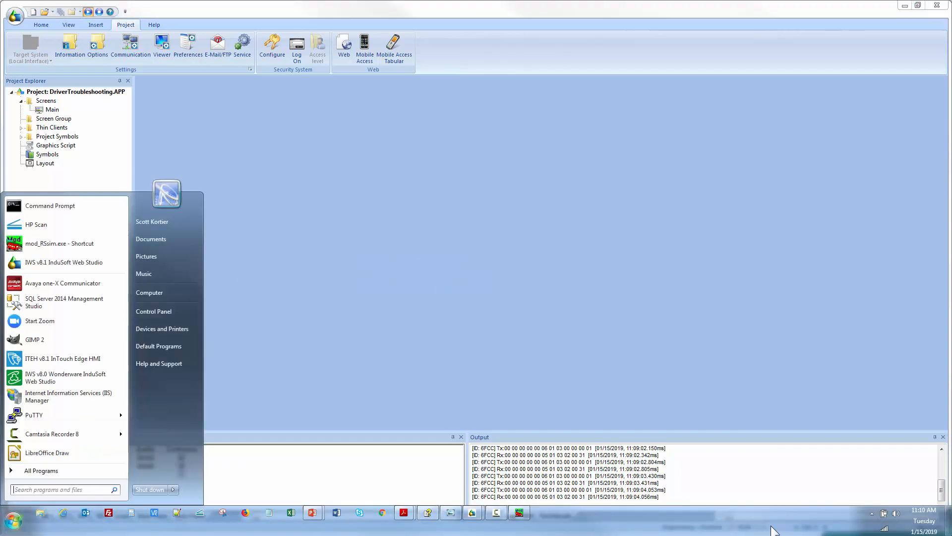
{"action": "left_click", "coordinate": [872, 514]}
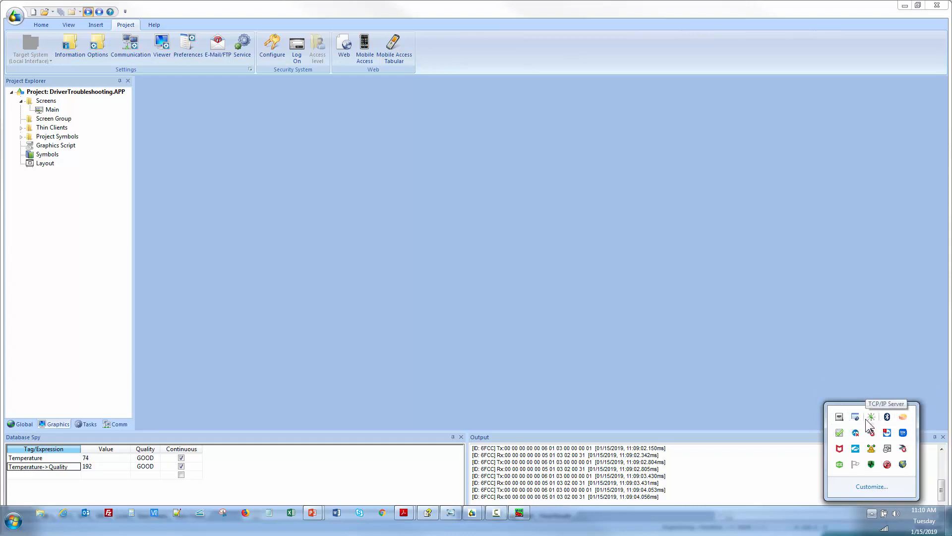
{"action": "right_click", "coordinate": [839, 420]}
{"action": "left_click", "coordinate": [803, 423]}
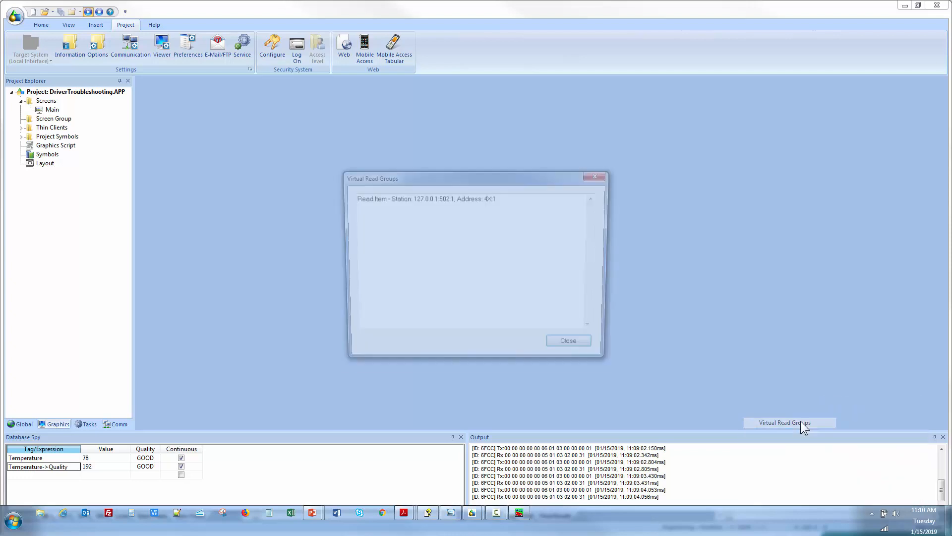
{"action": "left_click_drag", "start_coordinate": [378, 200], "coordinate": [501, 199]}
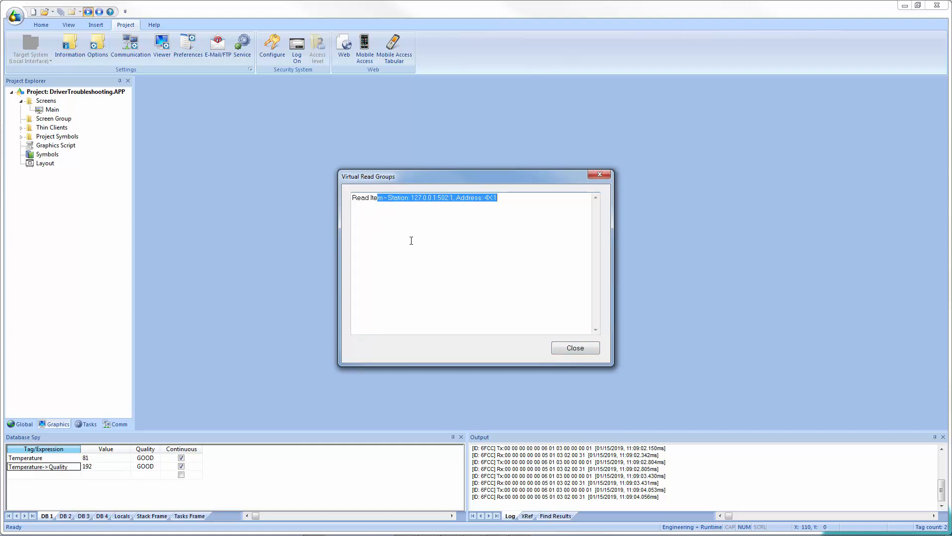
{"action": "left_click", "coordinate": [574, 347]}
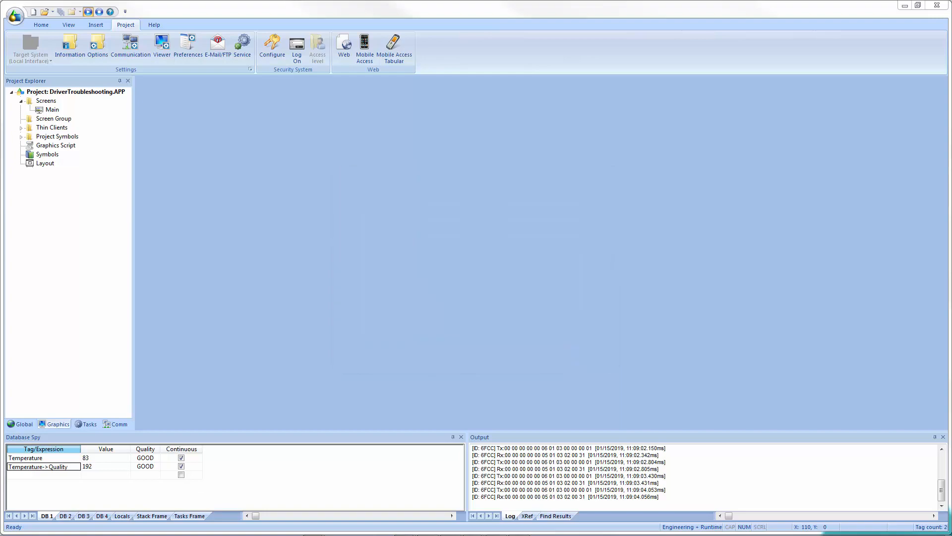
{"action": "key", "text": "alt+Tab"}
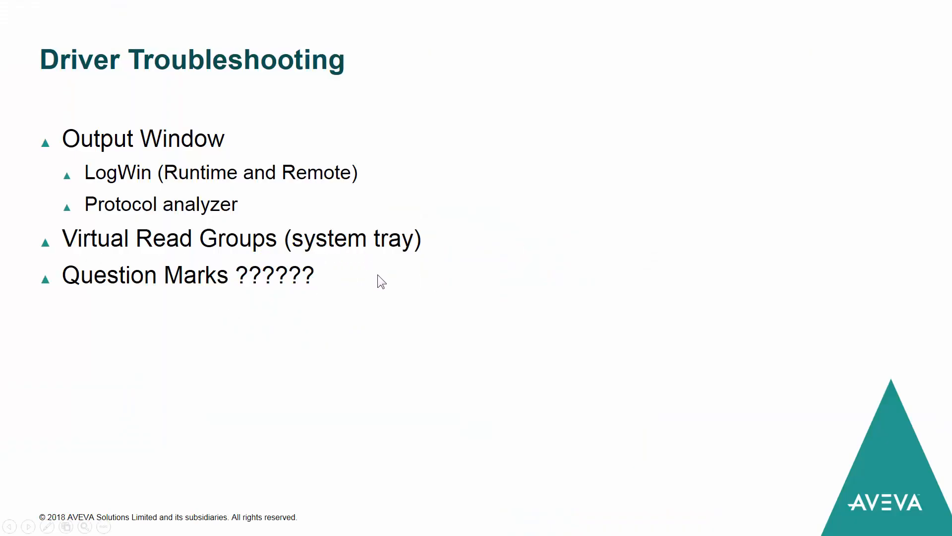
{"action": "left_click", "coordinate": [352, 302]}
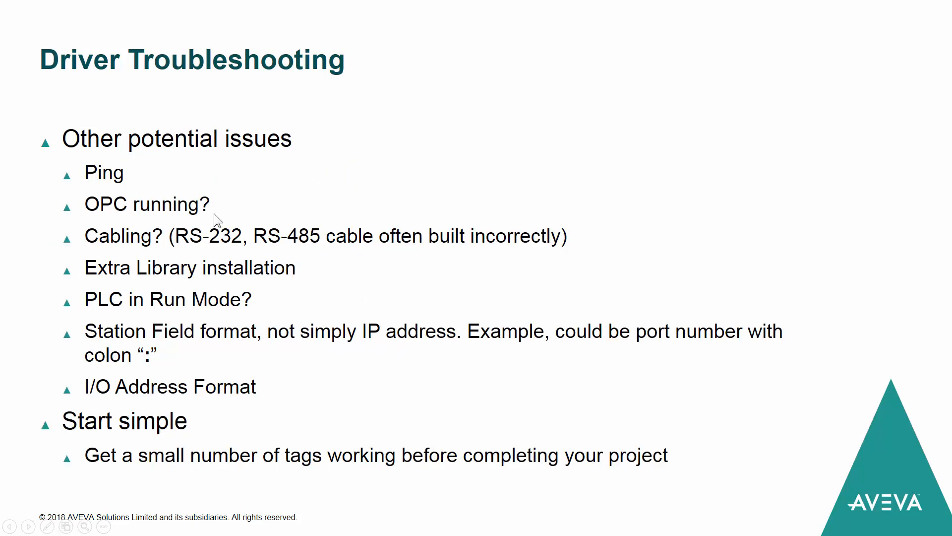